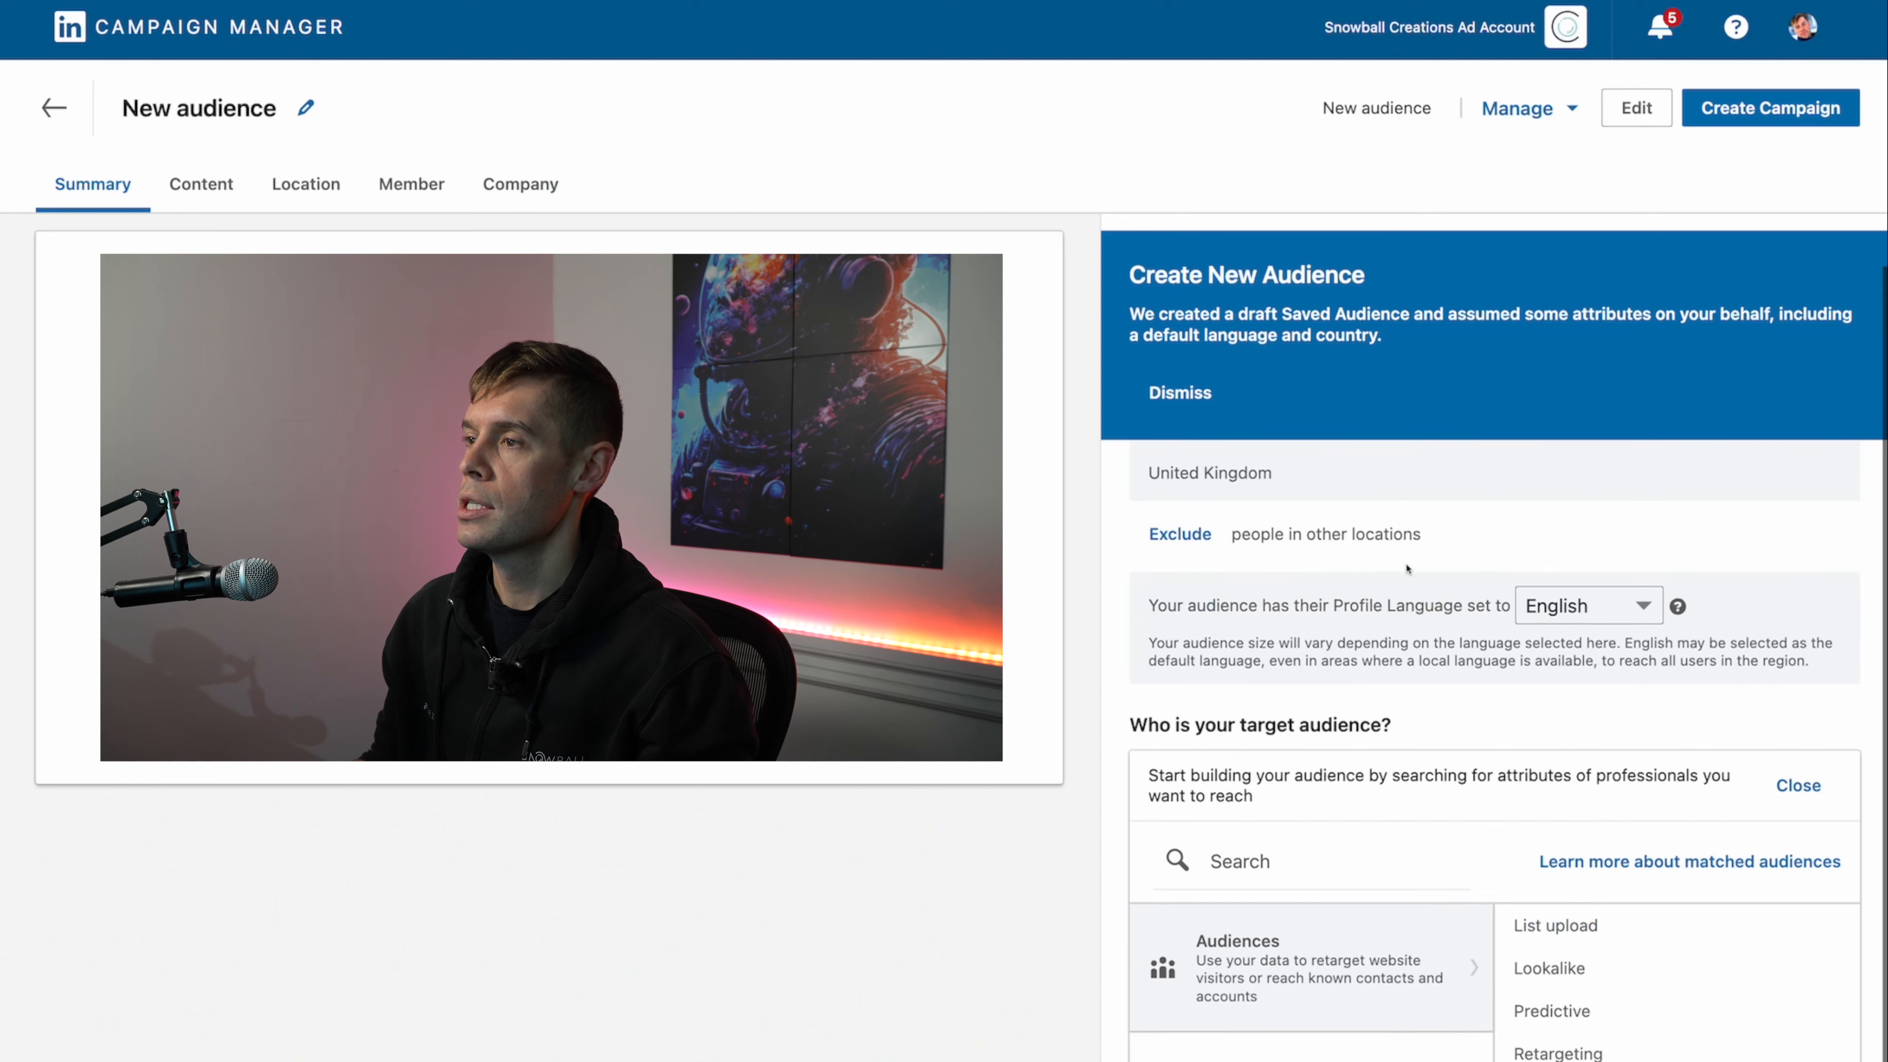
left_click(1260, 868)
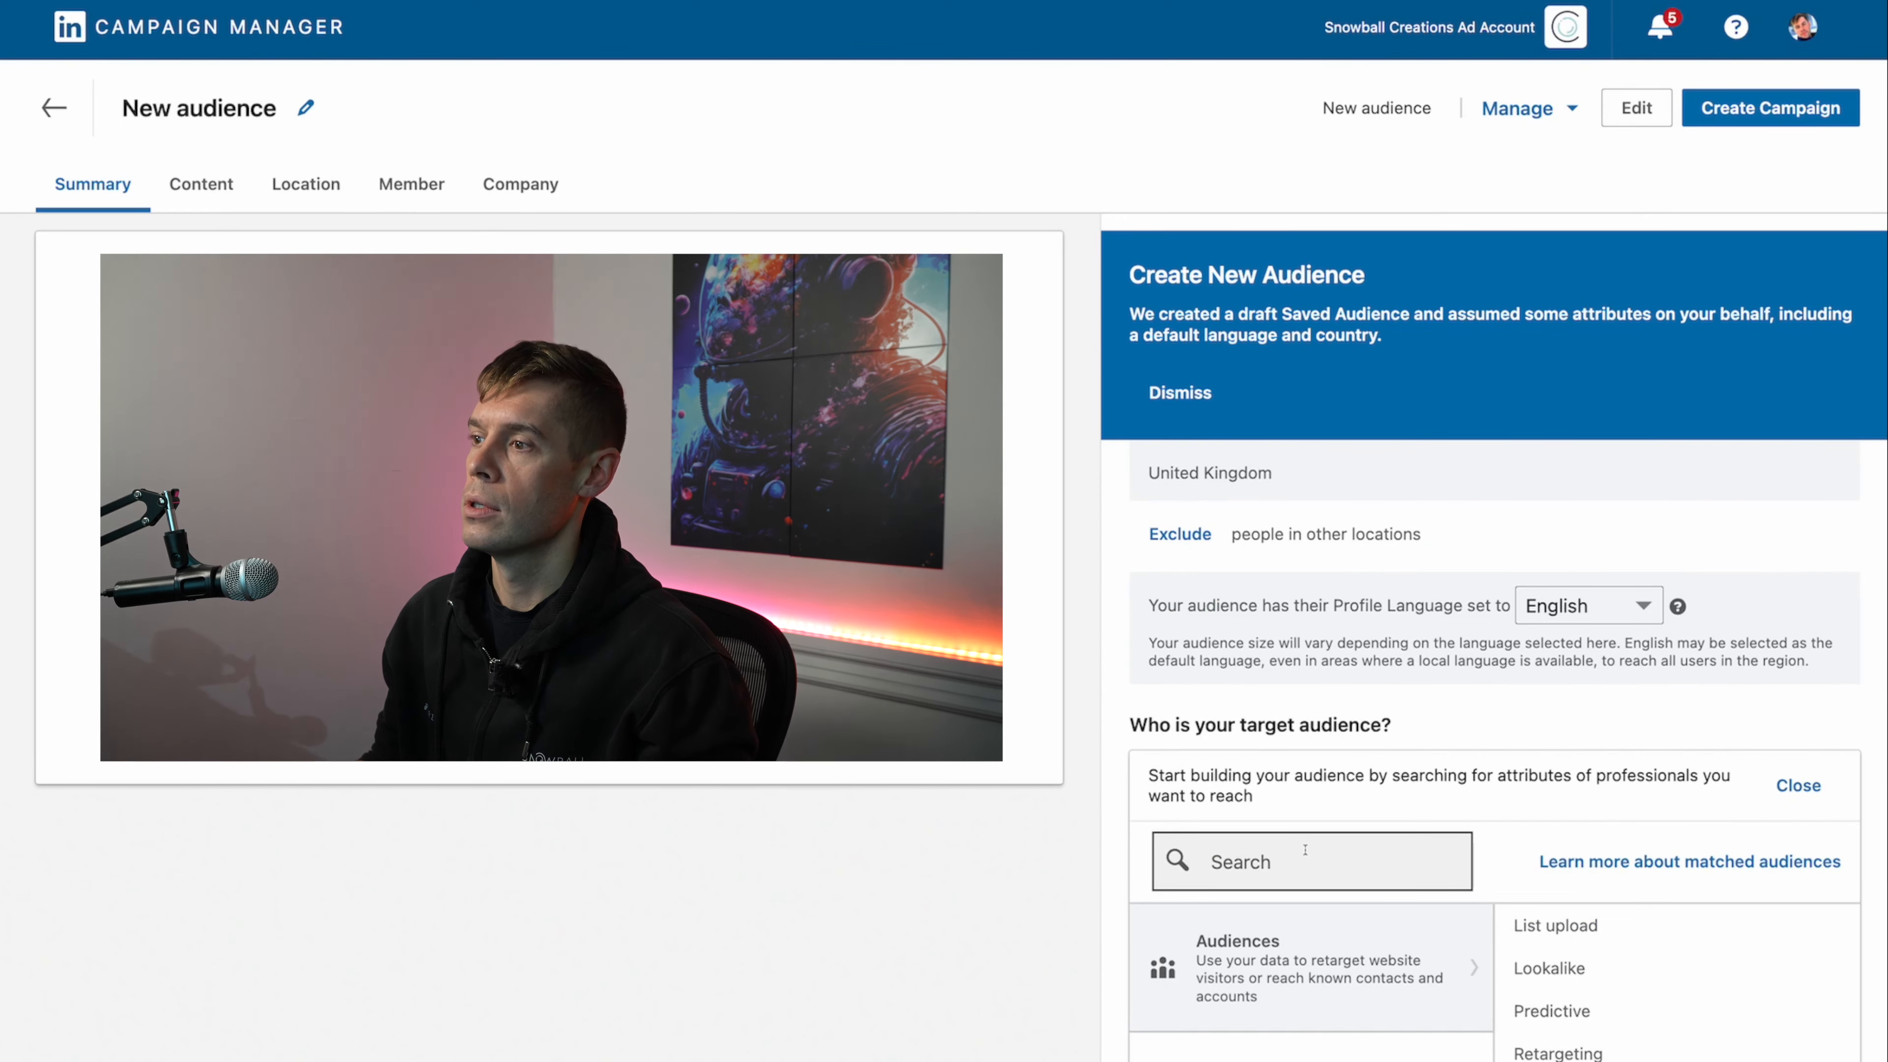
scroll(1308, 863, "down", 1)
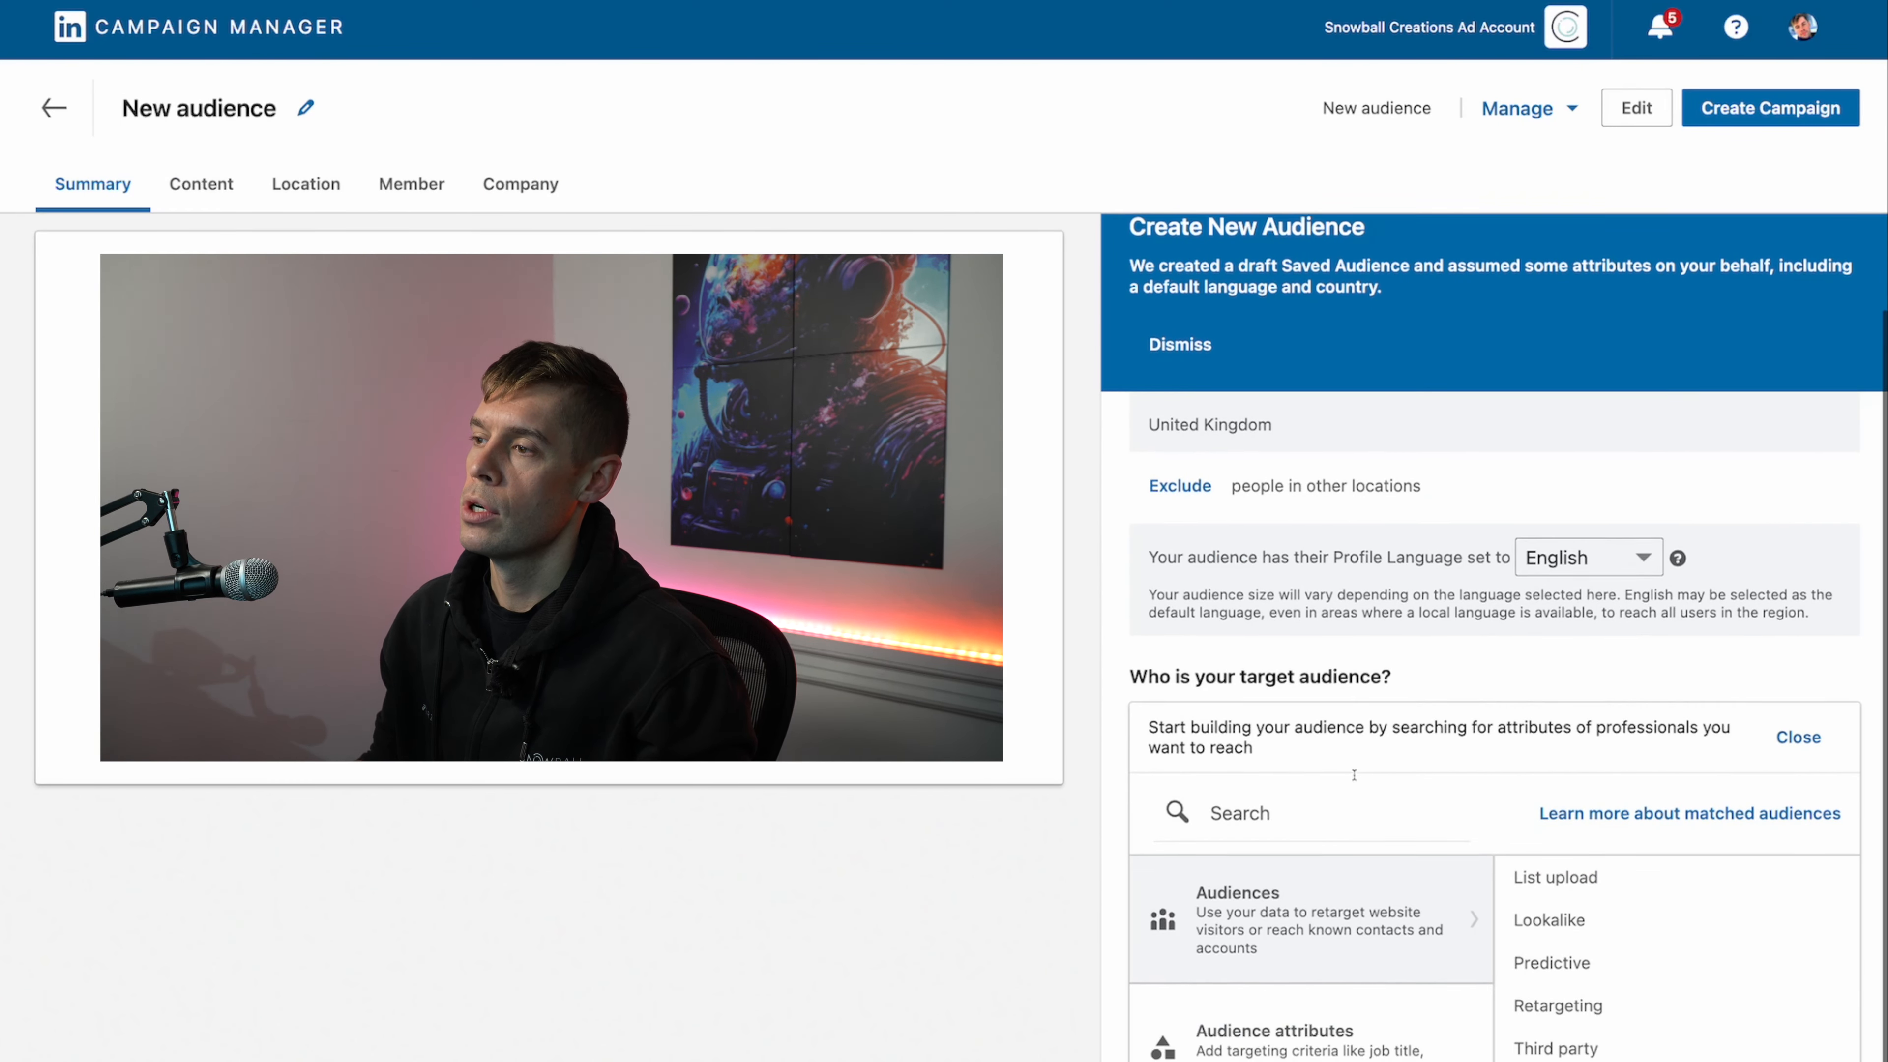
scroll(1546, 959, "down", 2)
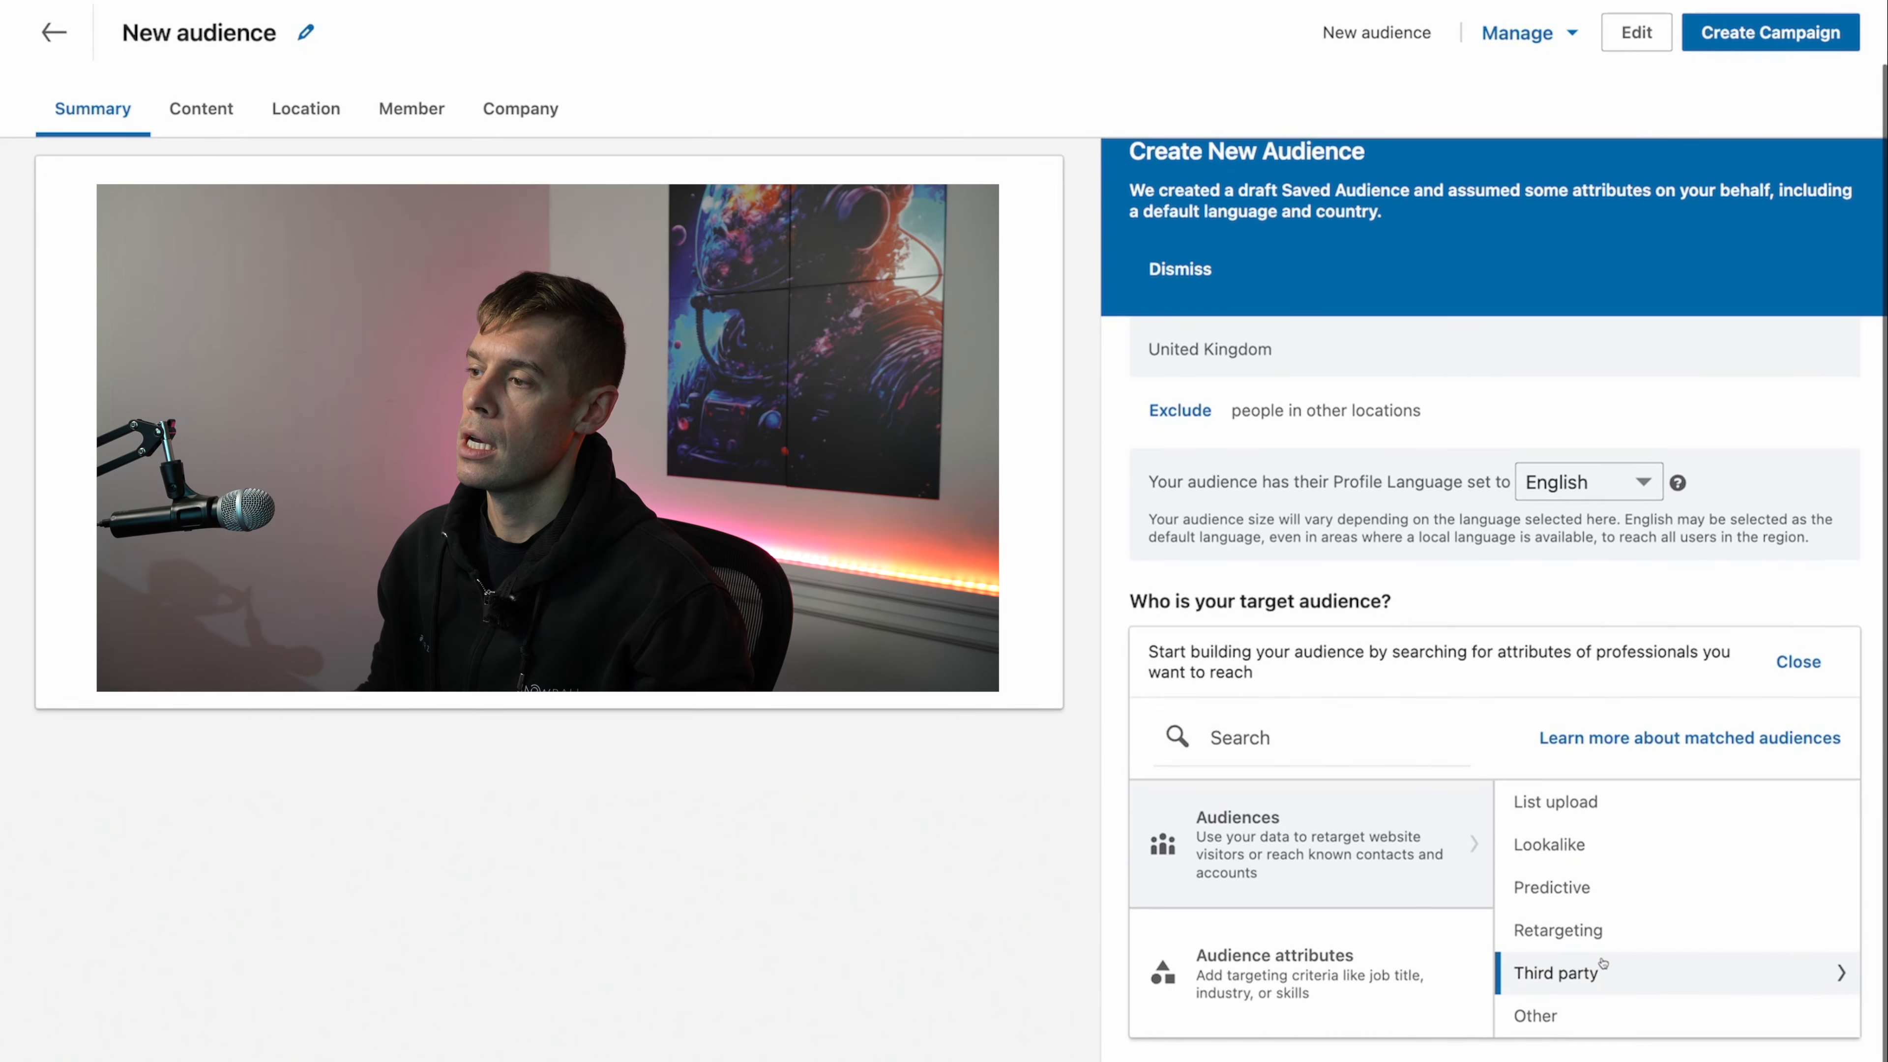
left_click(1296, 810)
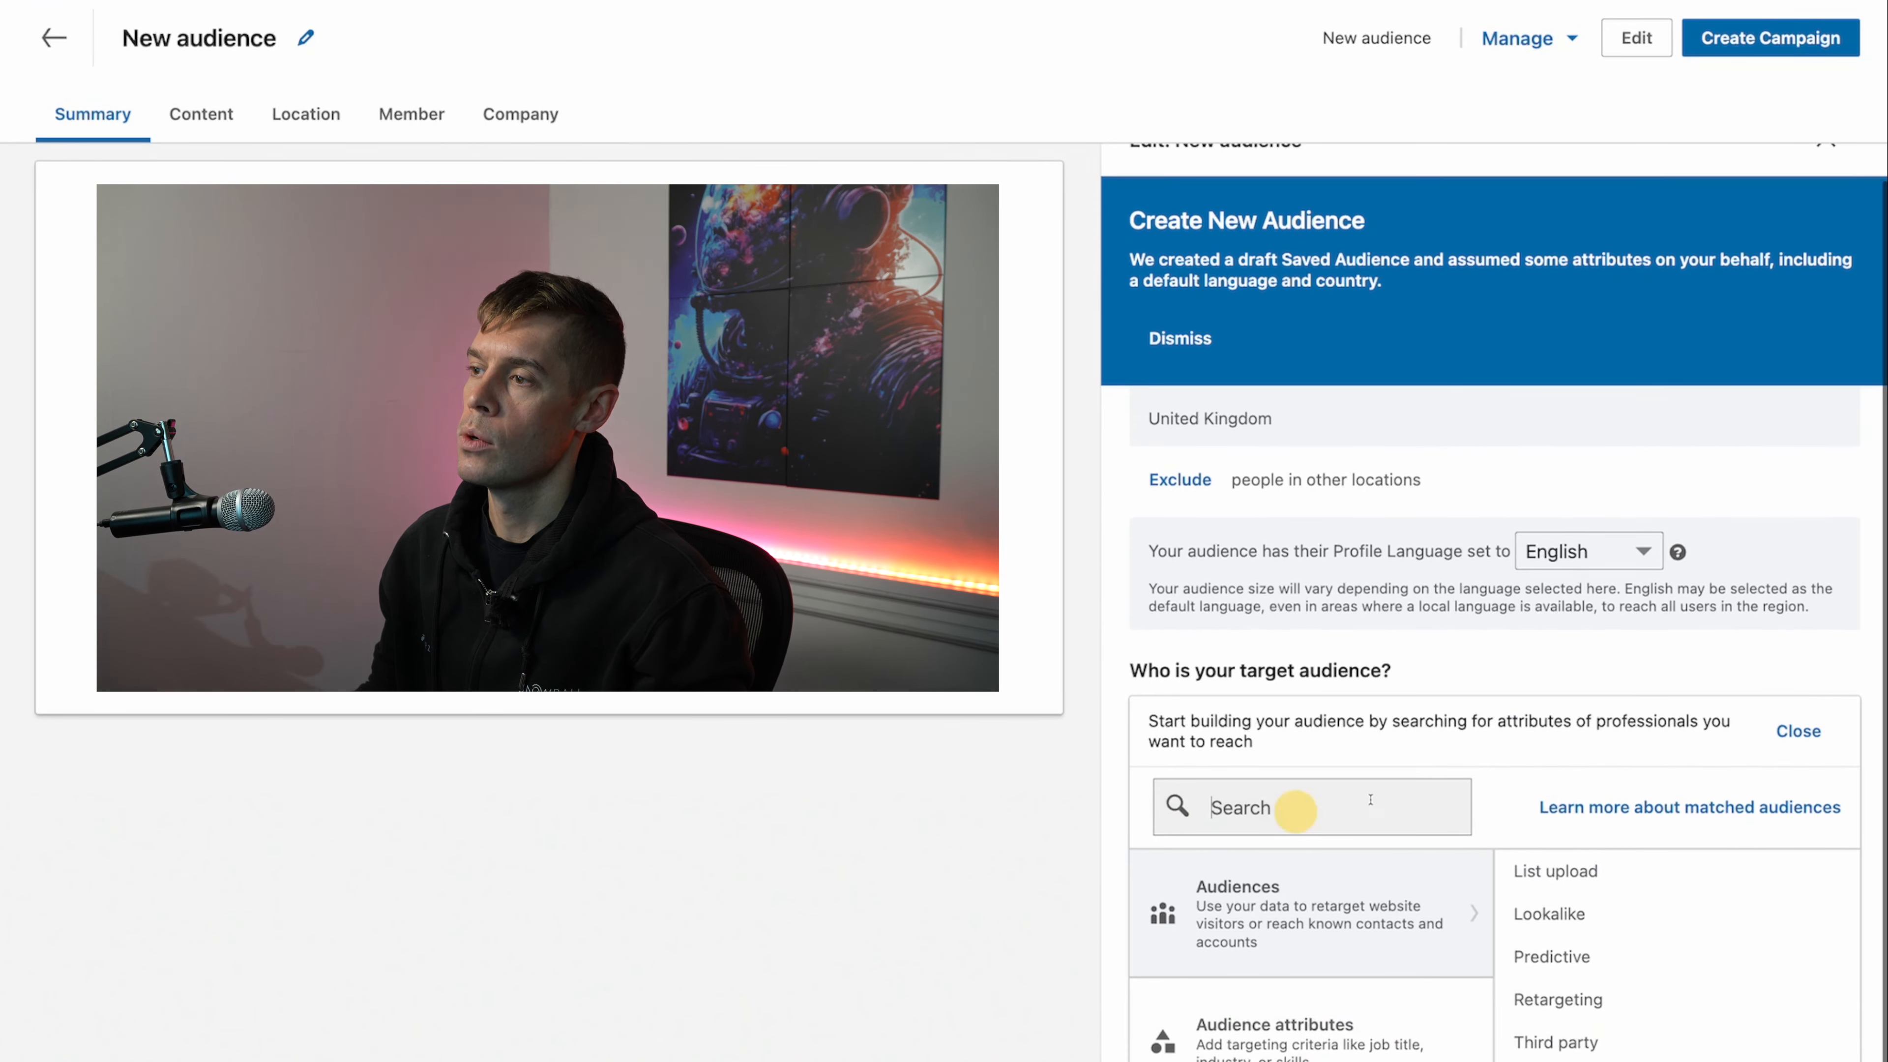
scroll(1709, 372, "up", 2)
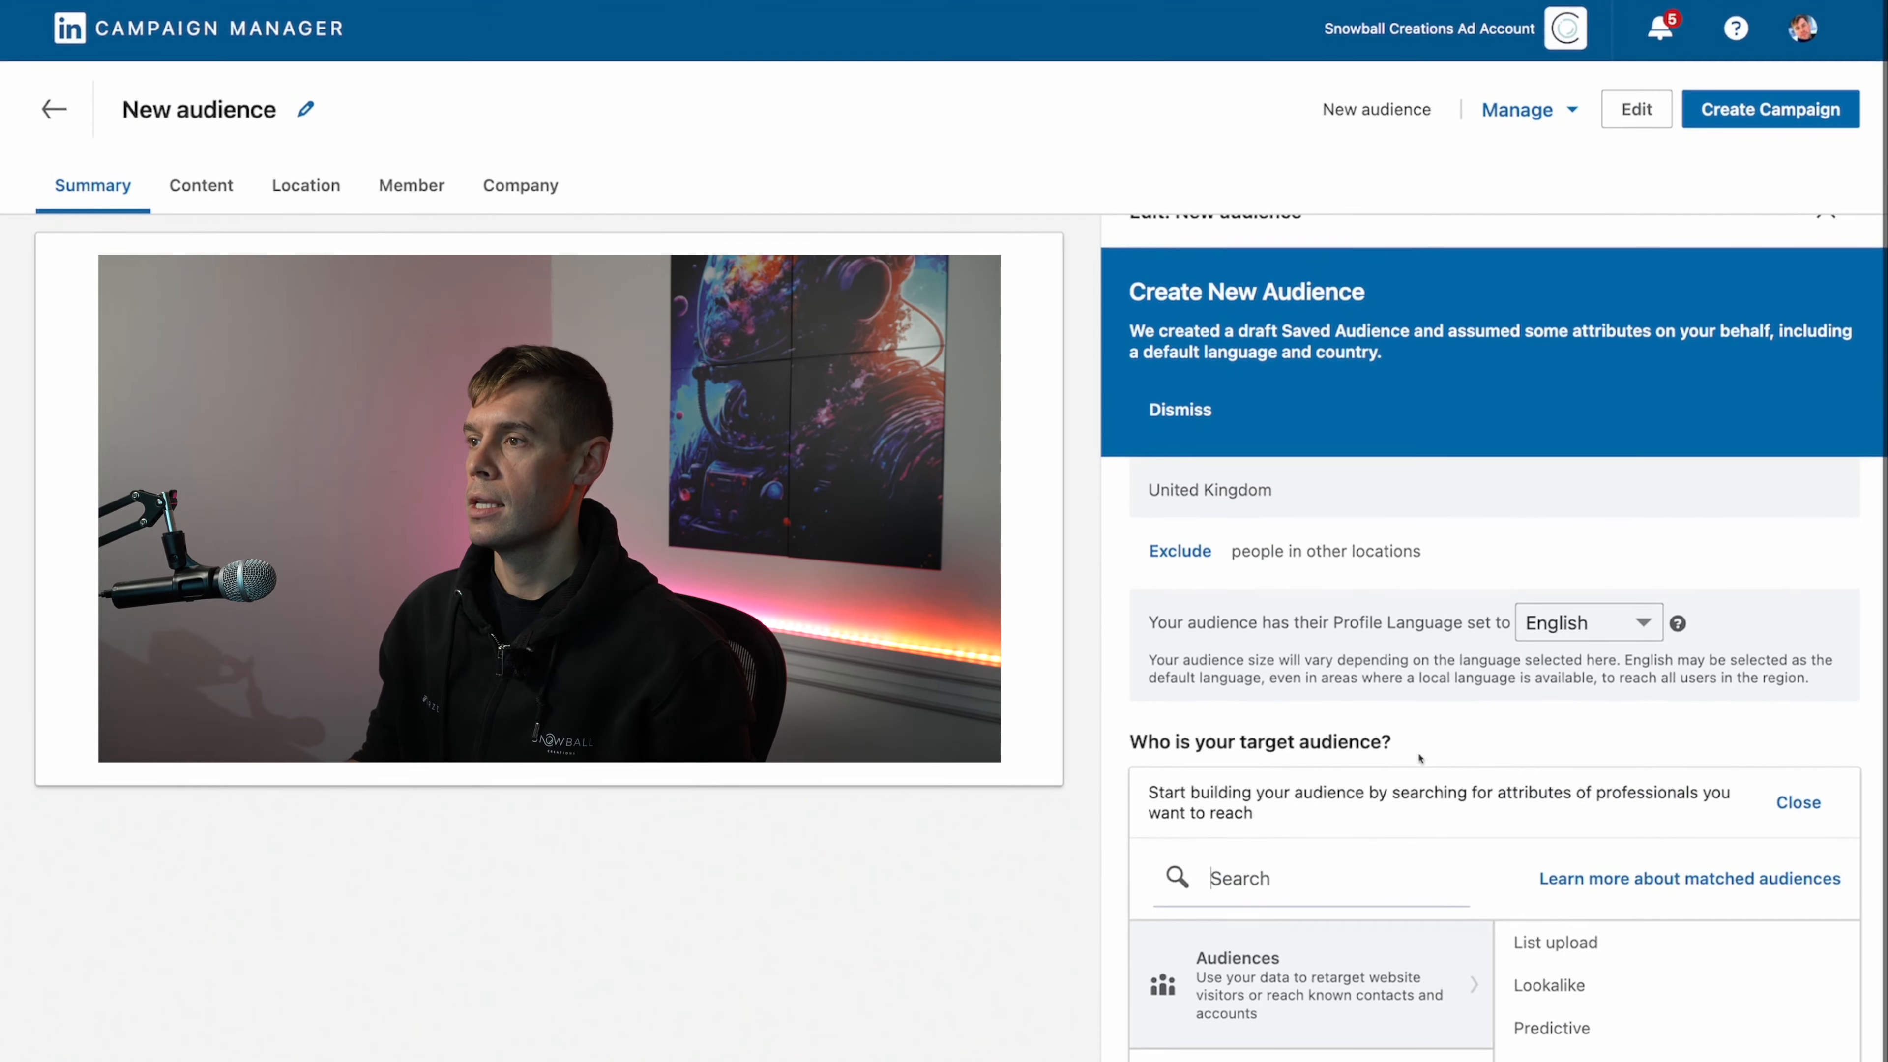
Step: Dismiss the draft audience notice and replace the United Kingdom target location with United States
left_click(1184, 444)
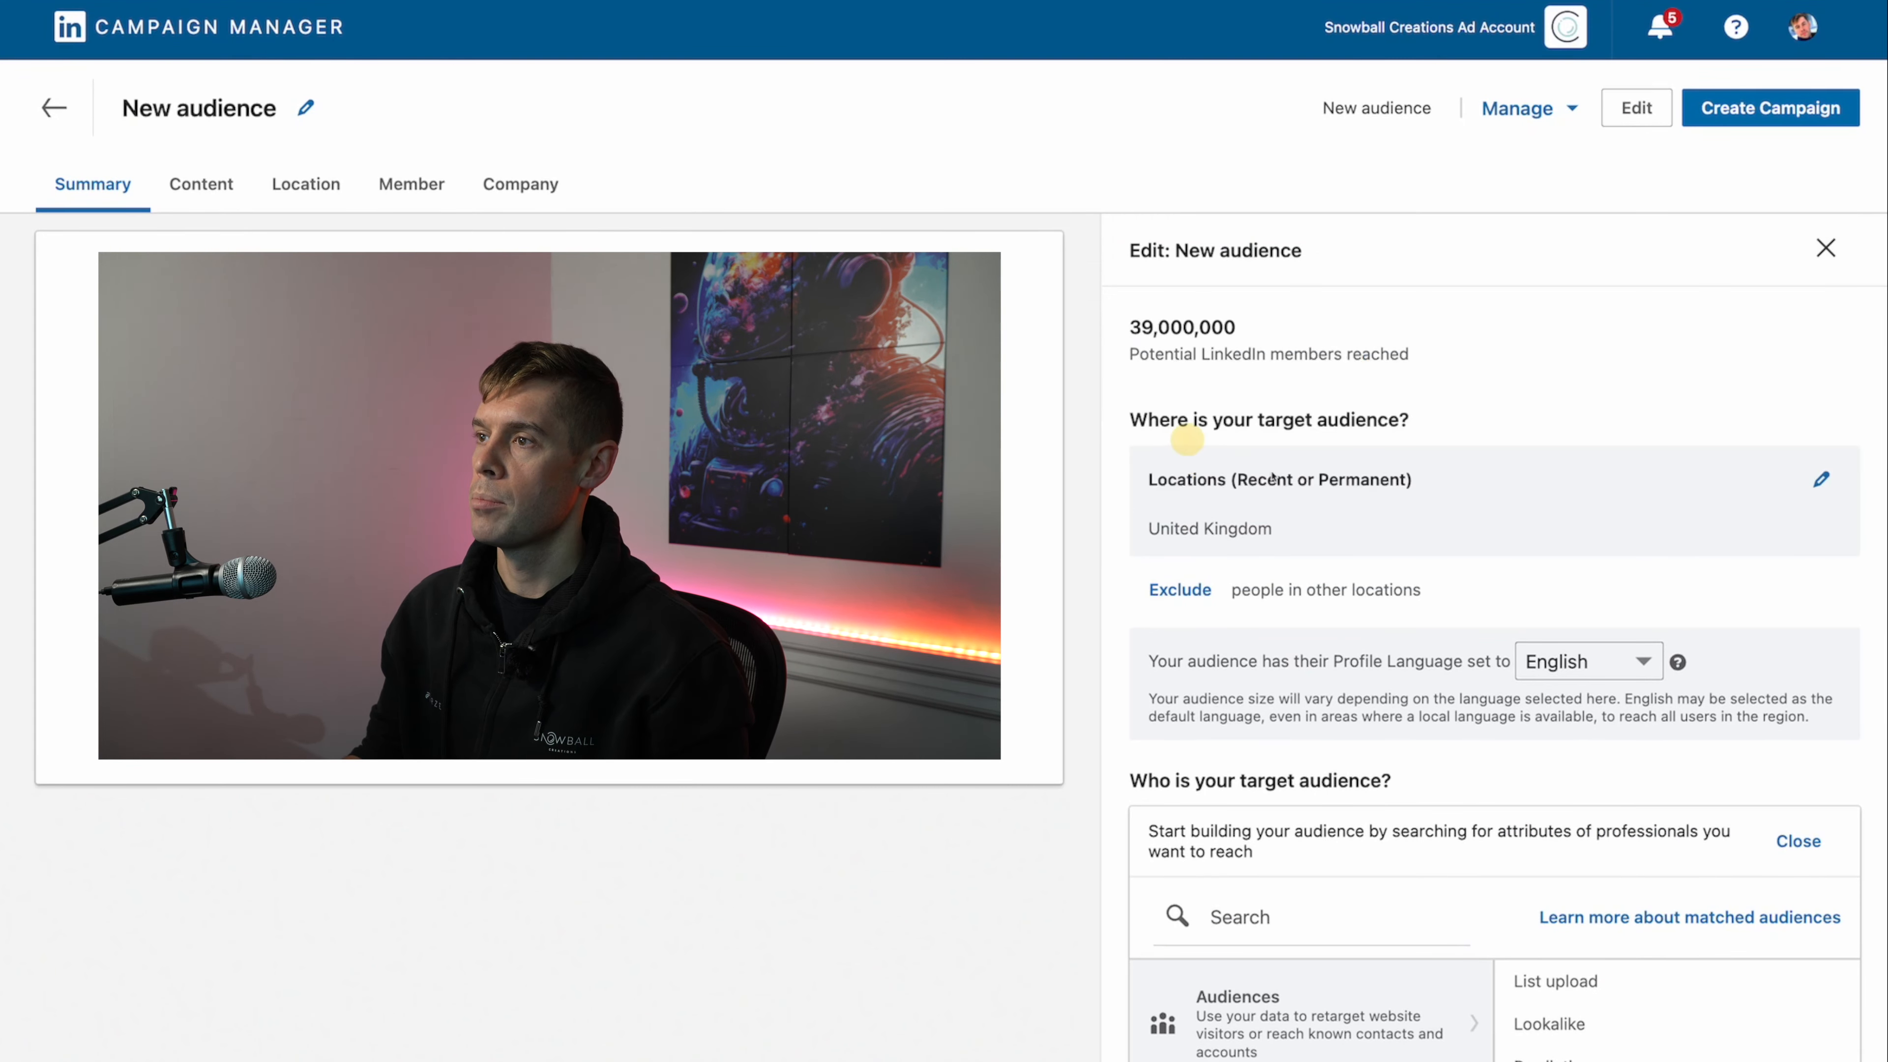
left_click(1821, 482)
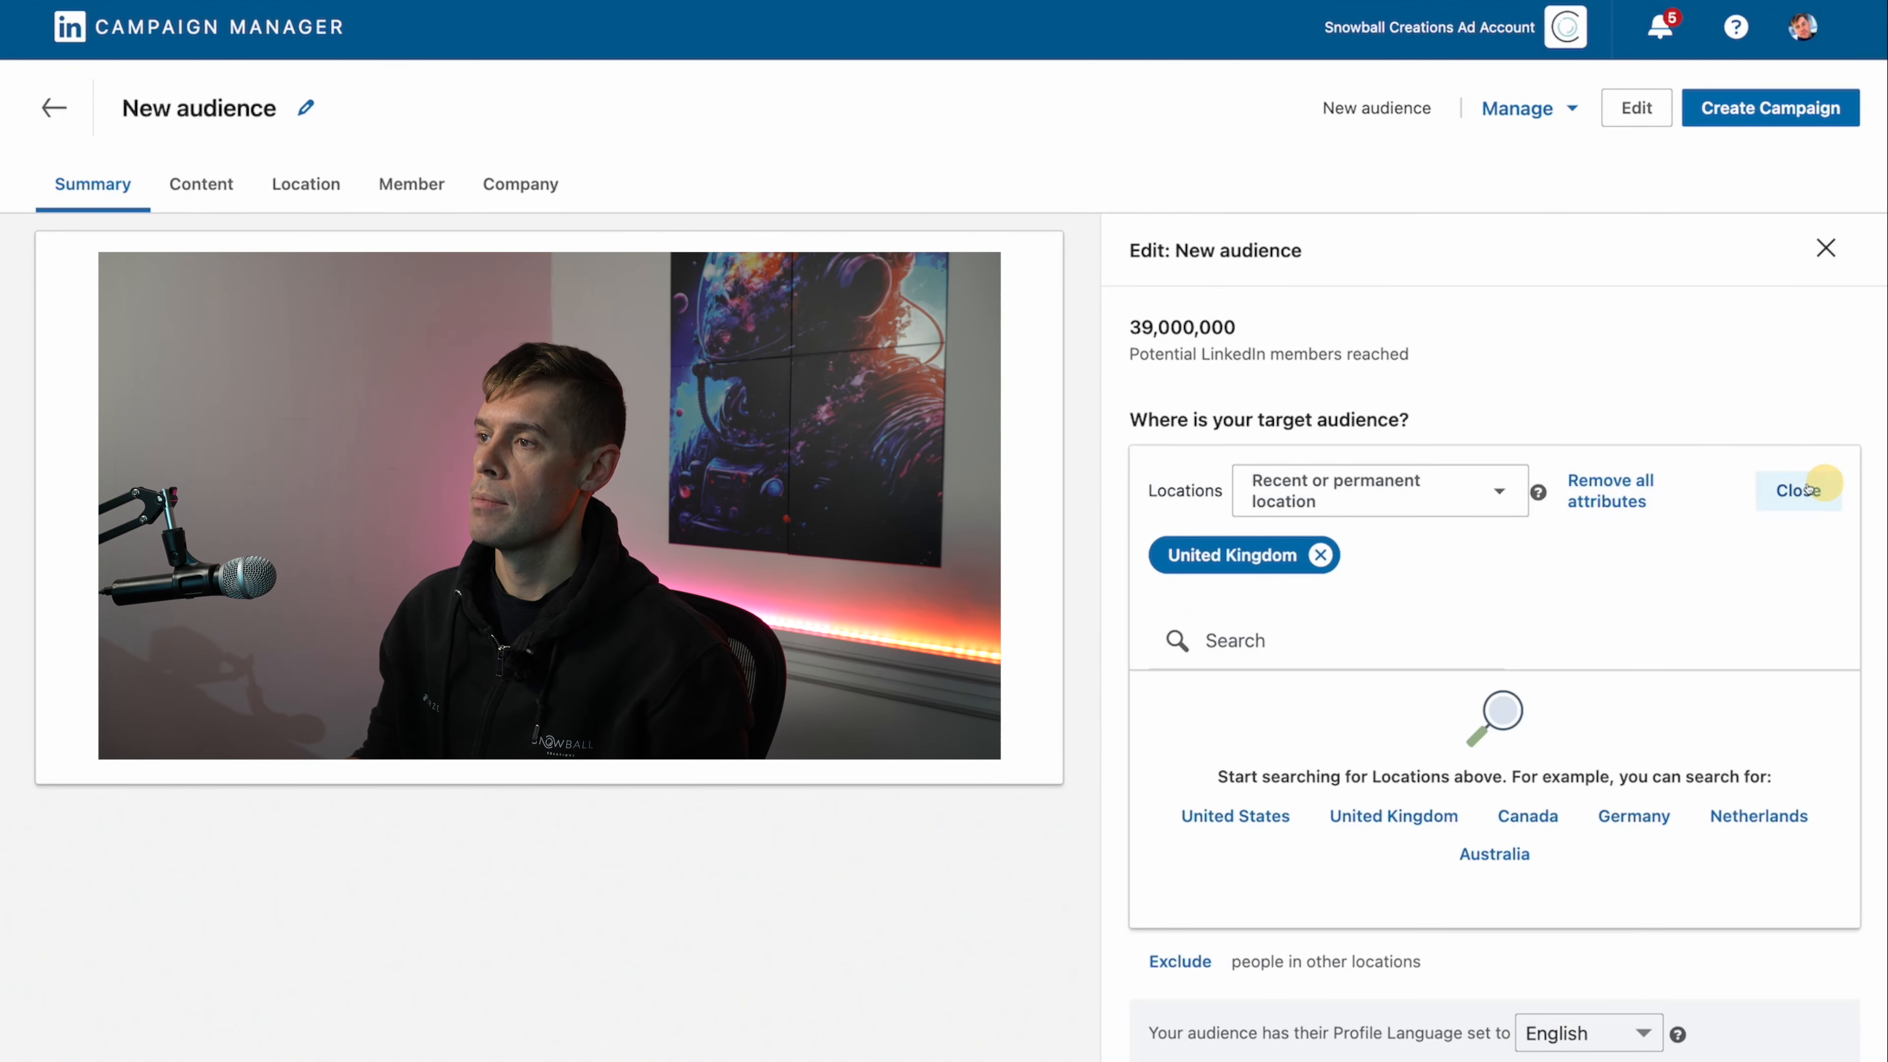
left_click(1321, 556)
left_click(1263, 573)
type("uni")
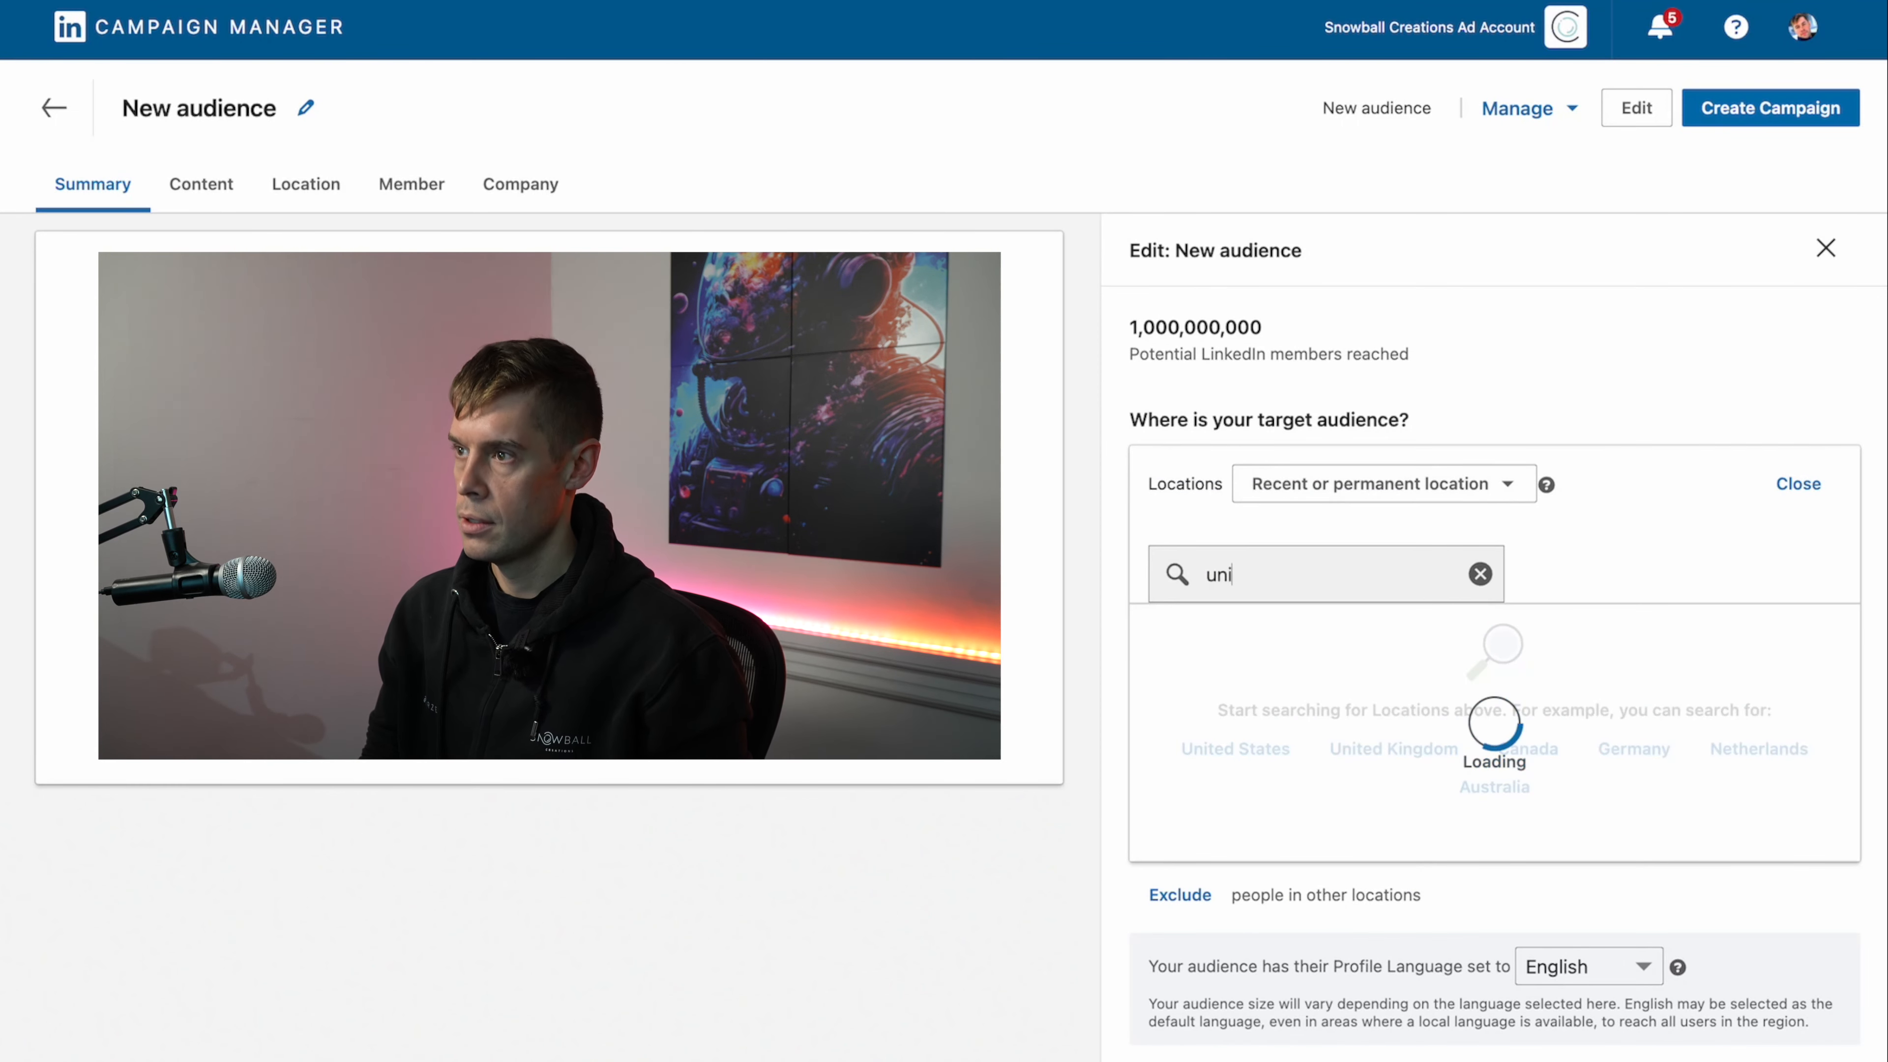
type("ted states")
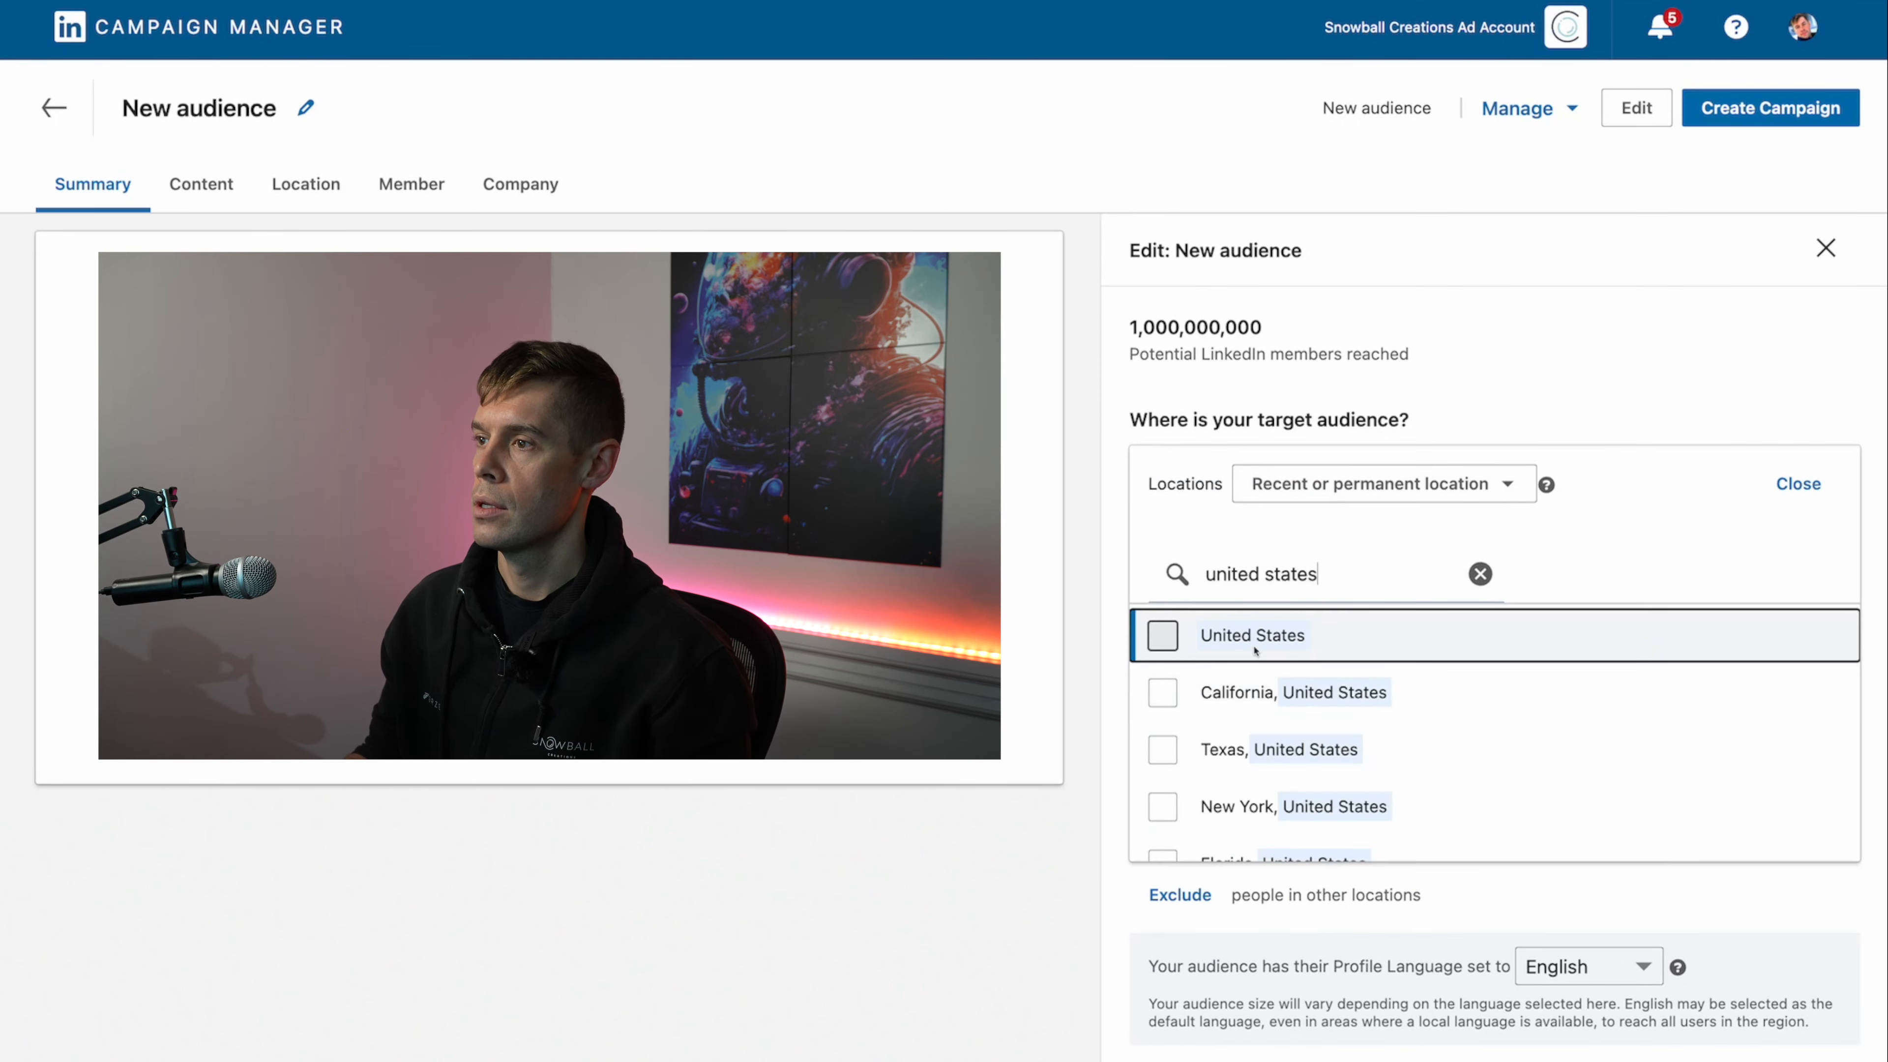
left_click(1167, 637)
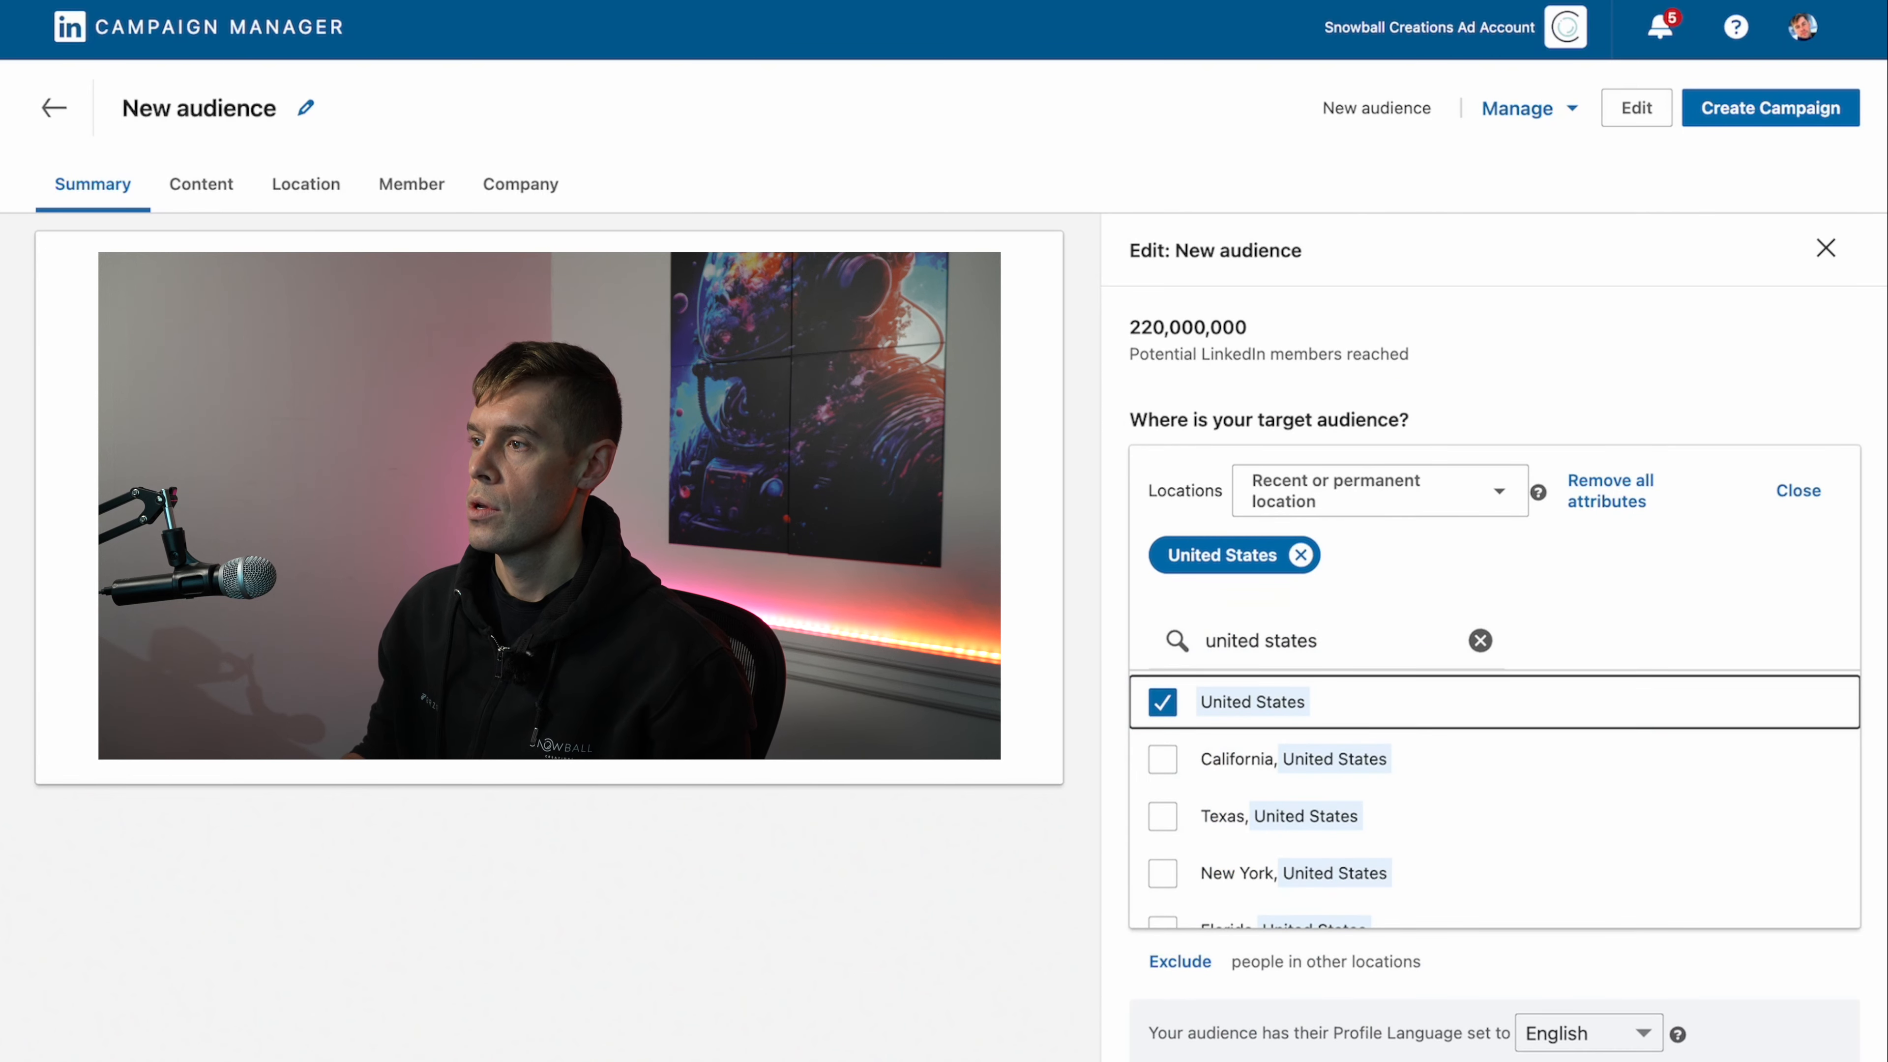
left_click(1480, 640)
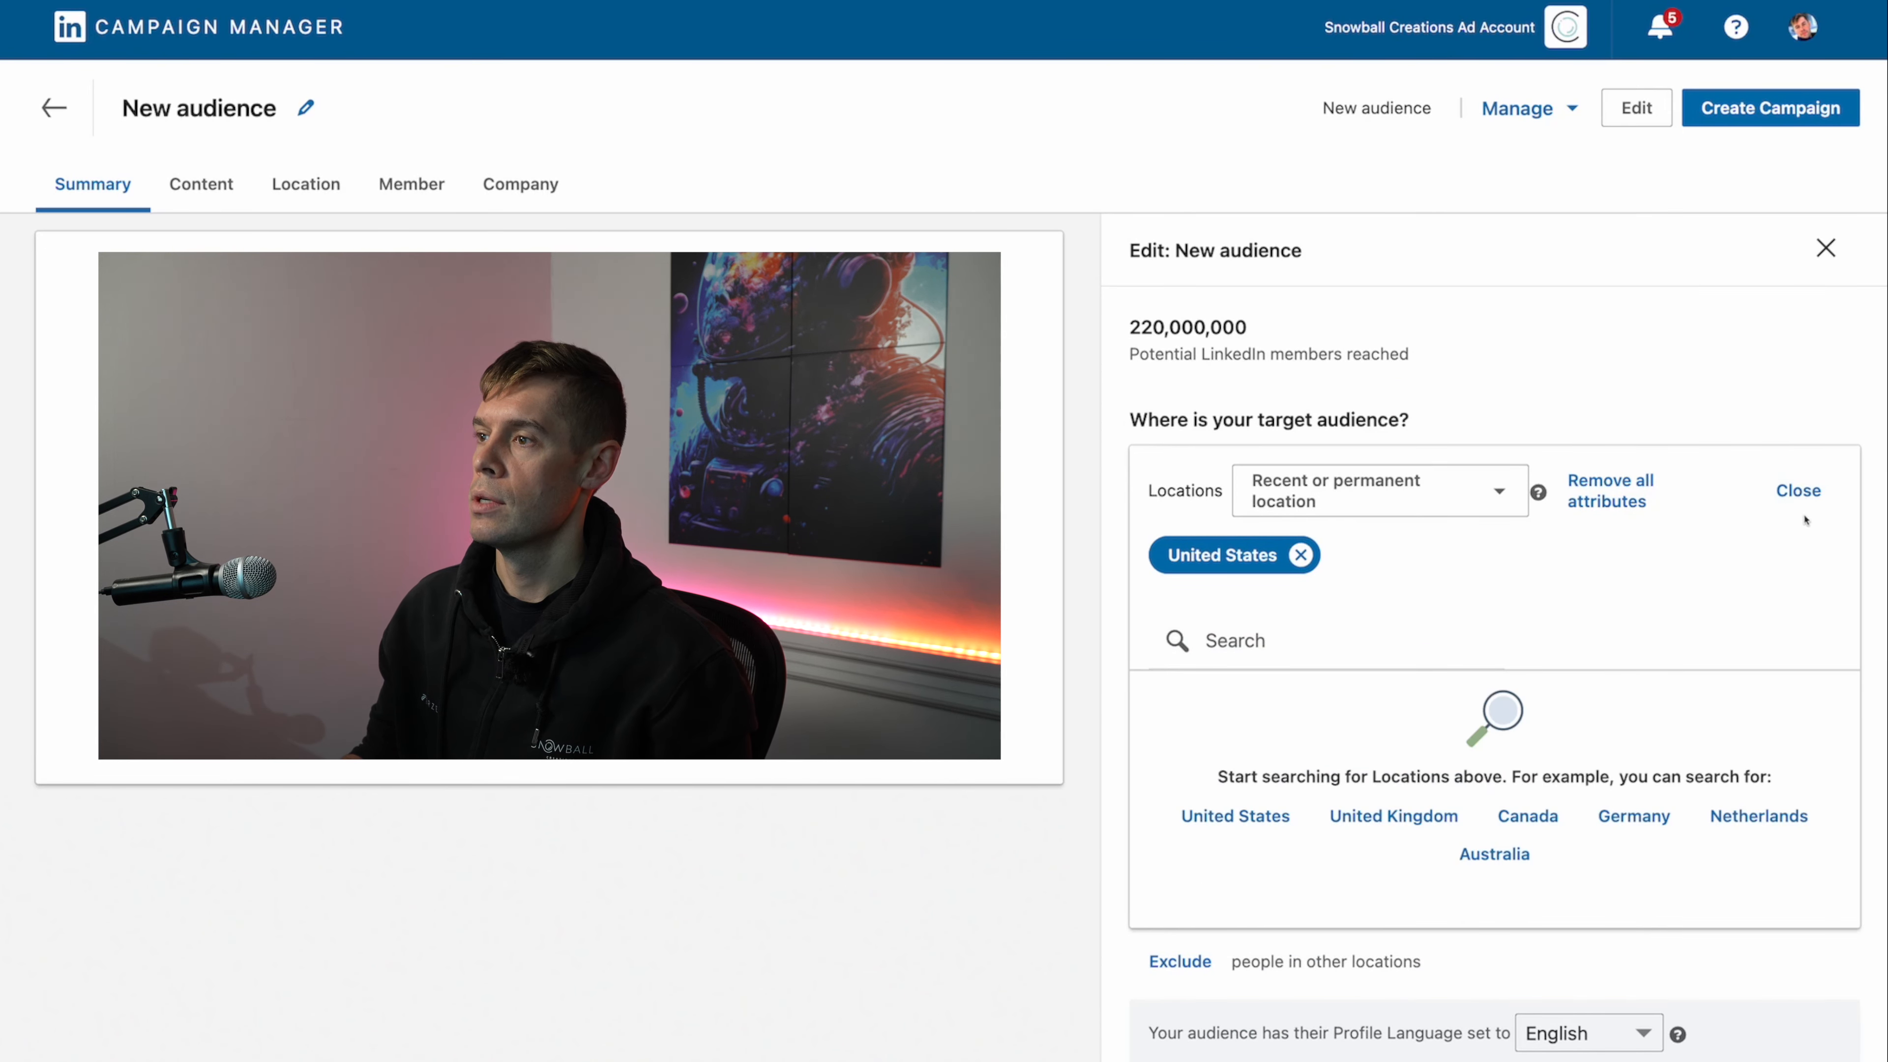
left_click(1796, 493)
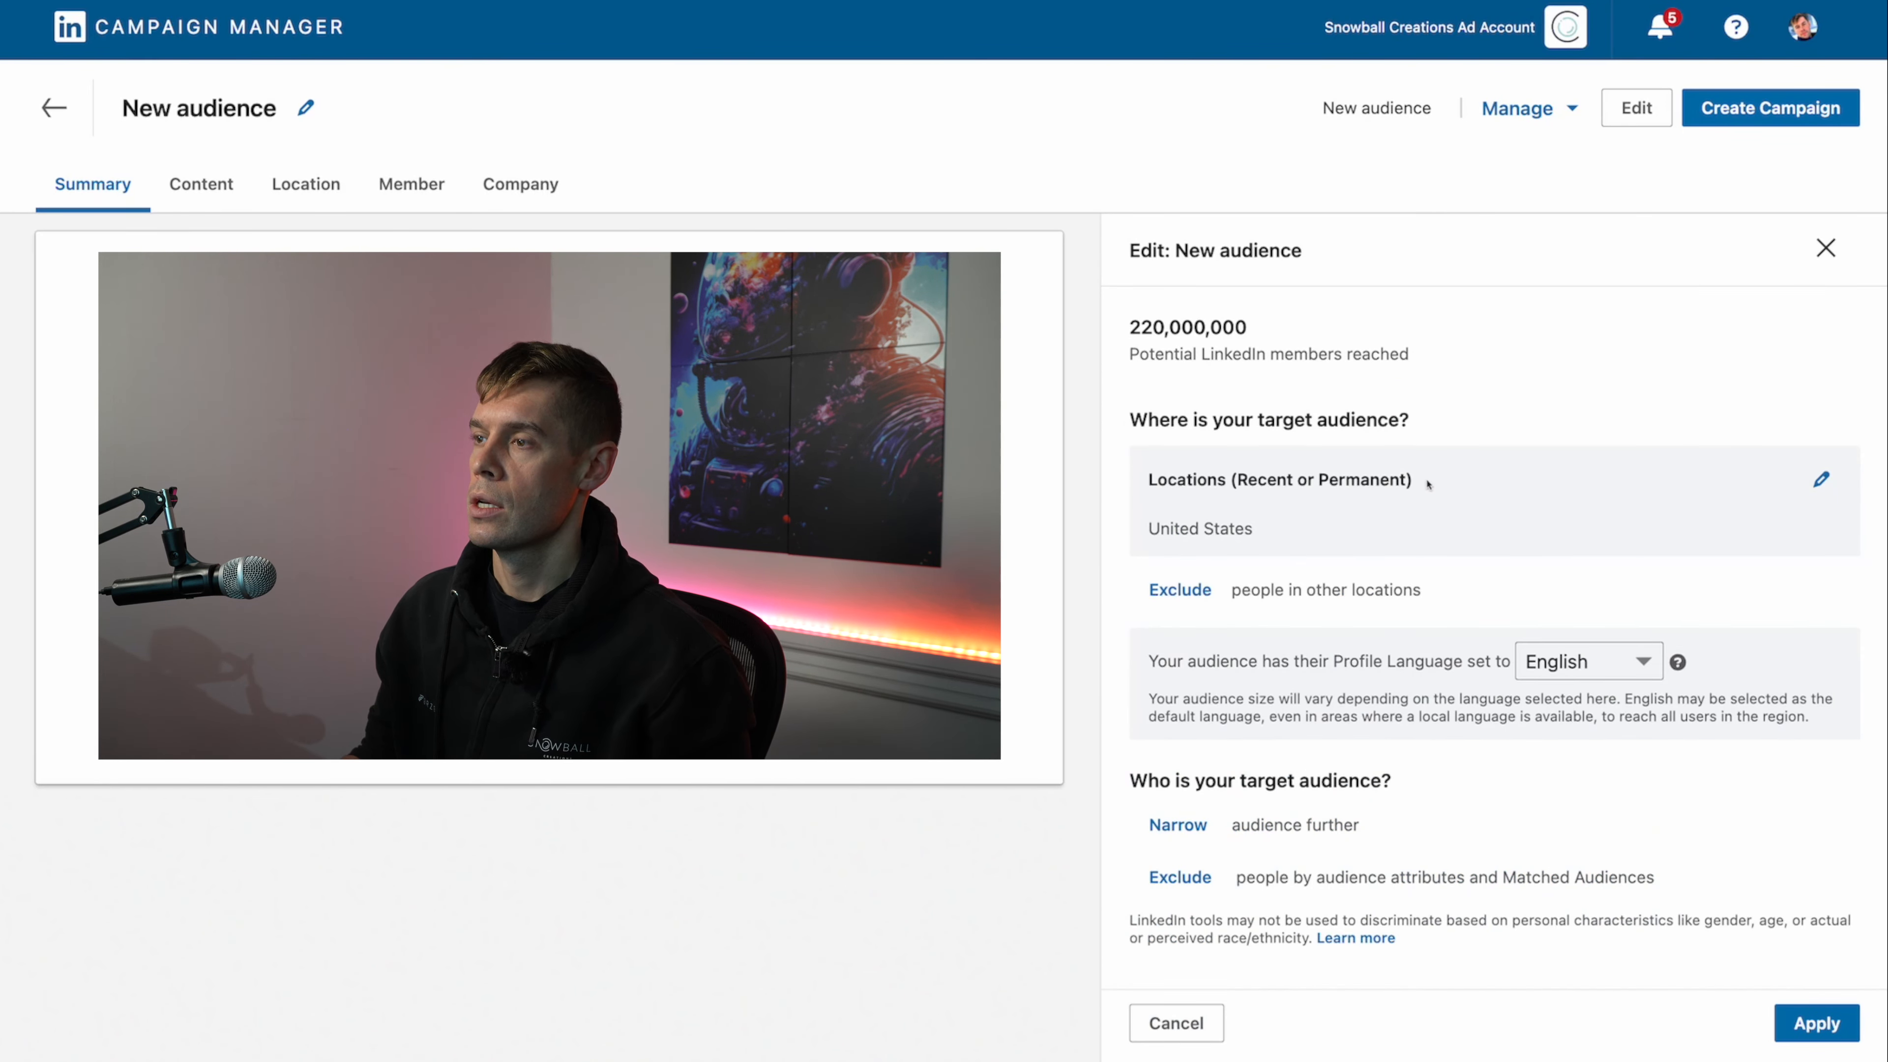
Step: Narrow the audience by company industry, including people who work in Technology, Information and Media
scroll(1382, 595, "down", 2)
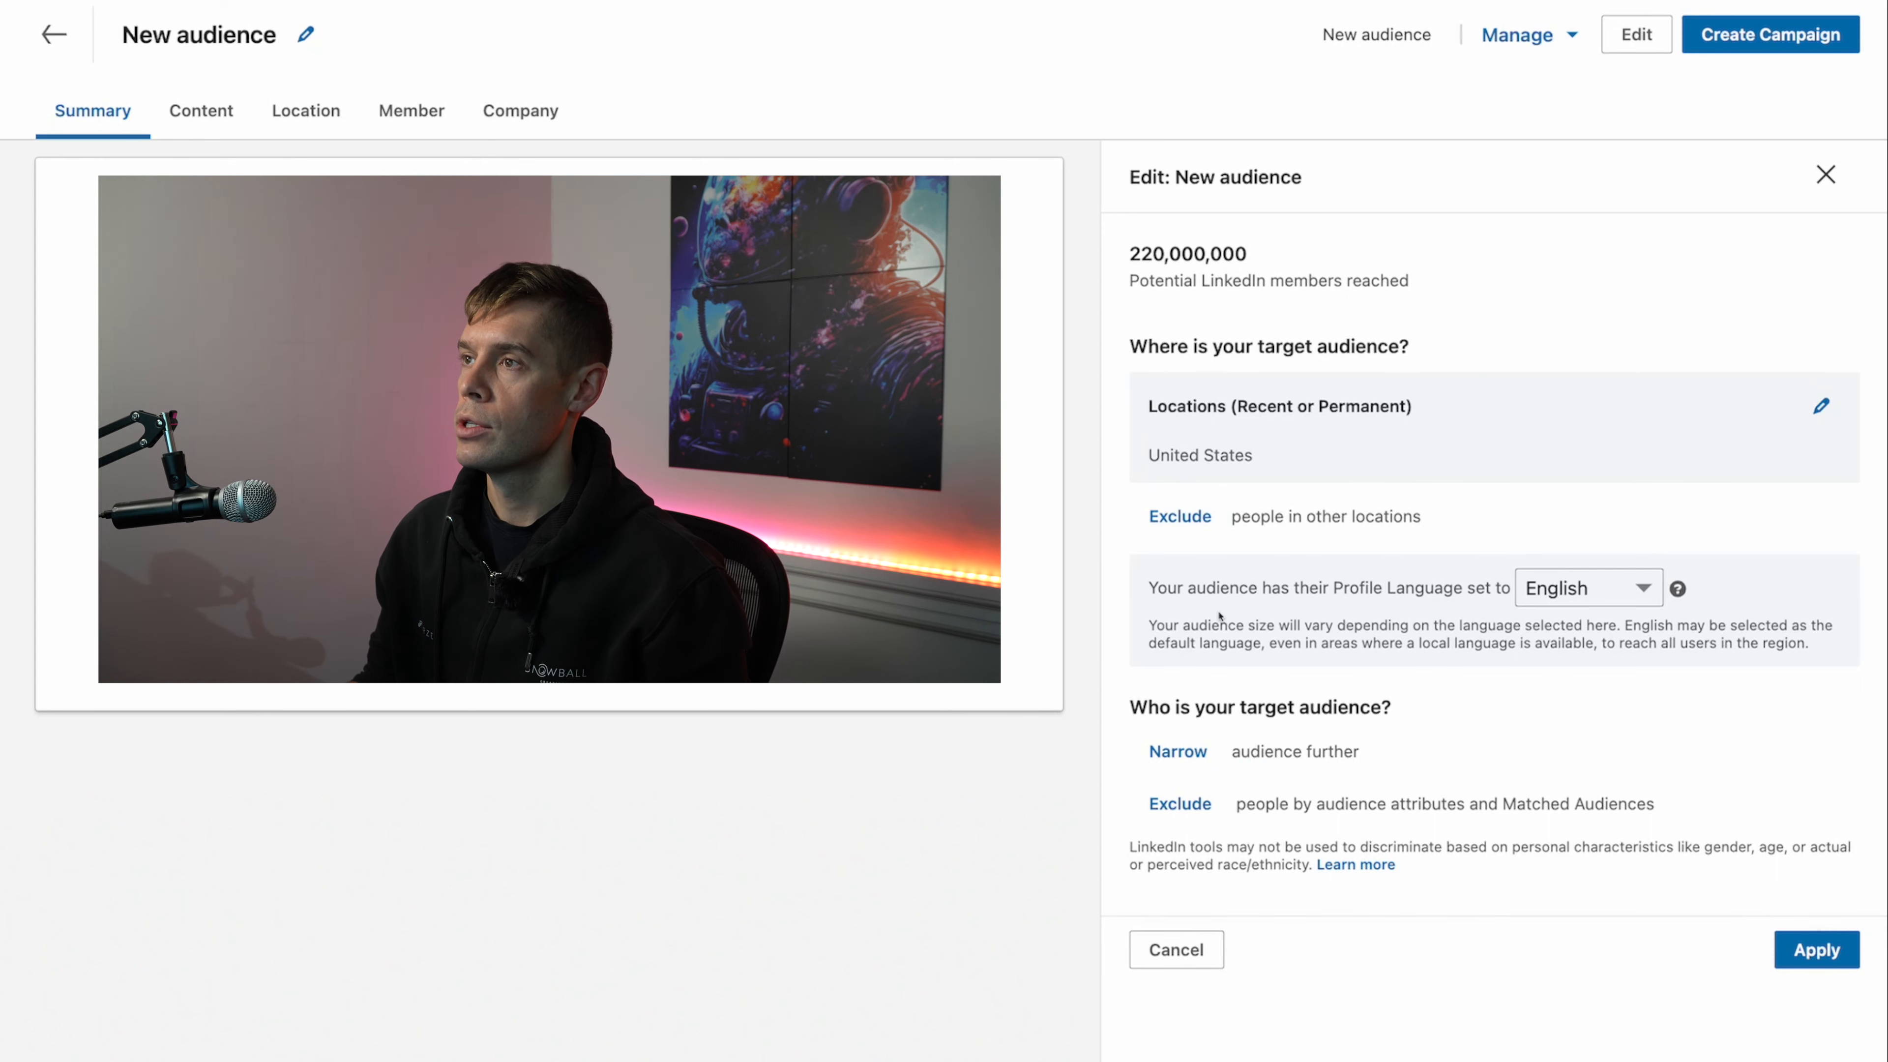
left_click(1197, 752)
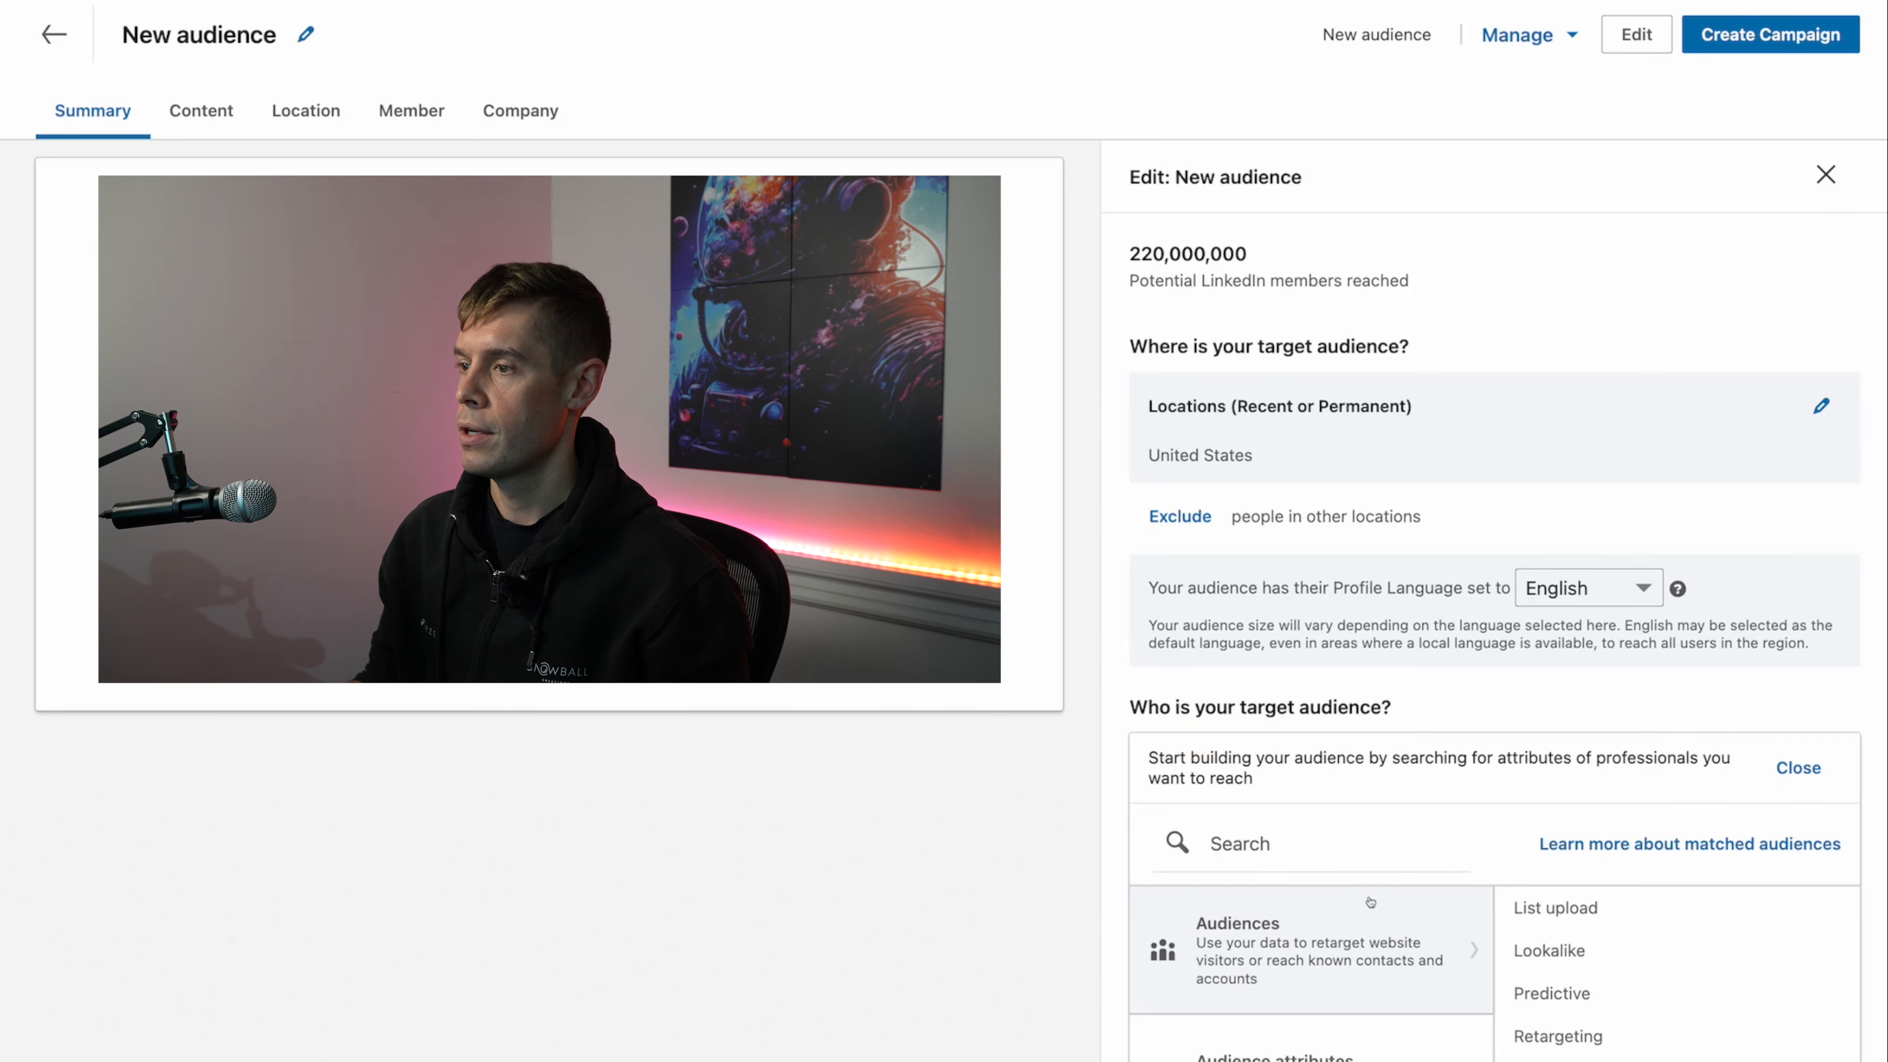
left_click(1365, 969)
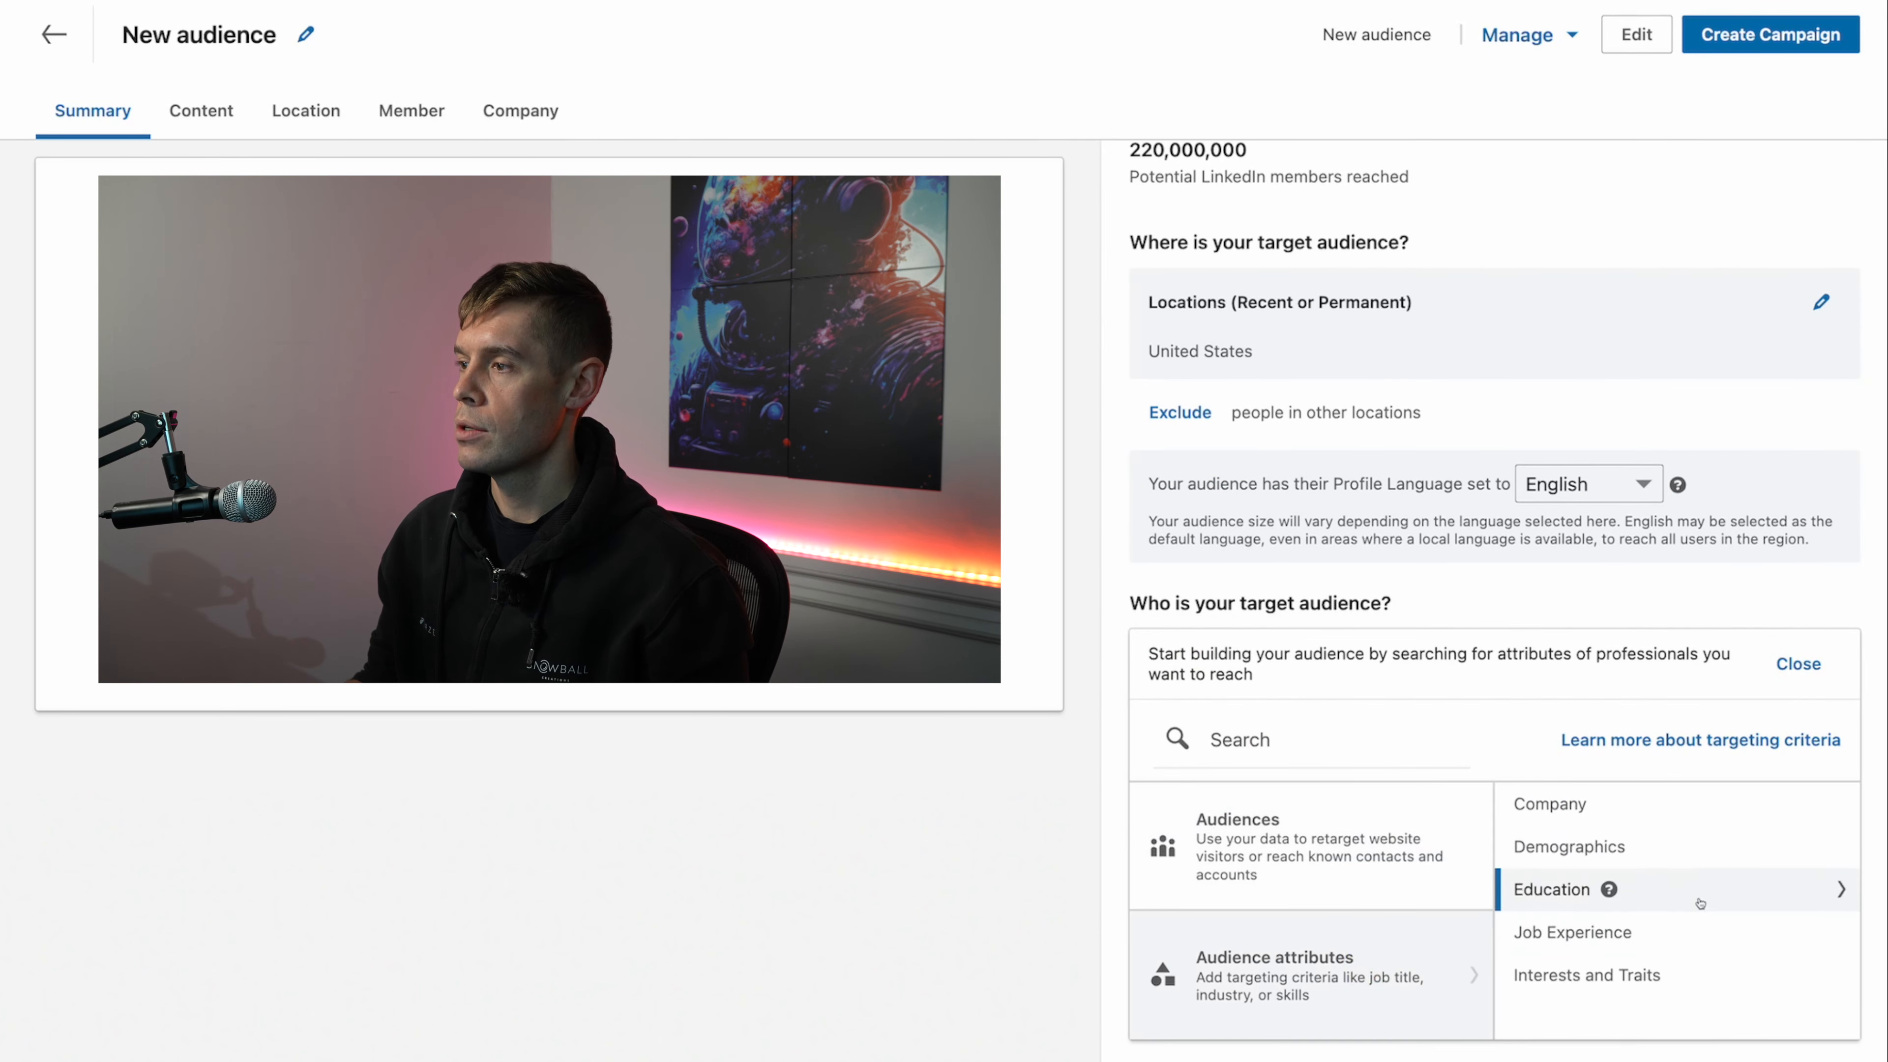
left_click(1561, 810)
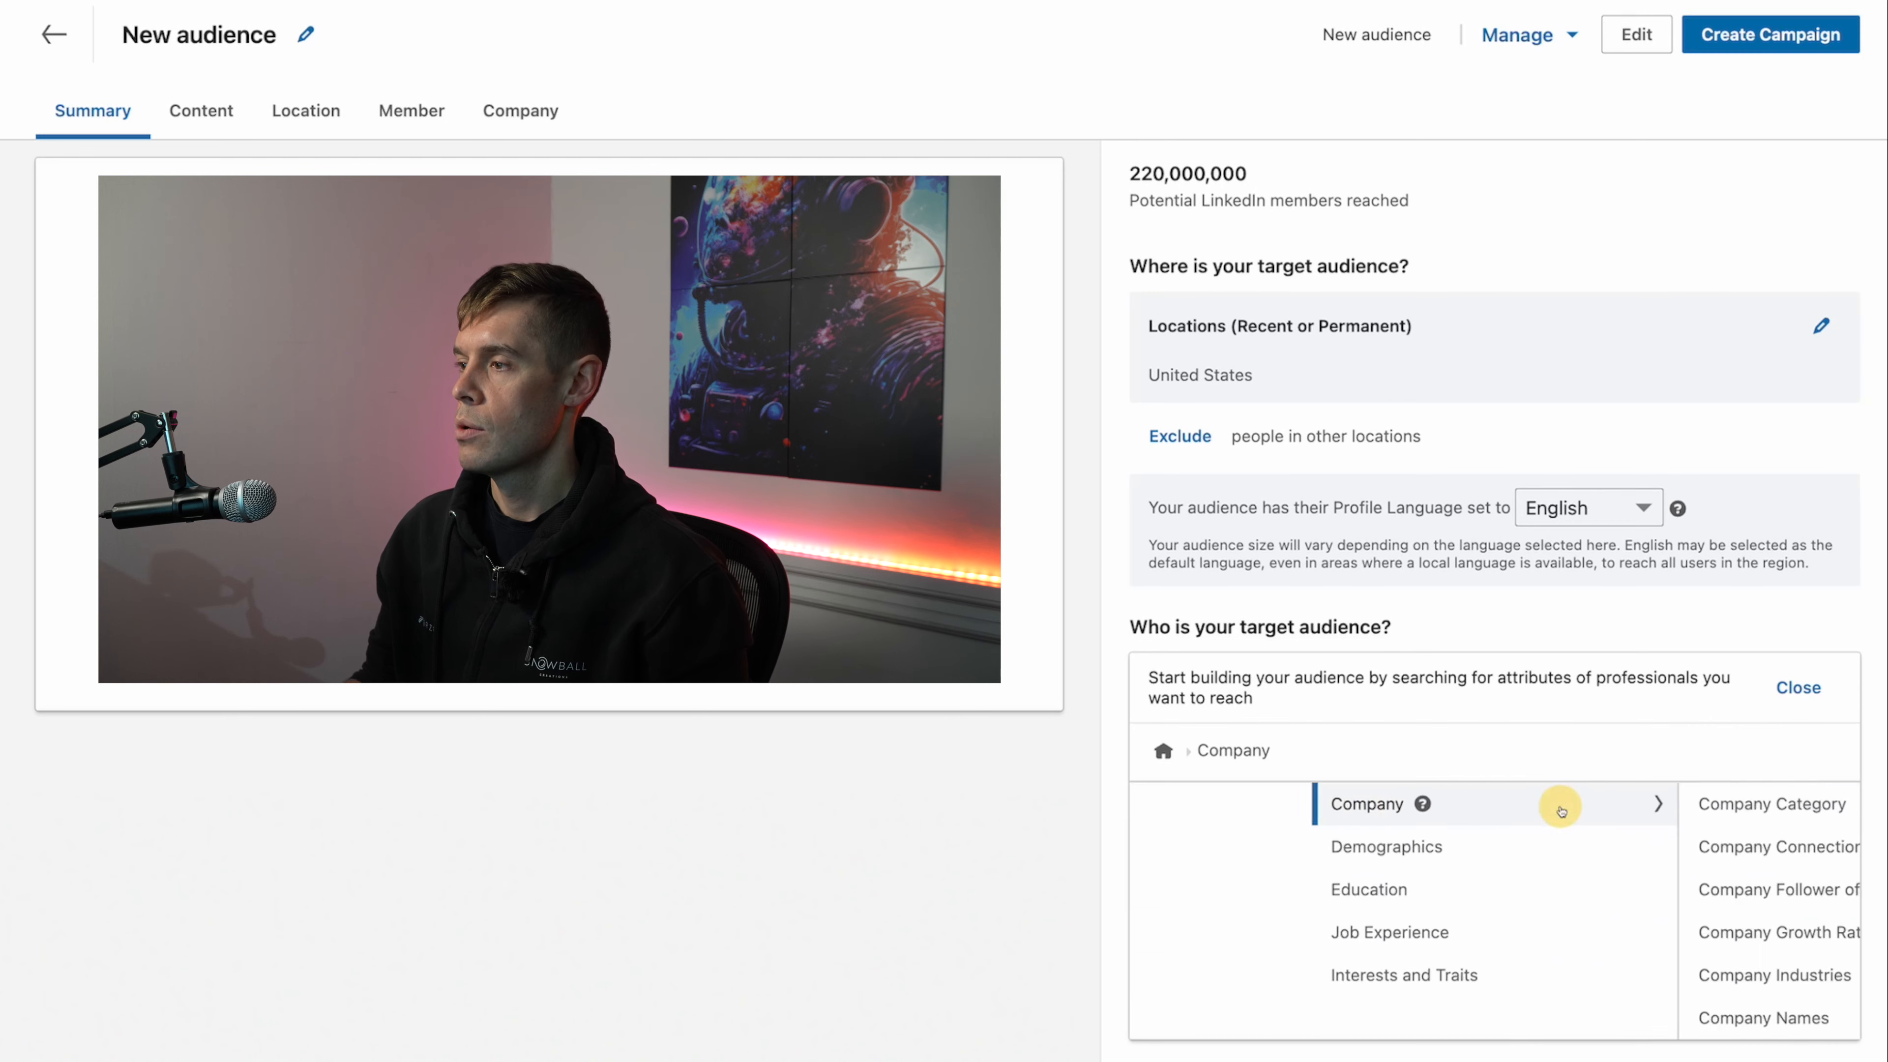
left_click(1615, 975)
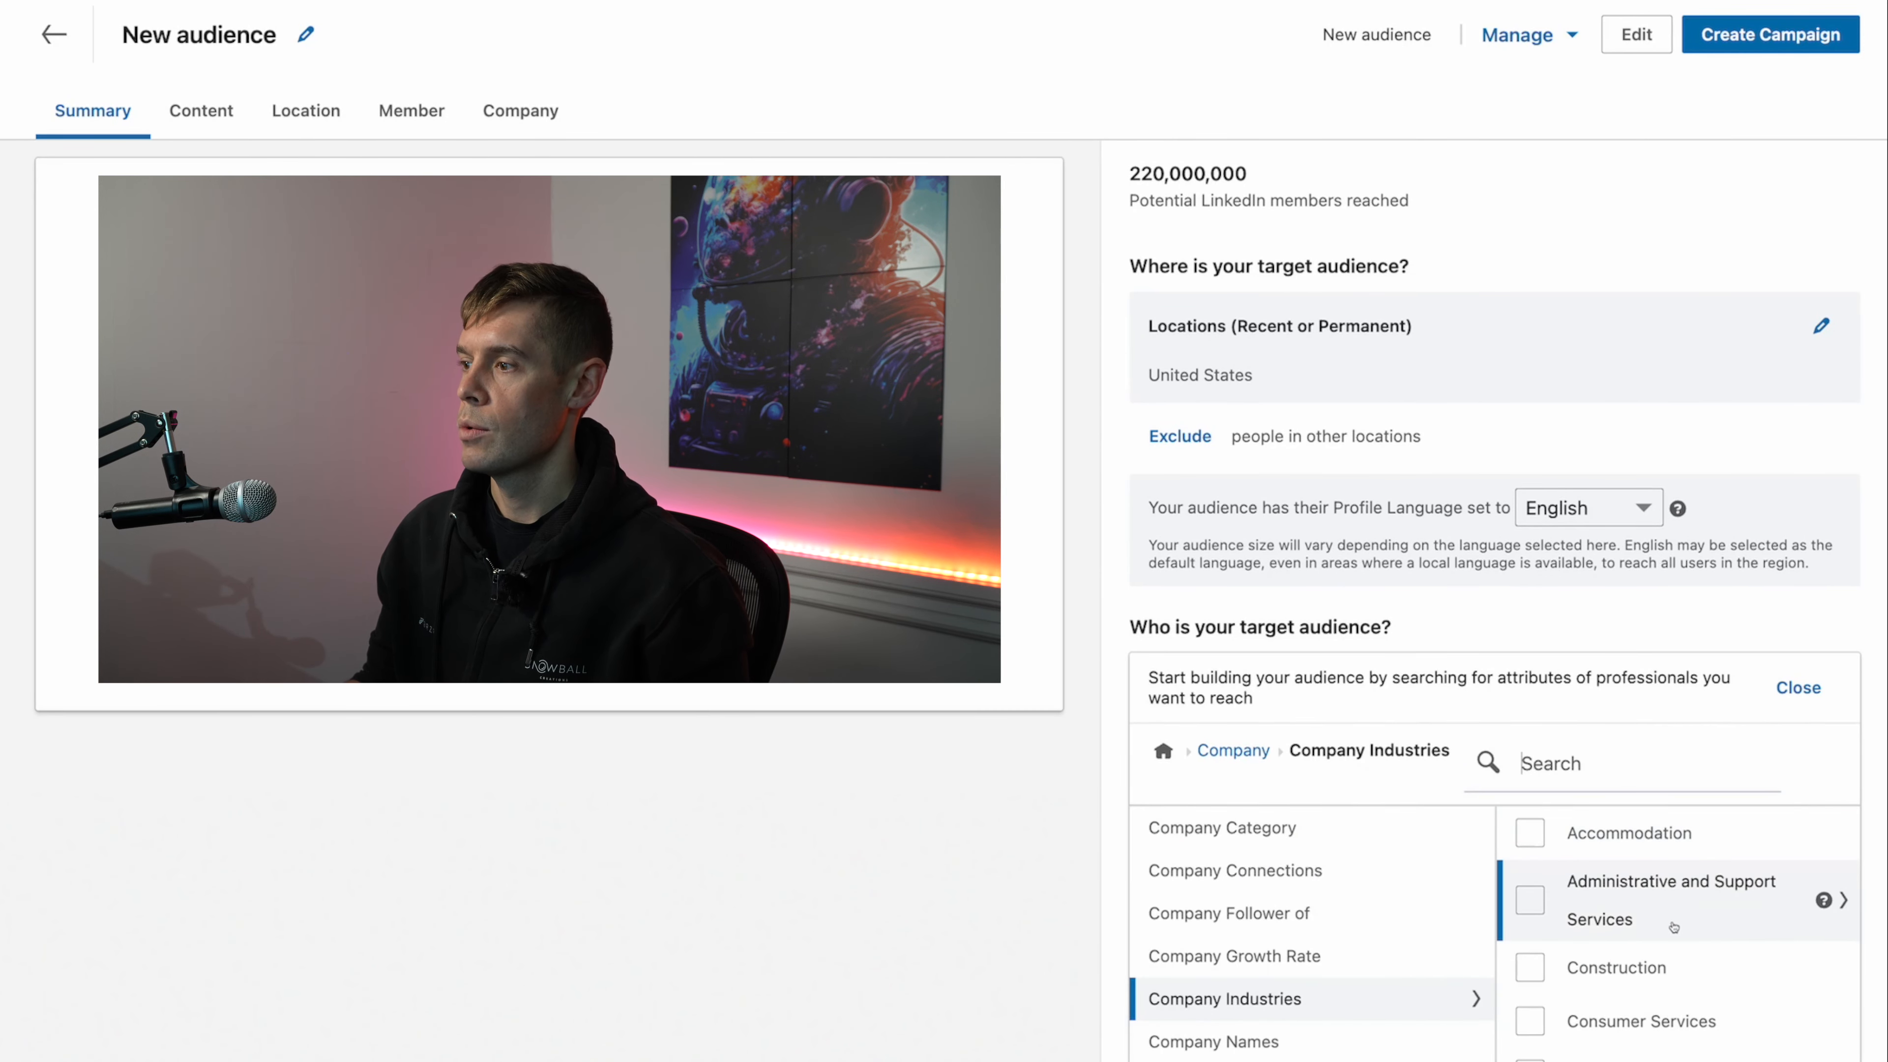
scroll(1673, 926, "down", 15)
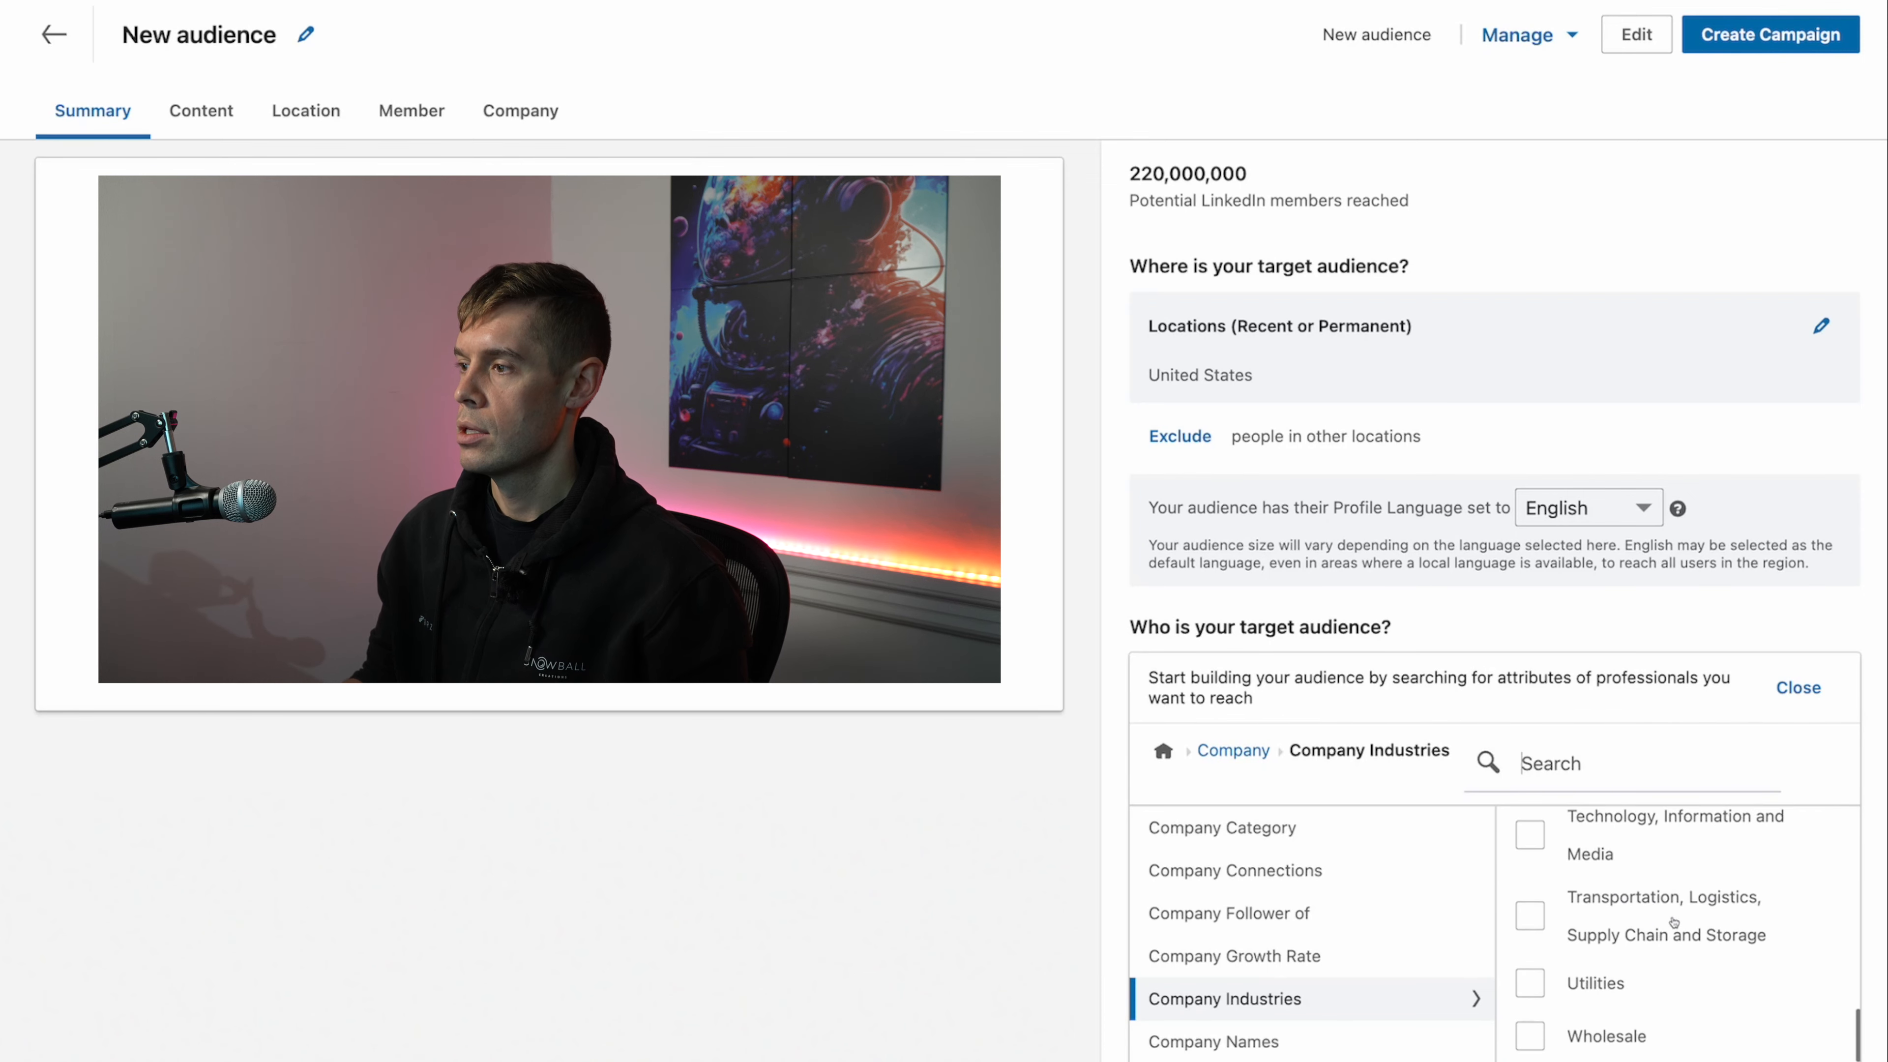
scroll(1628, 903, "up", 1)
left_click(1626, 915)
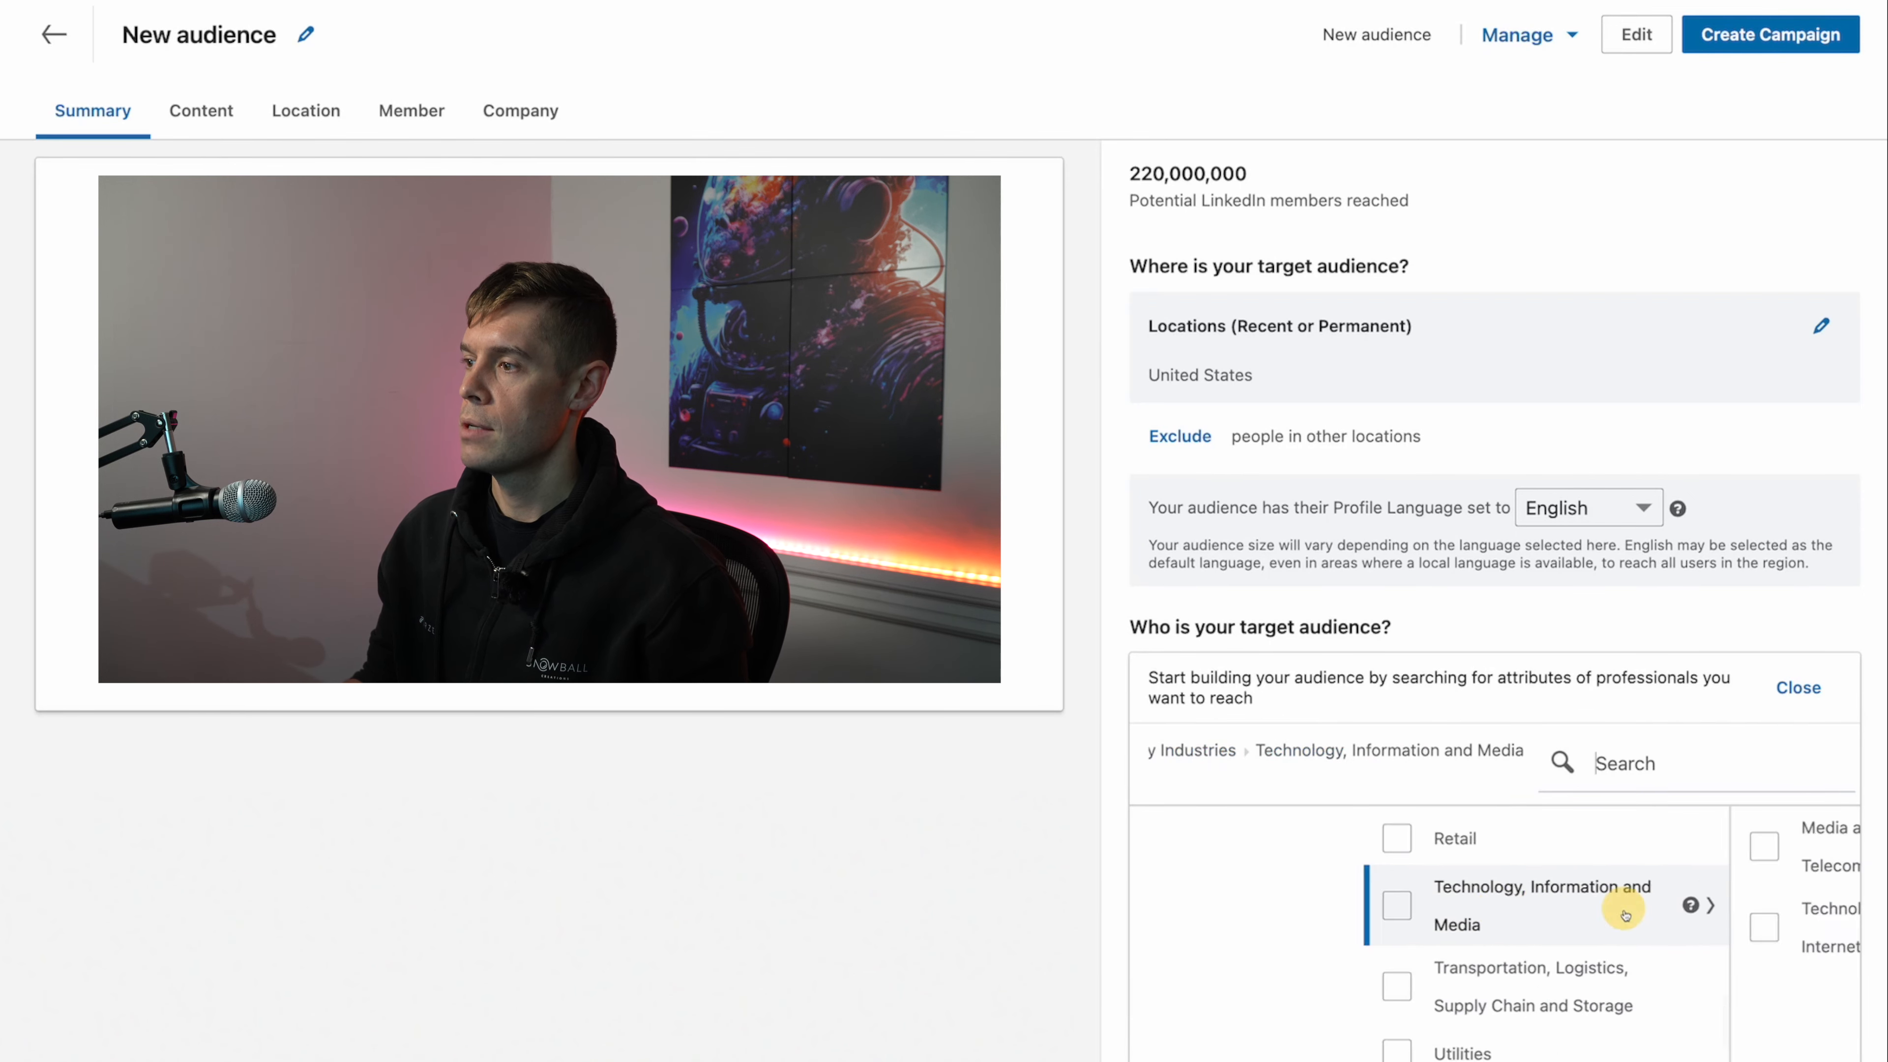
left_click(1162, 905)
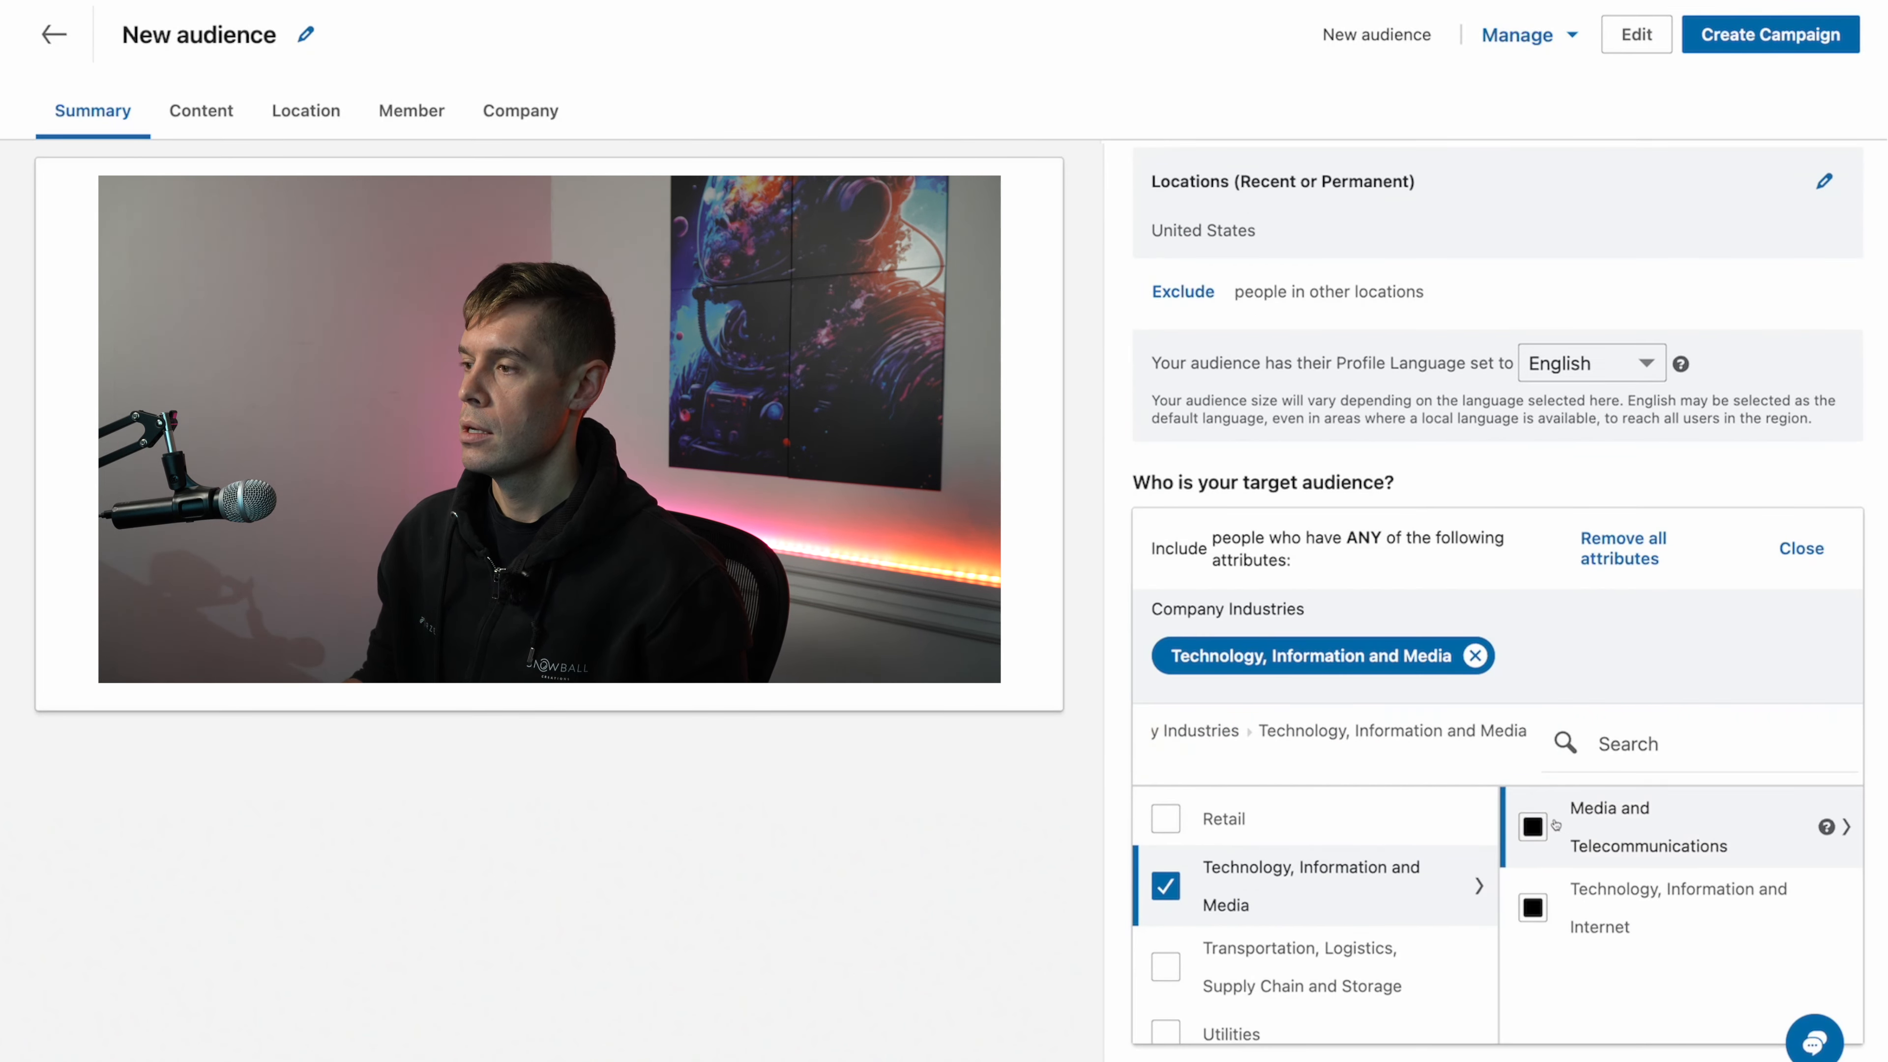
Step: Check the potential member reach with the industry criterion applied and close the attribute selection
scroll(1598, 833, "up", 1)
scroll(1561, 780, "down", 2)
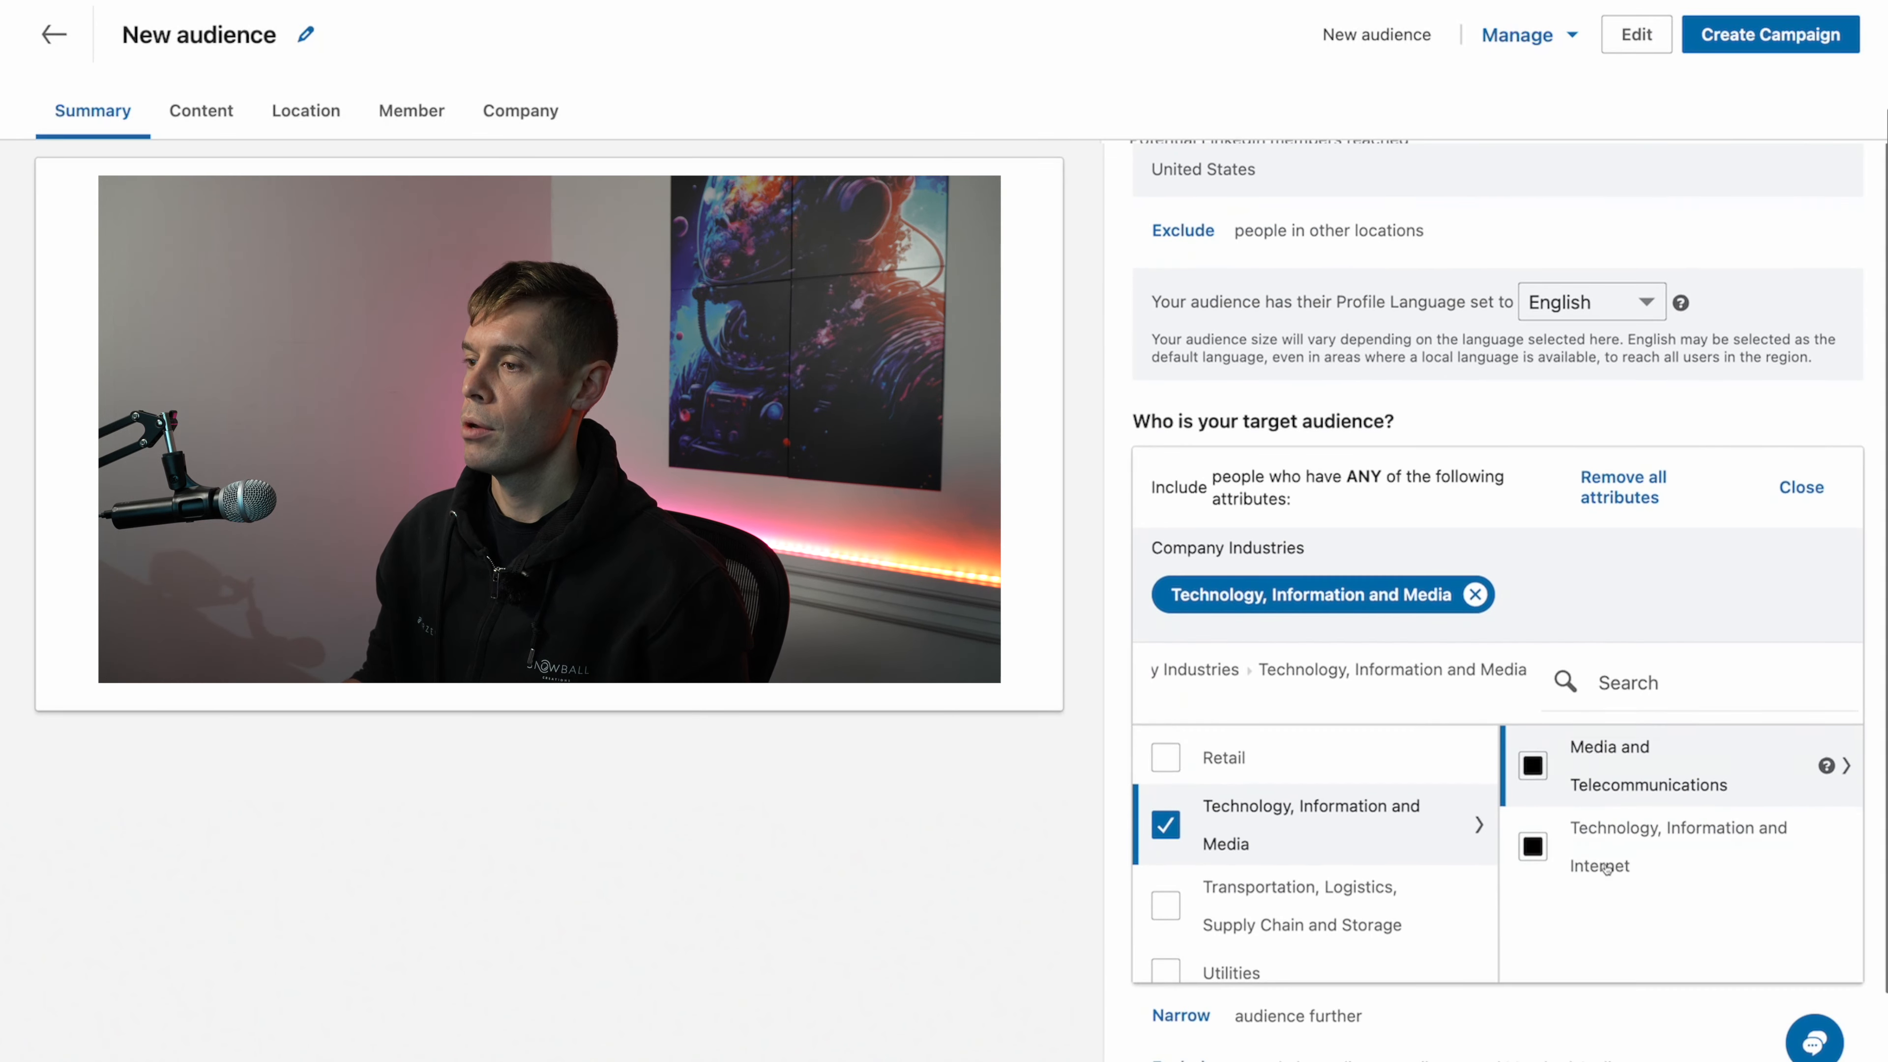
scroll(1553, 753, "up", 4)
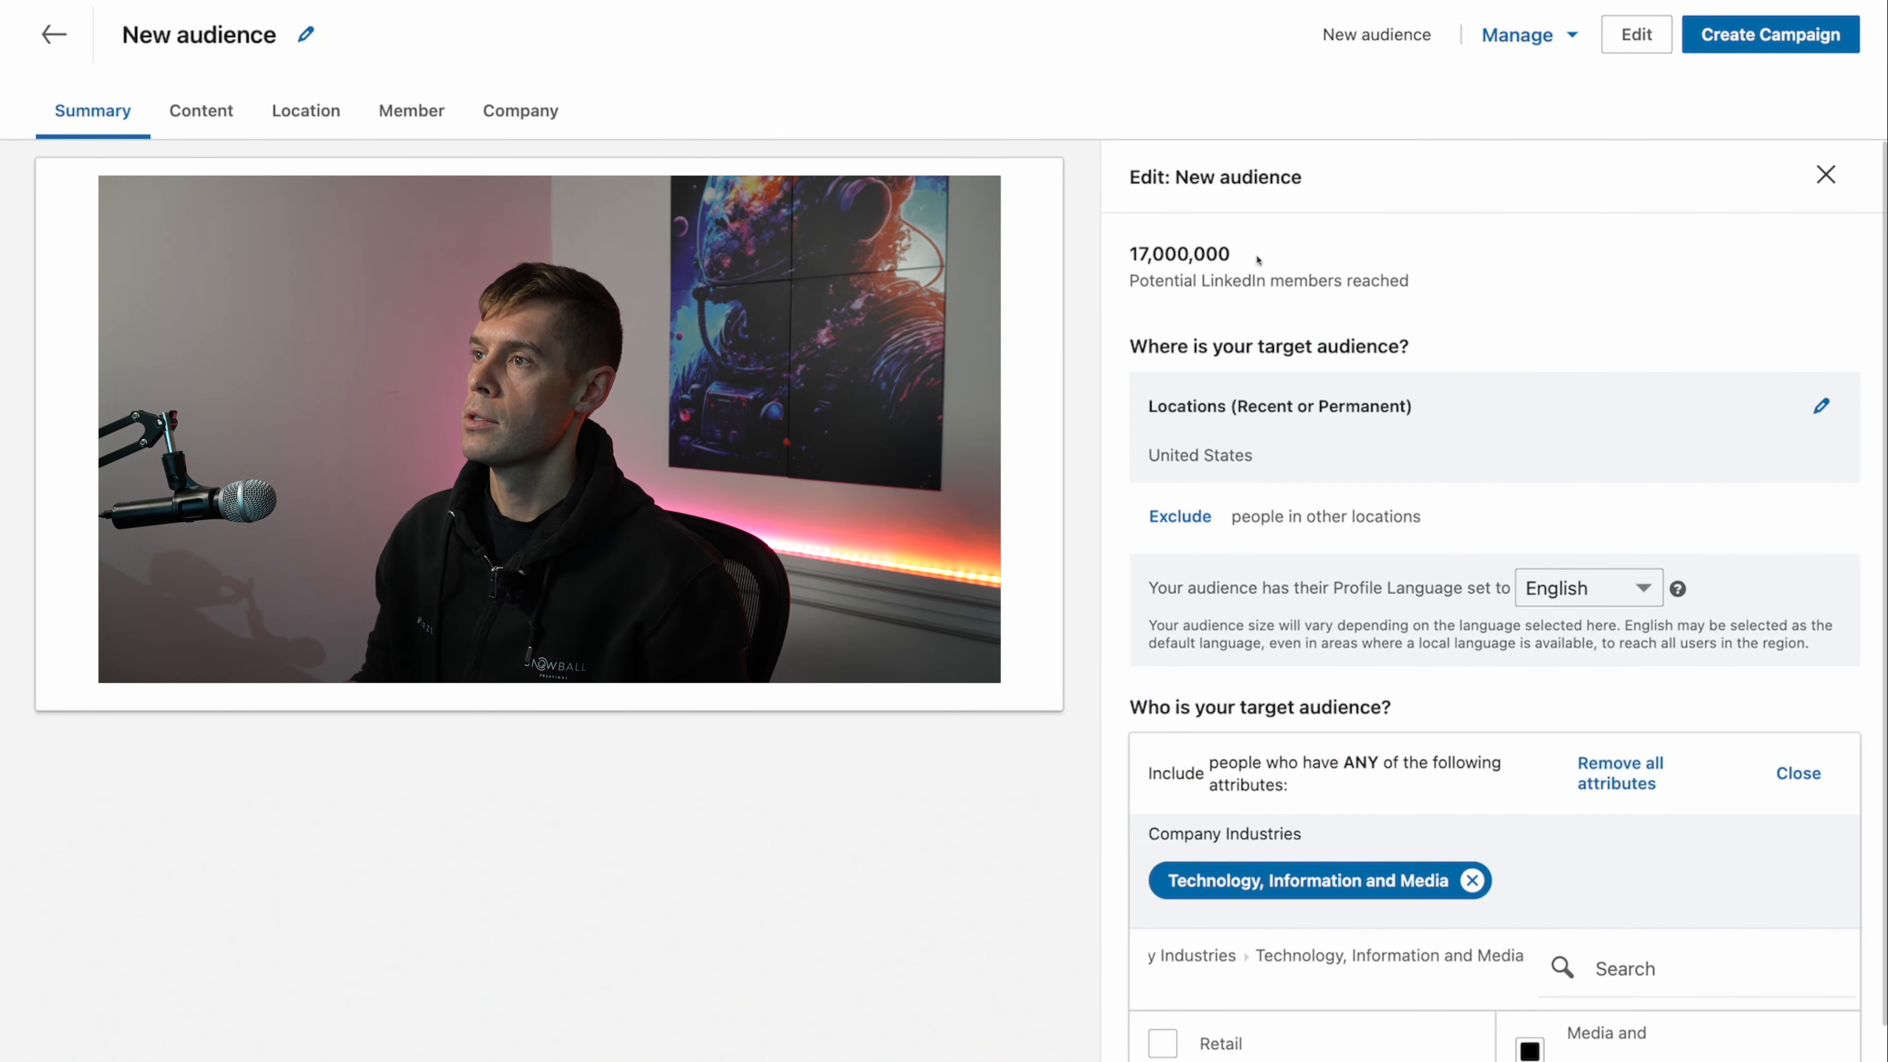
left_click(1428, 305)
scroll(1428, 304, "down", 4)
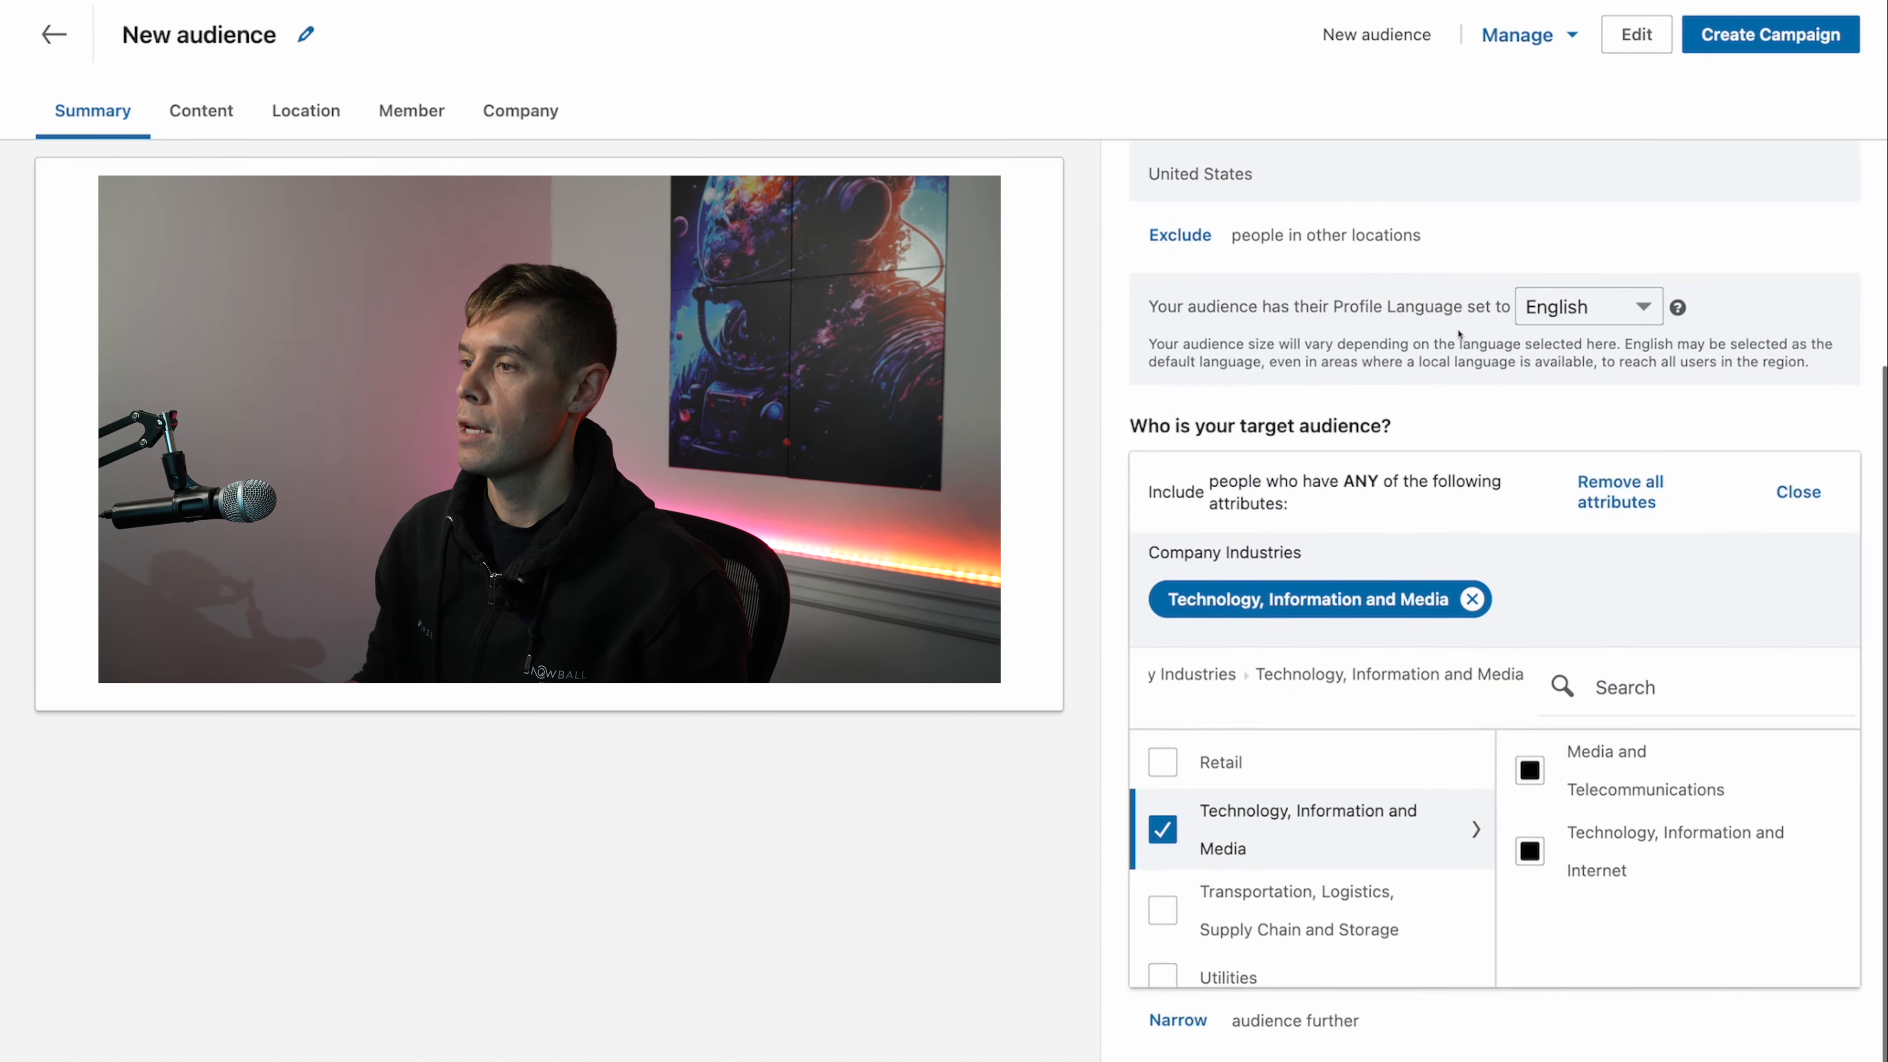
left_click(1780, 491)
Step: Add a second narrowing condition to the audience, based on the Job Titles attribute from job experience
left_click(1178, 924)
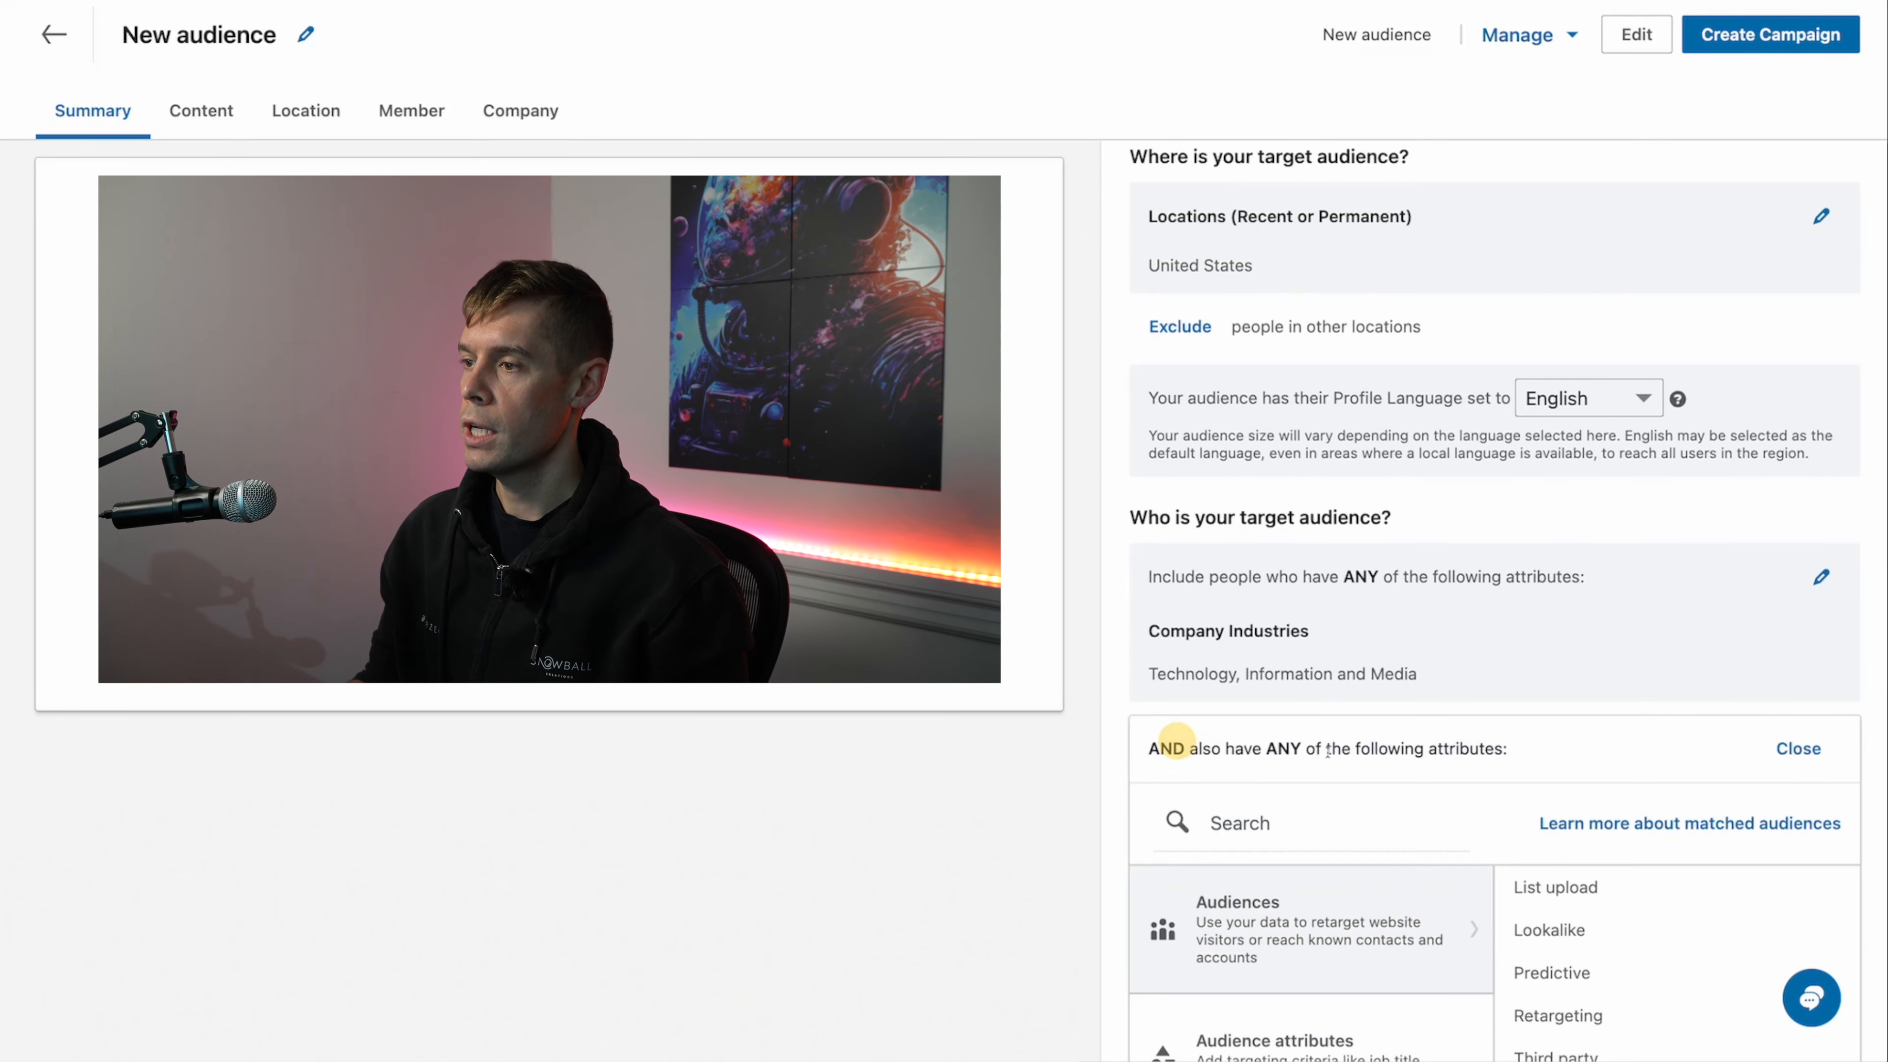
scroll(1623, 675, "down", 3)
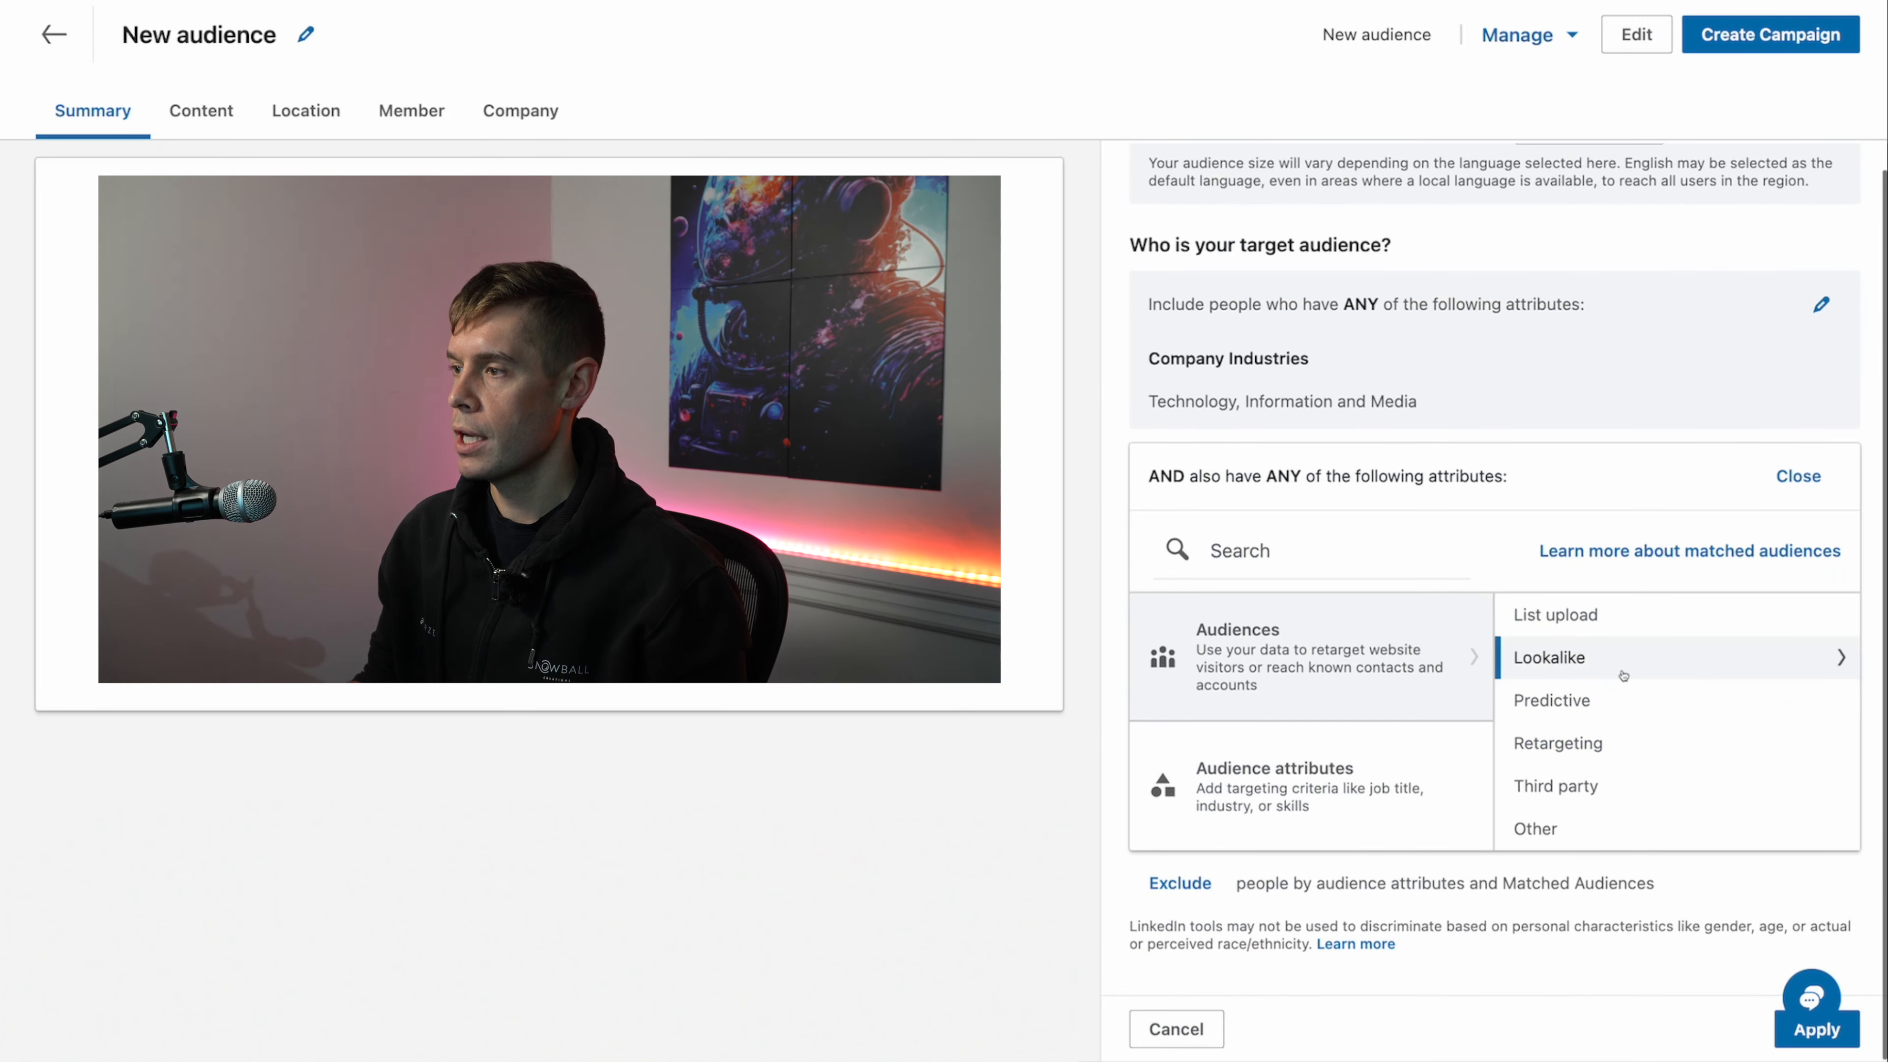
left_click(1387, 785)
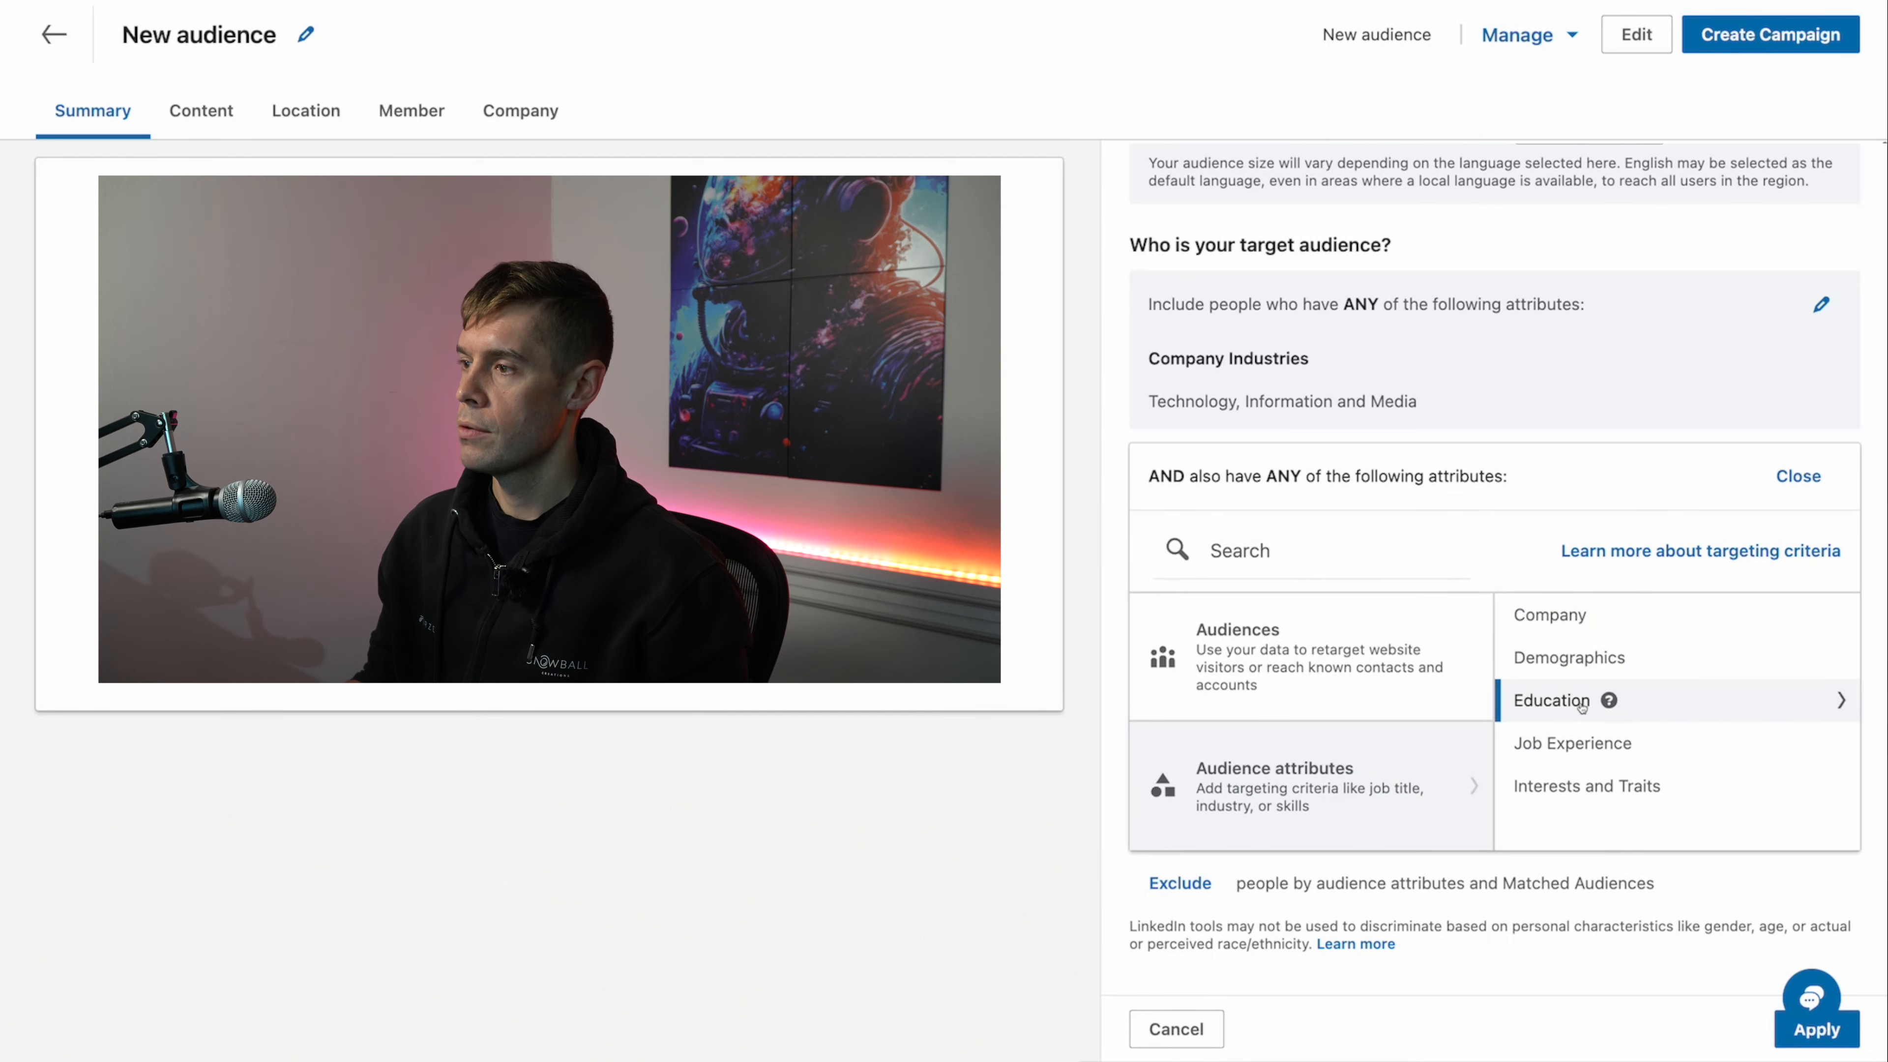
left_click(1549, 615)
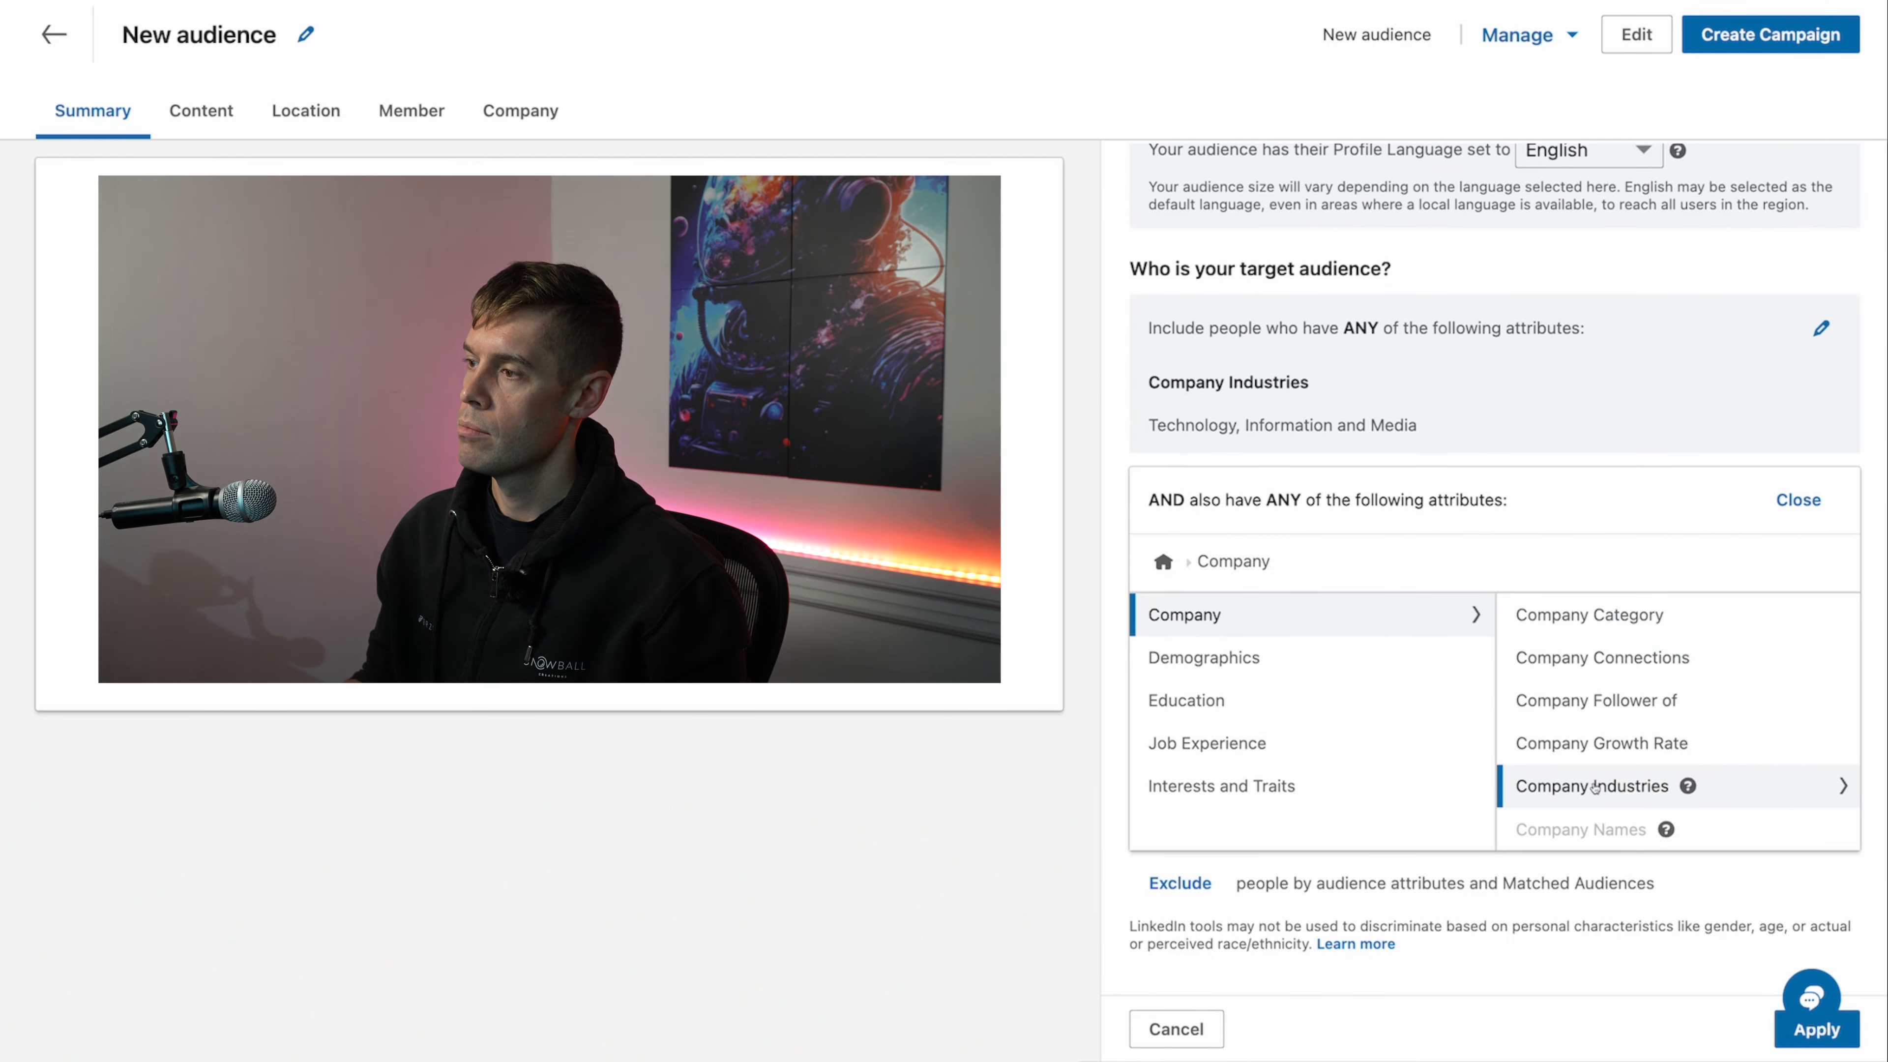
left_click(1222, 785)
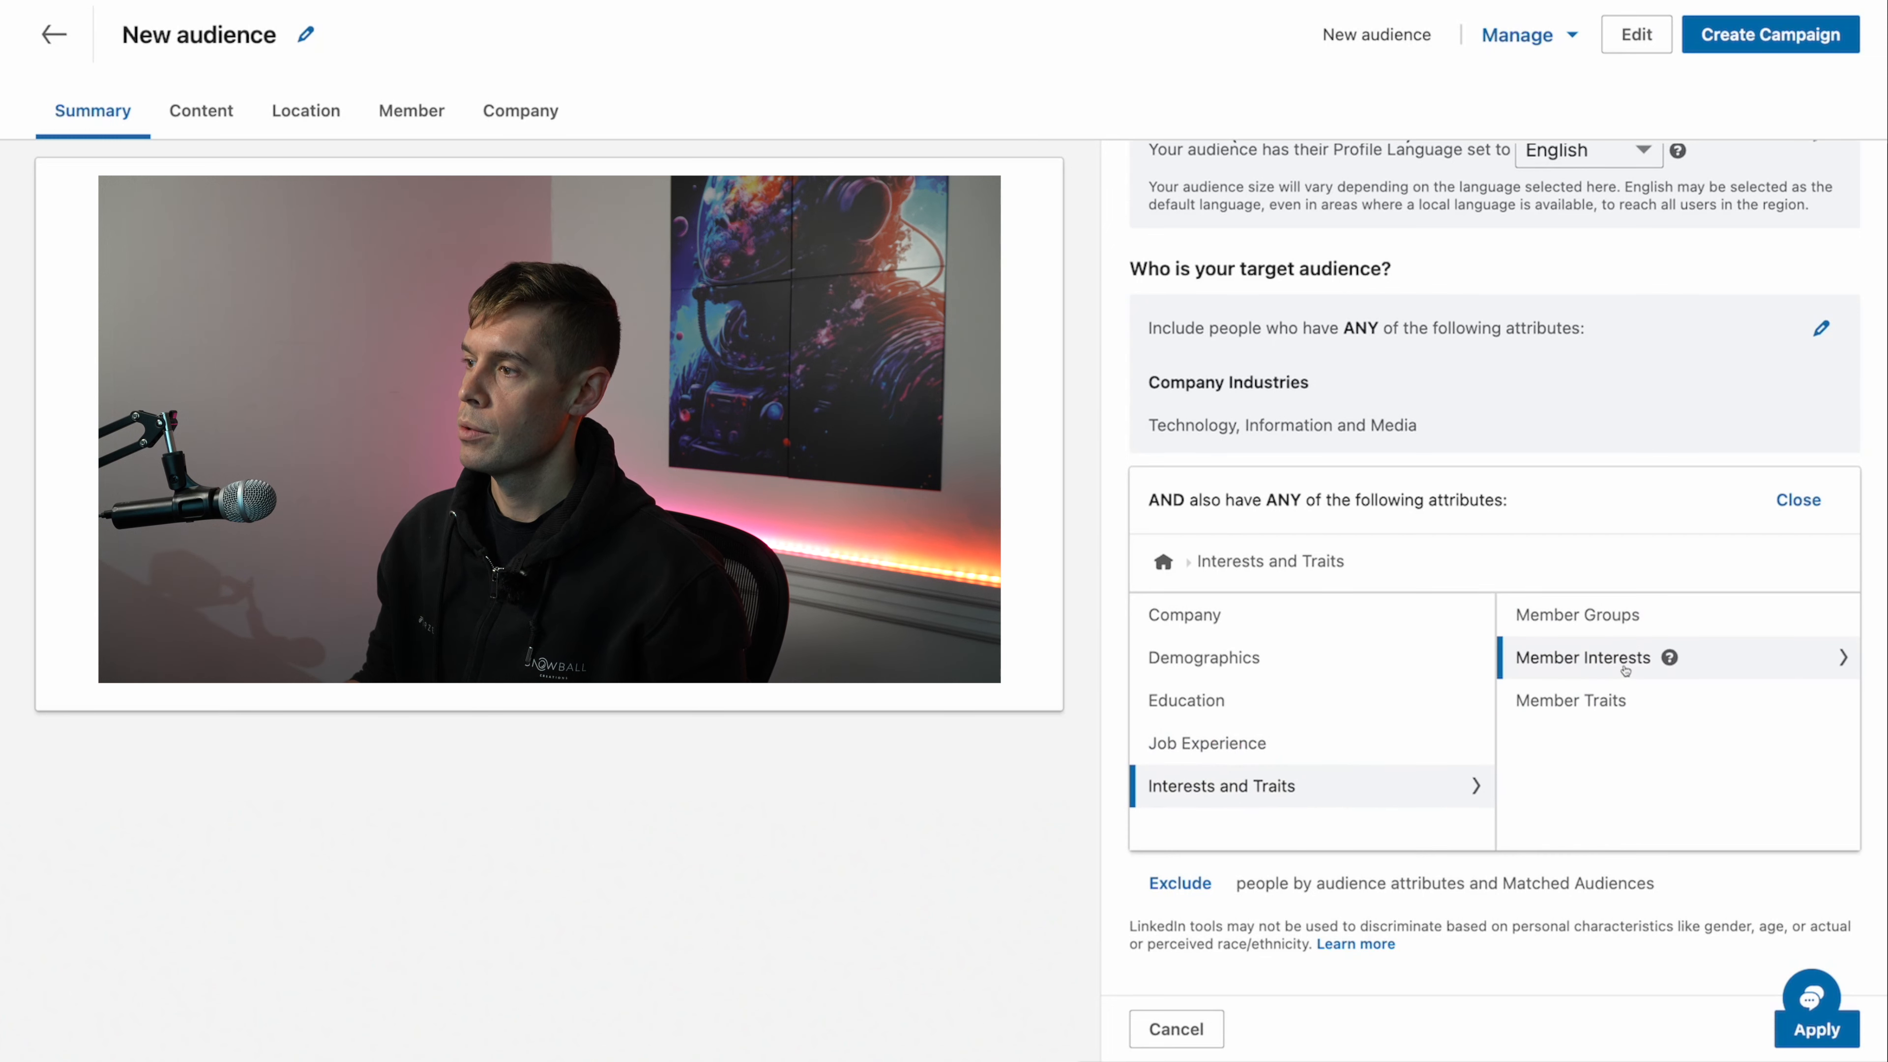
left_click(1217, 740)
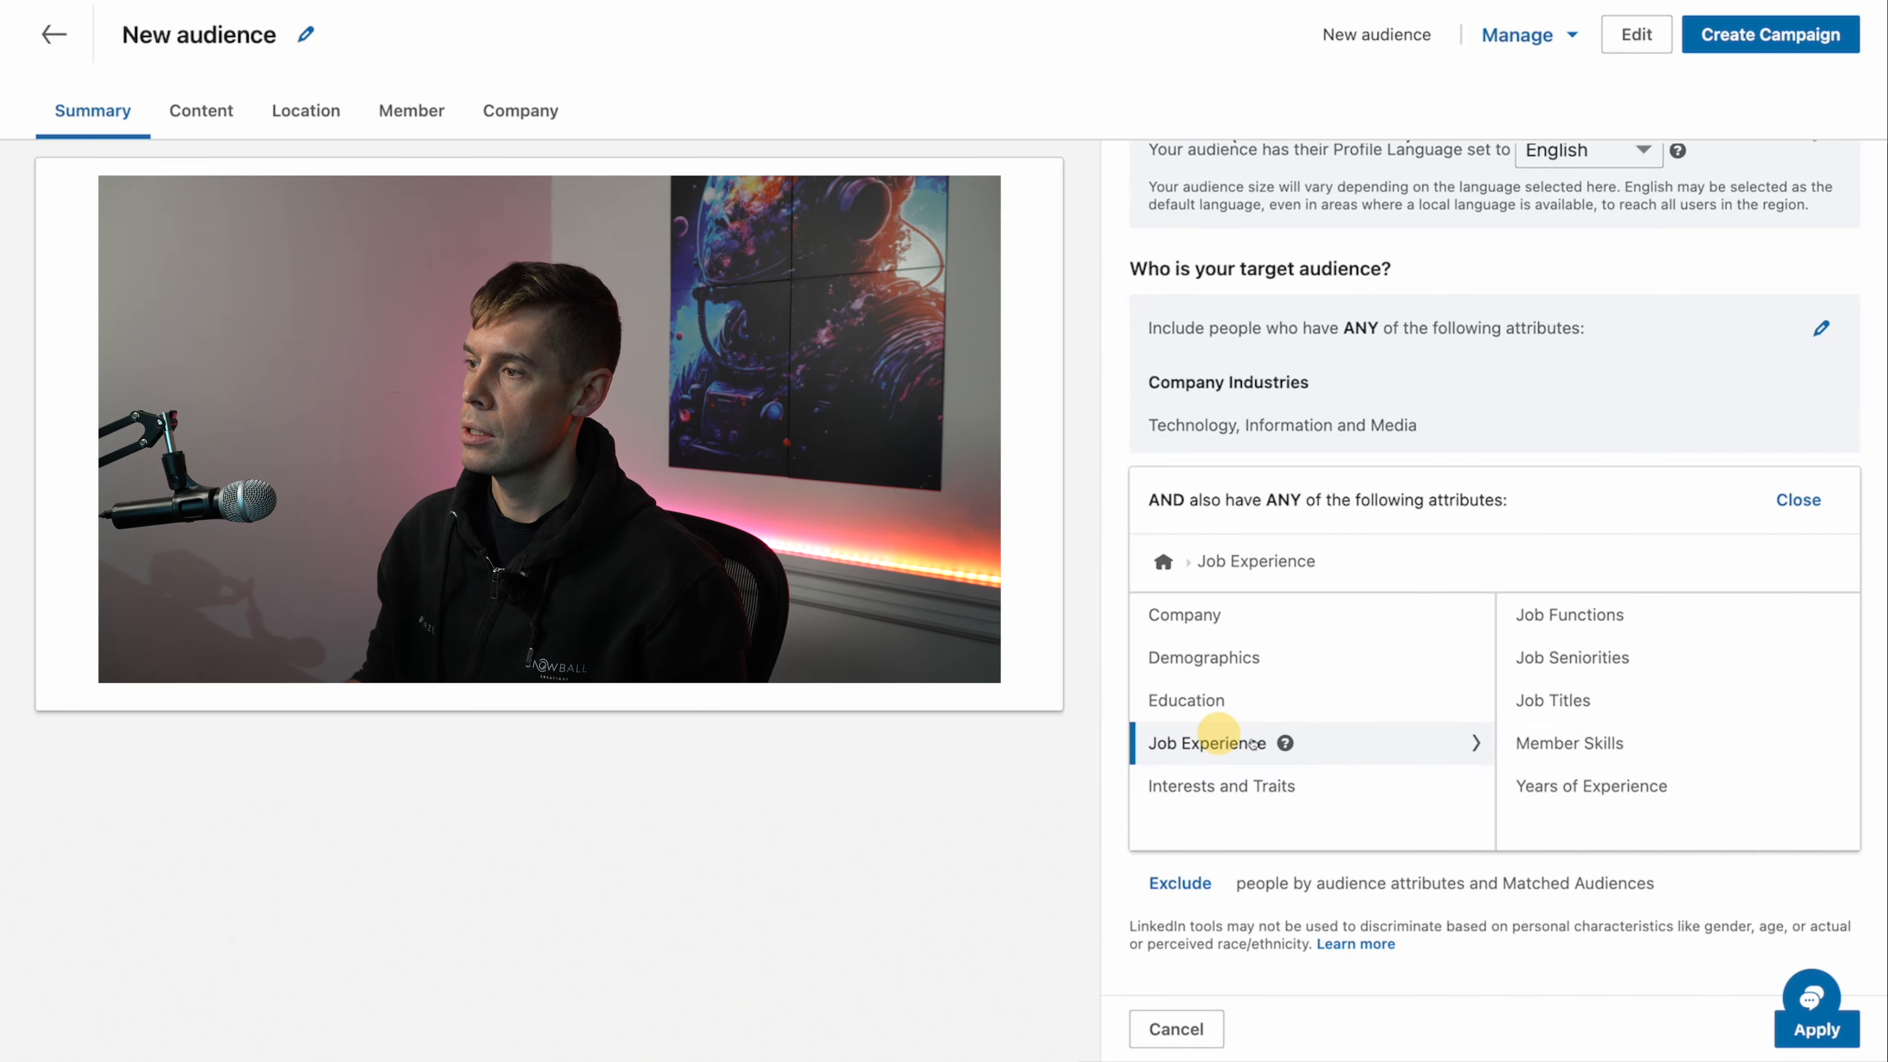
left_click(1560, 700)
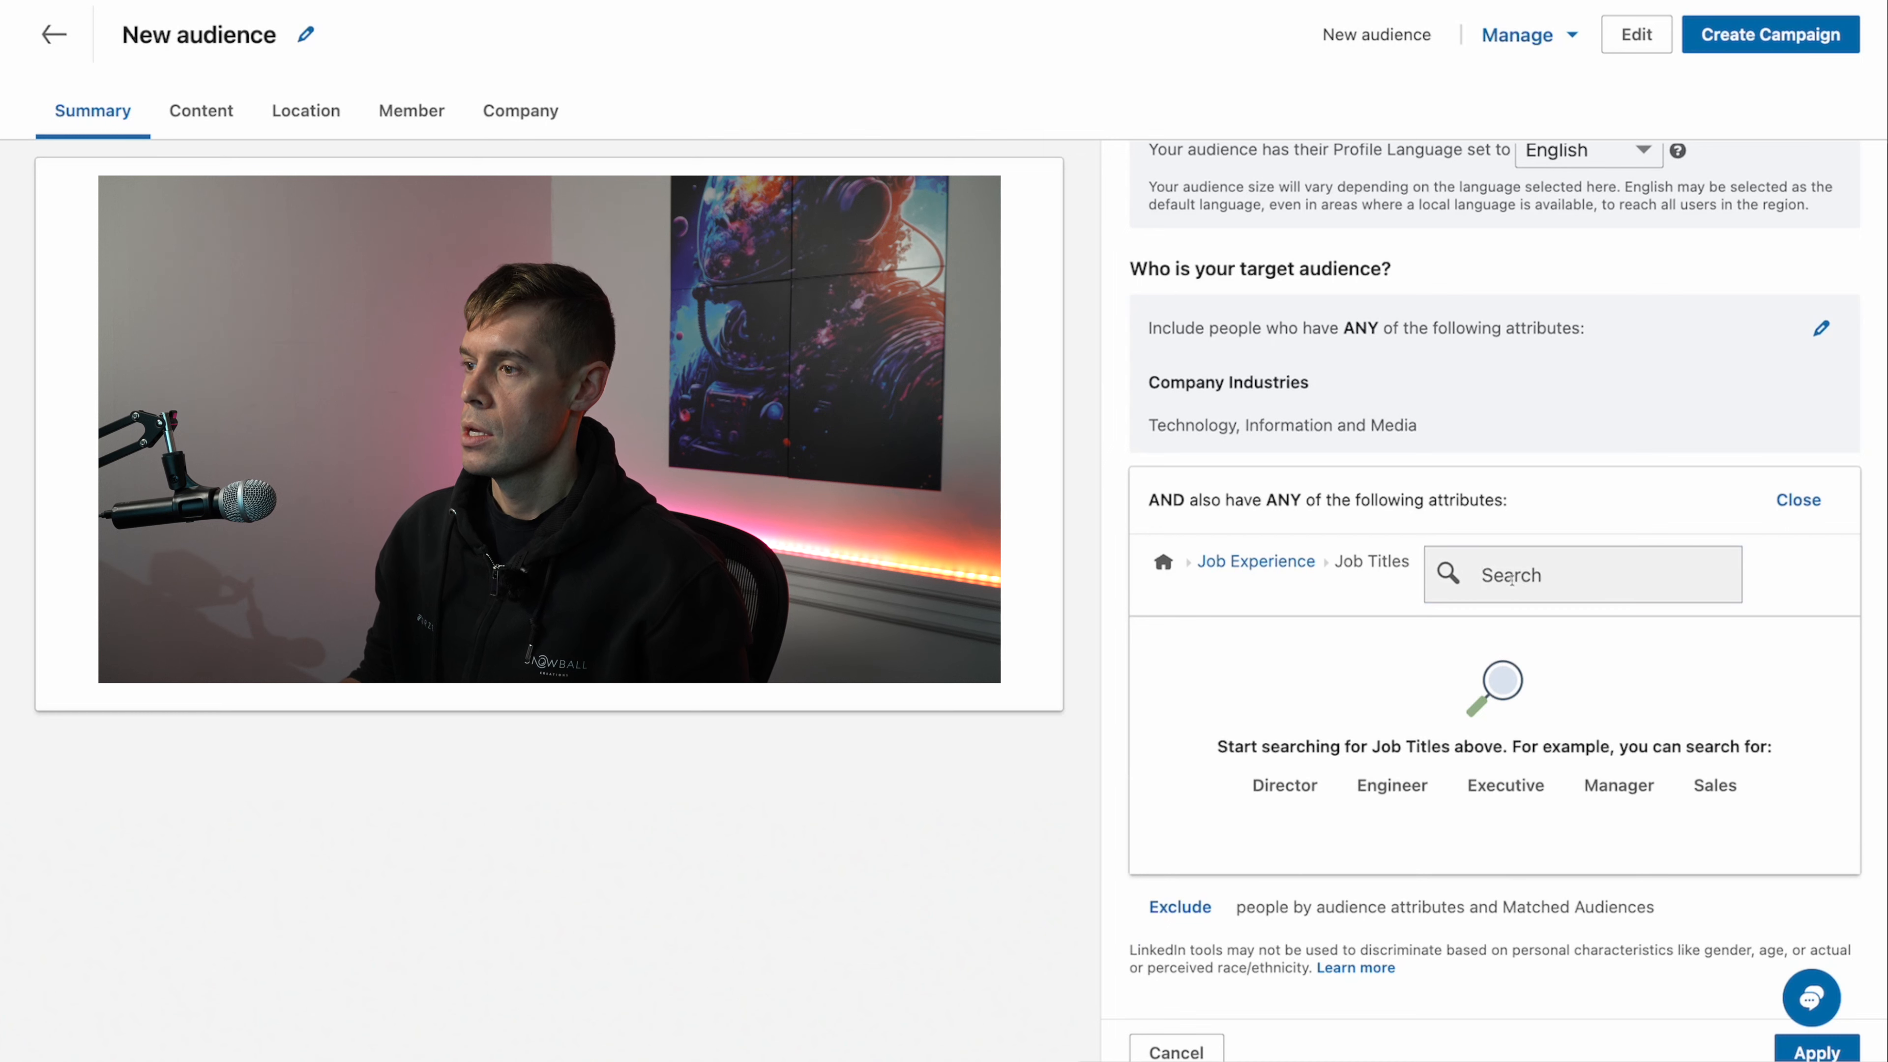
Step: Search the job titles for "owner" and include Owner and Co-Owner in the second condition
left_click(1534, 576)
type("business")
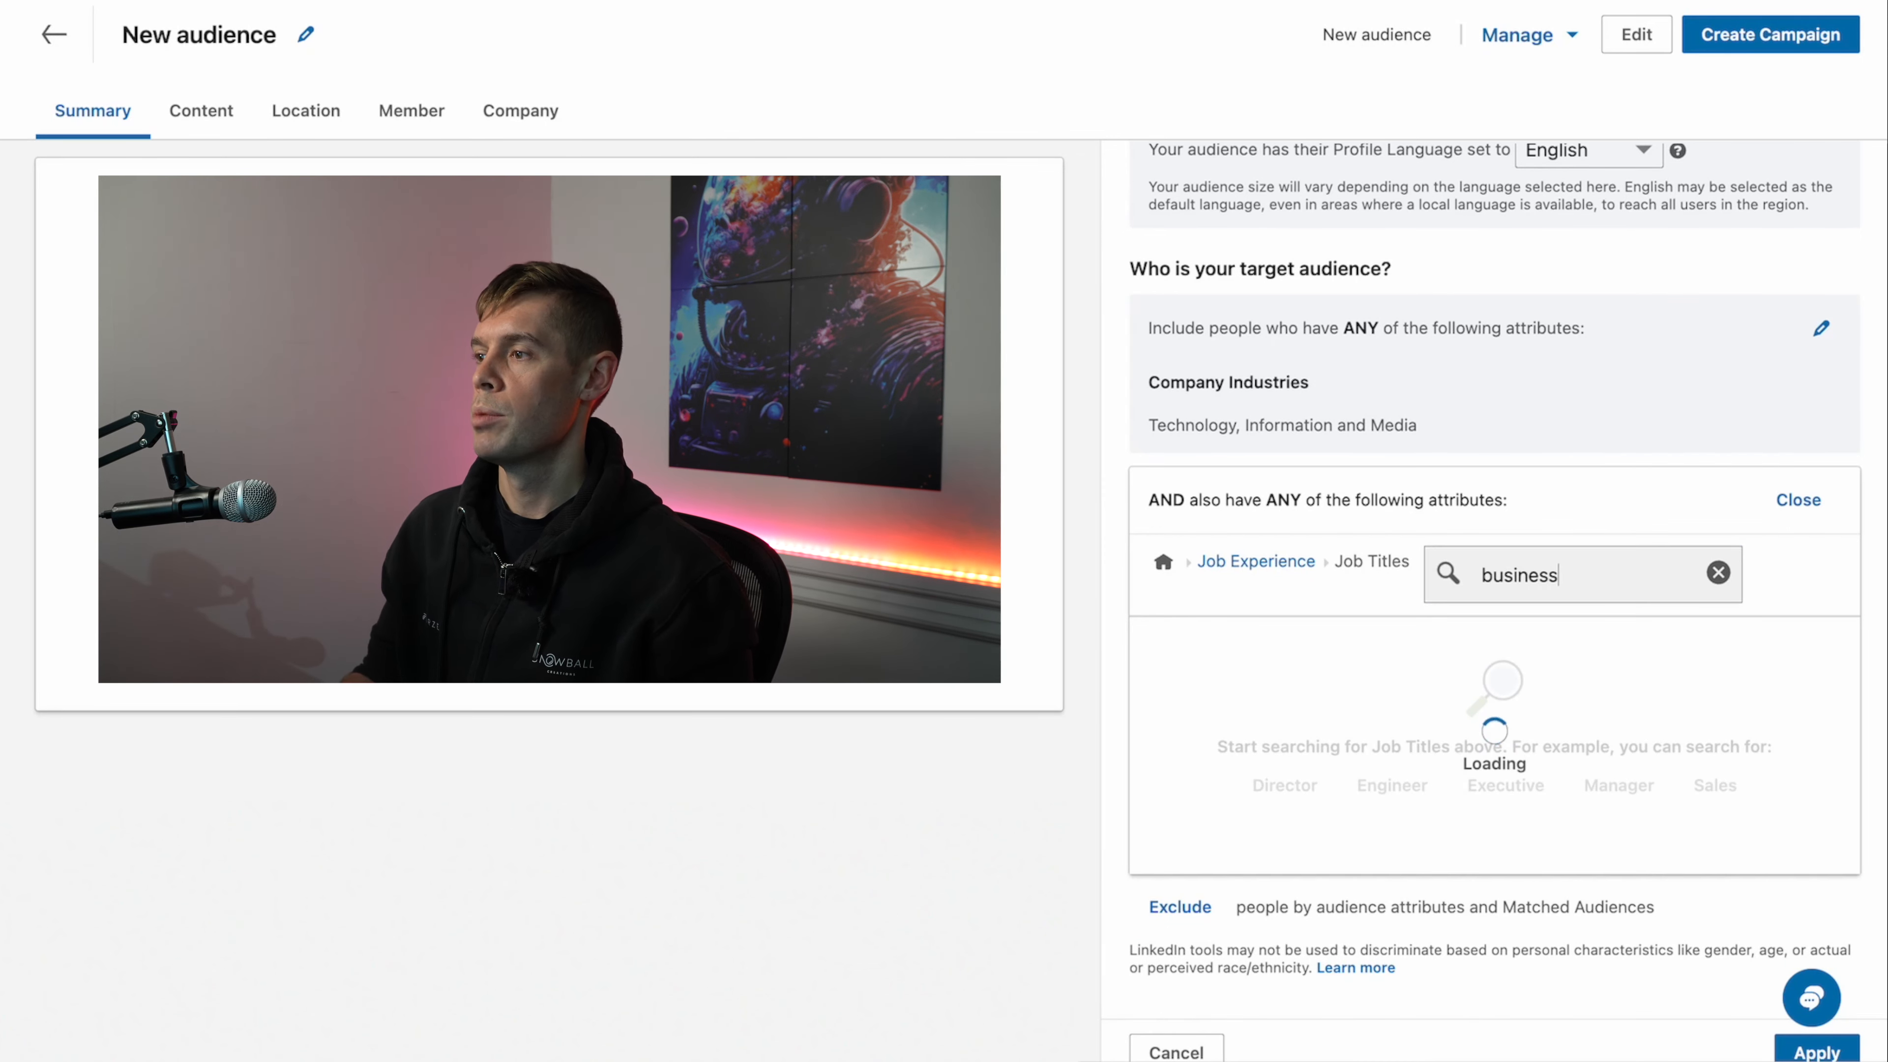
key("ctrl+a")
type("owner")
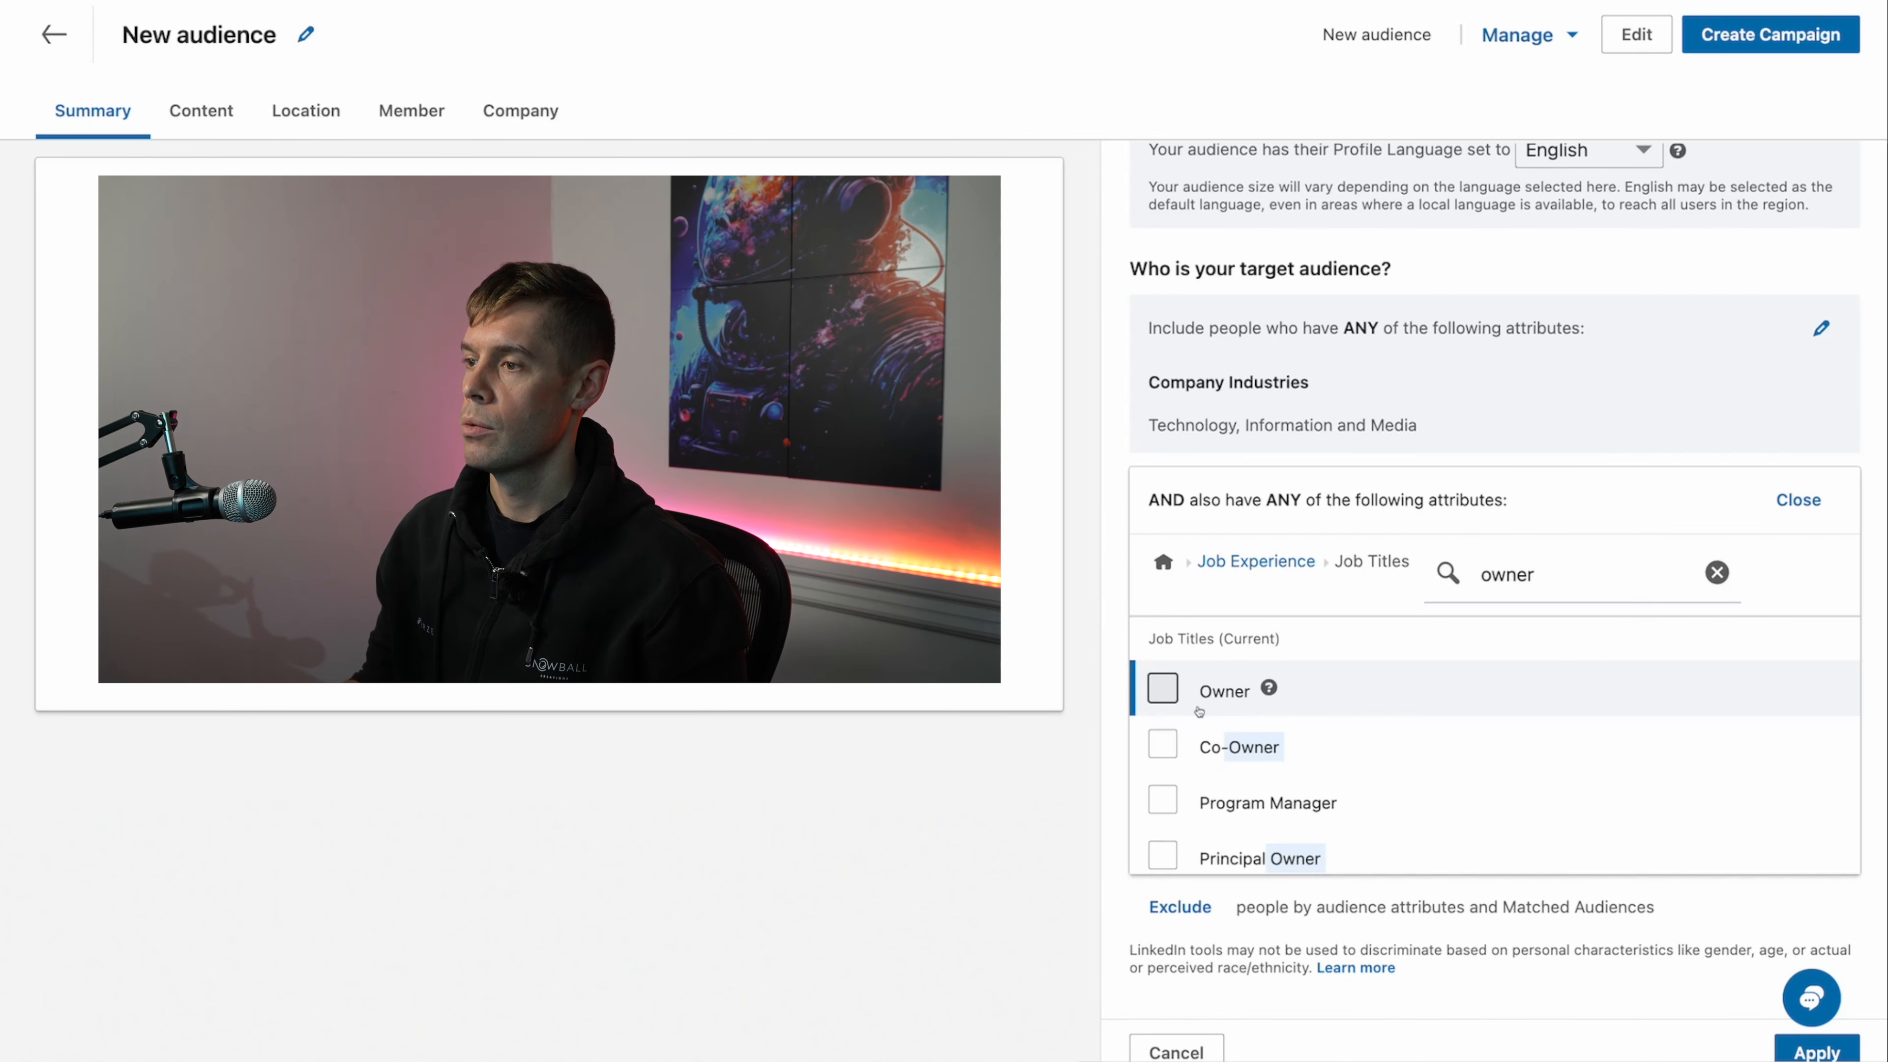
left_click(1162, 689)
left_click(1162, 892)
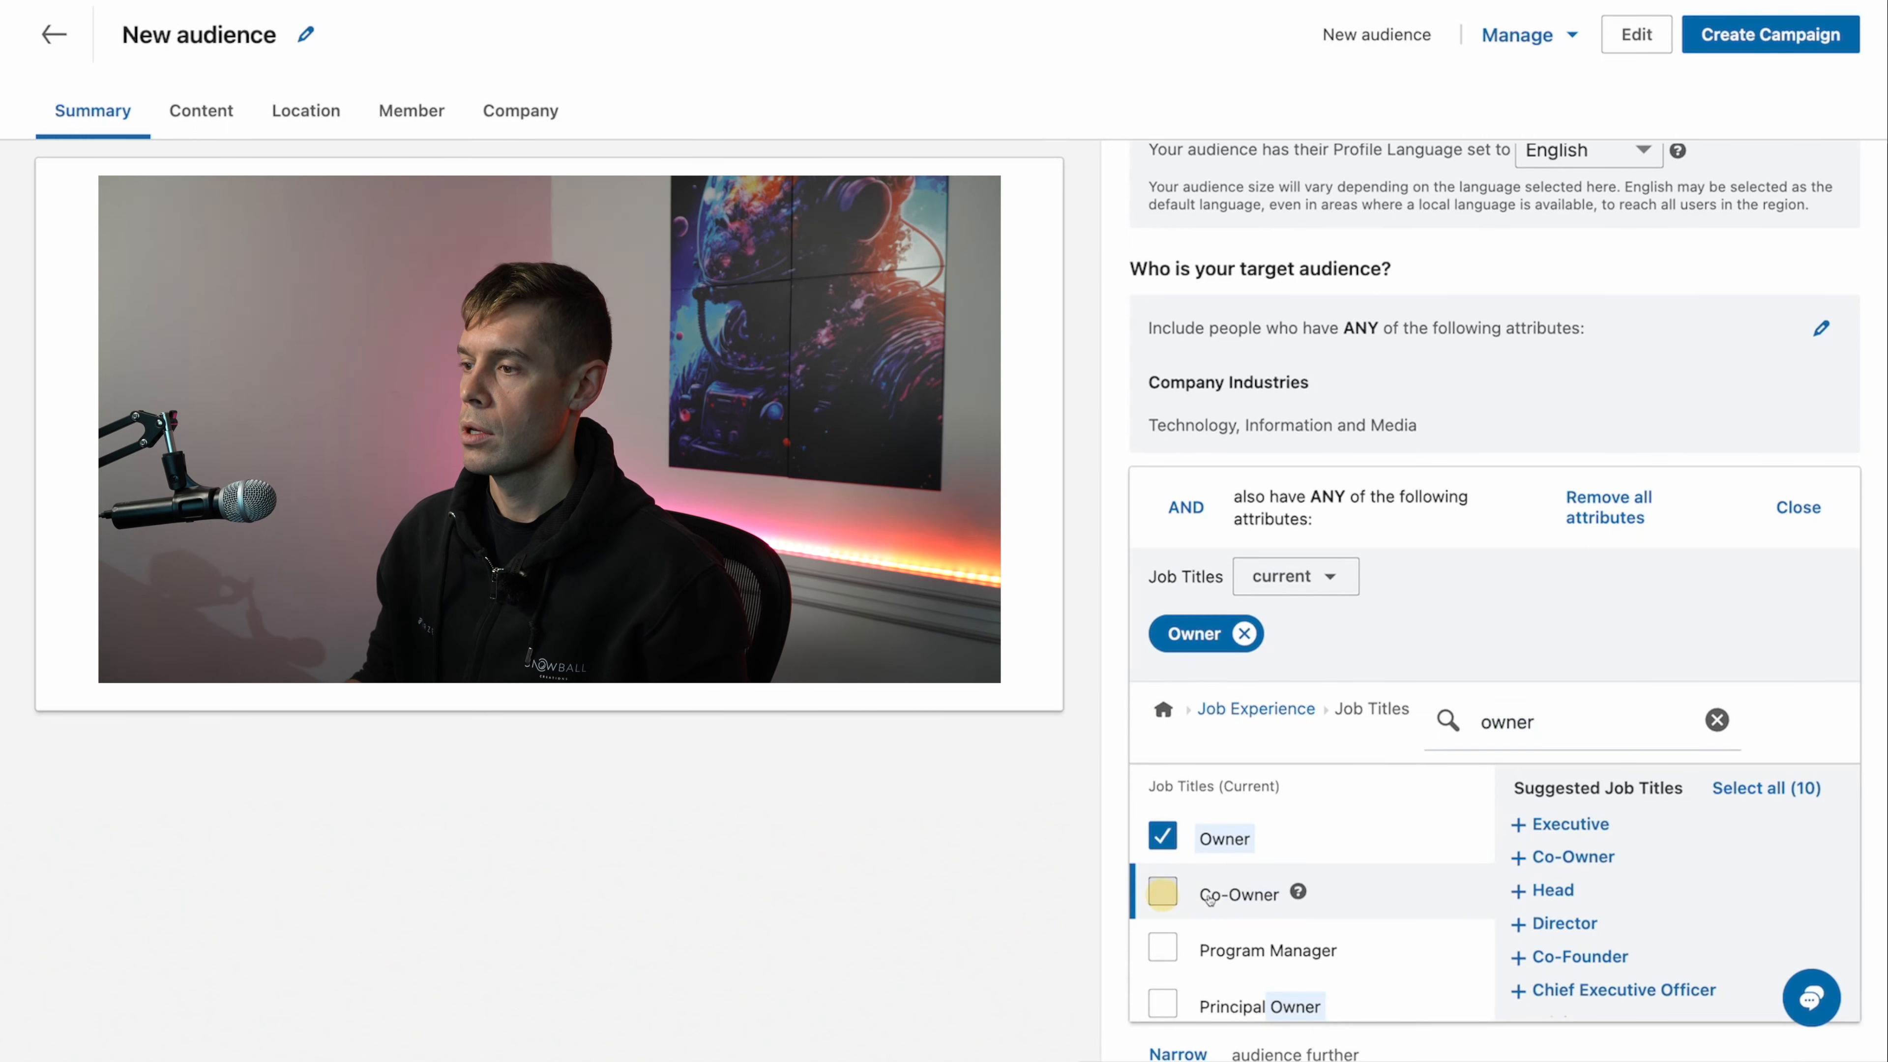
Step: Search the job titles for "ceo" and include Chief Executive Officer
left_click(1531, 721)
type("ceo")
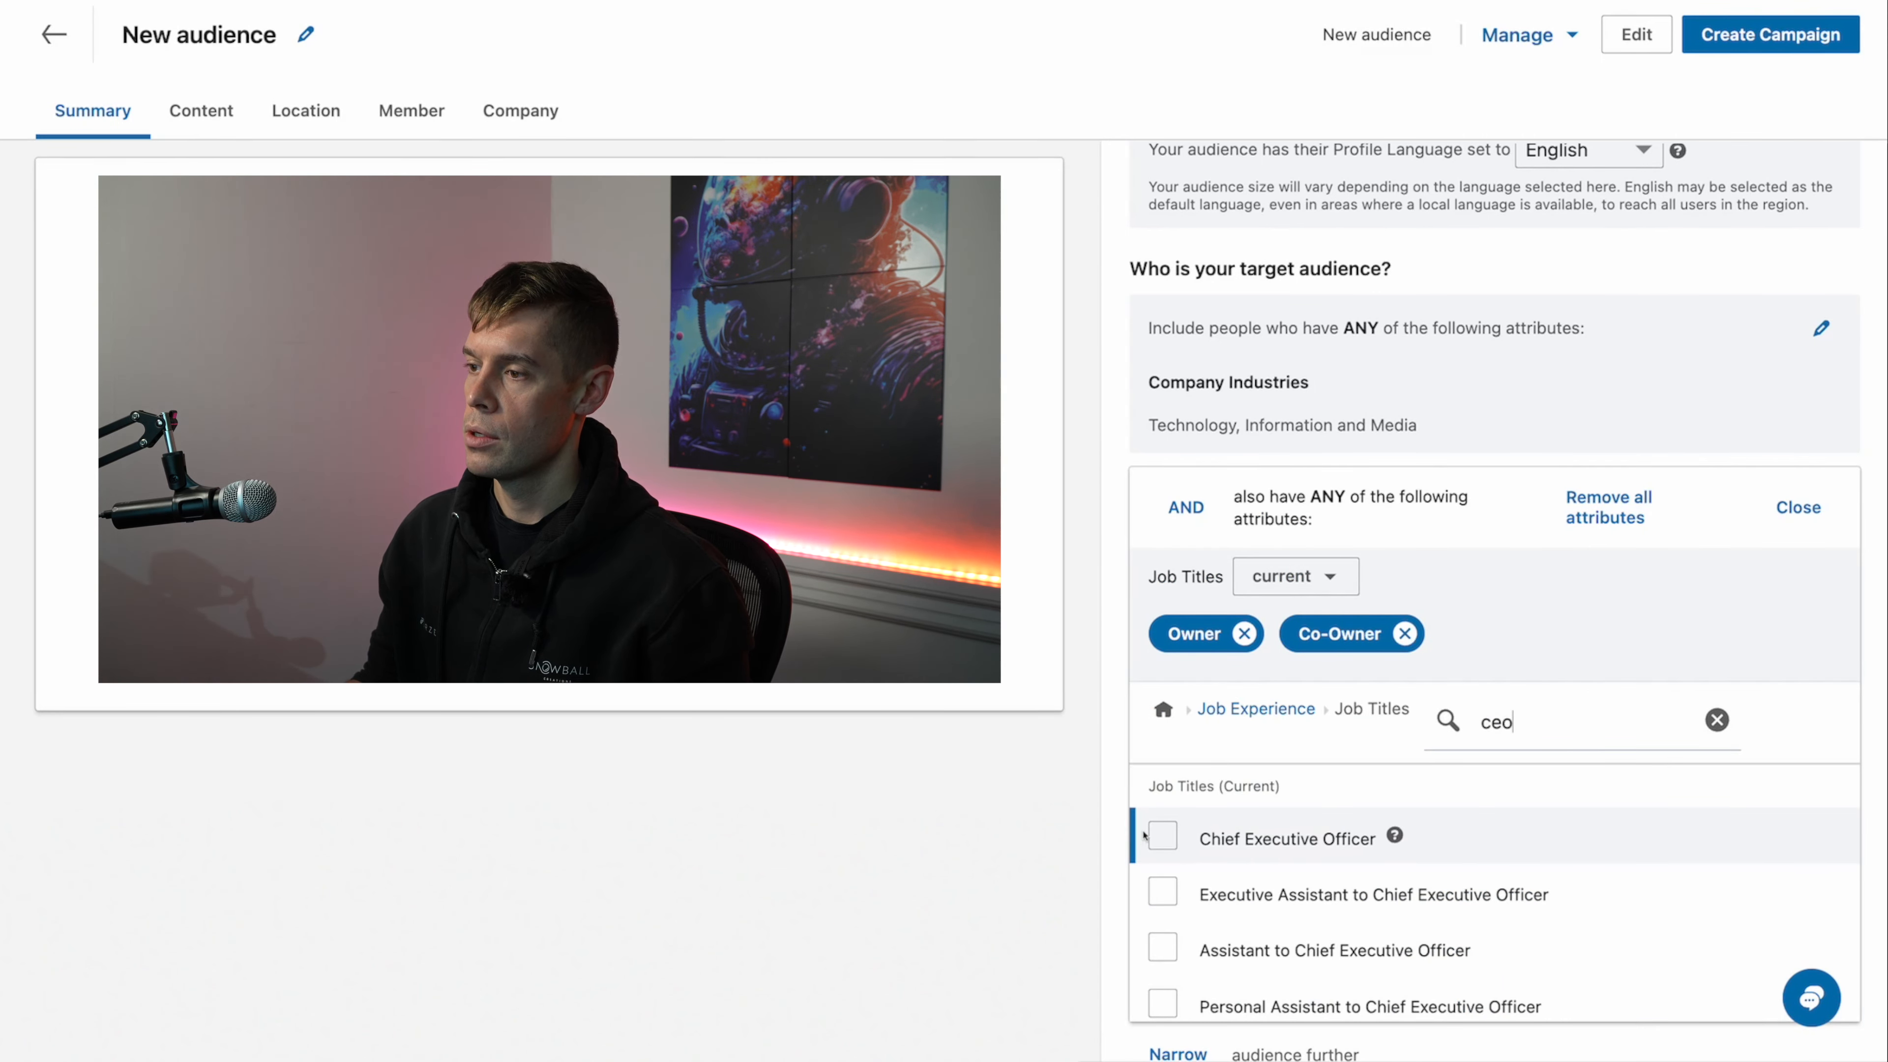
left_click(1161, 836)
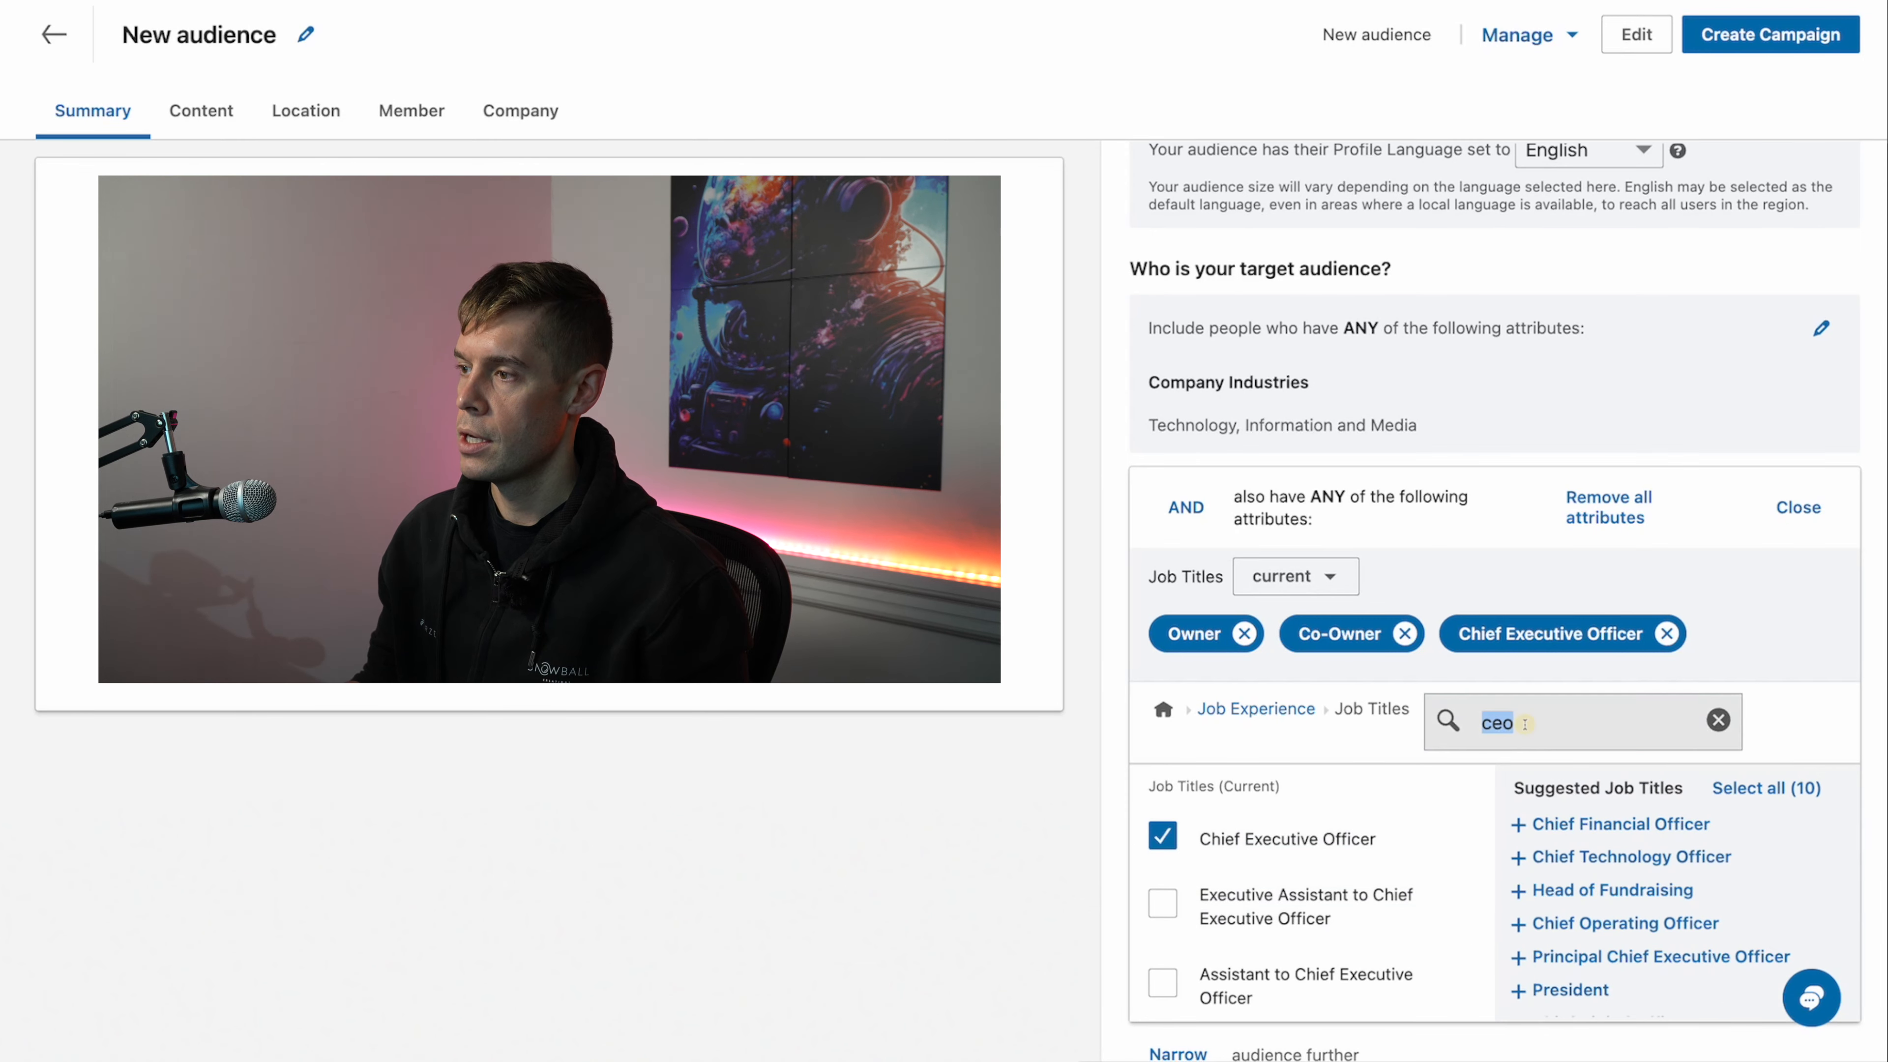
Step: Search the job titles for "founder", include Founder and Co-Founder in the second condition, and clear the search
type("fo")
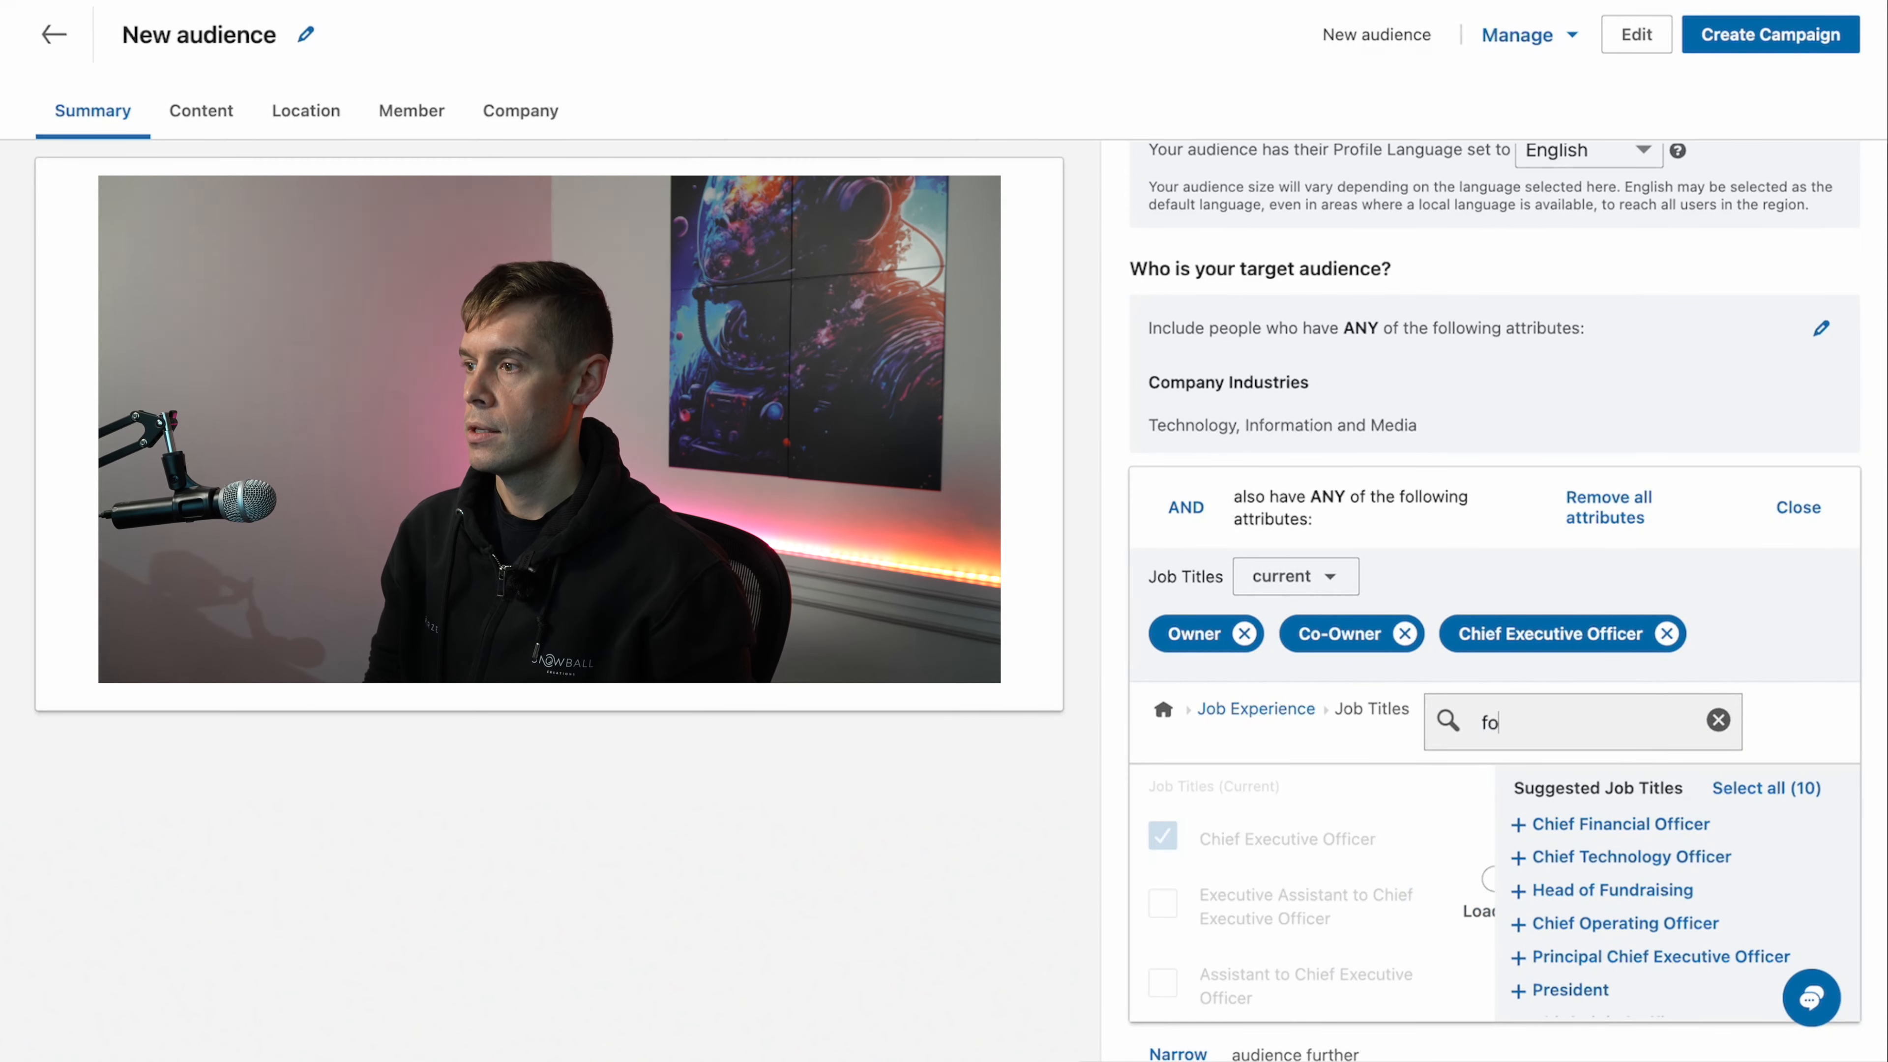
type("under")
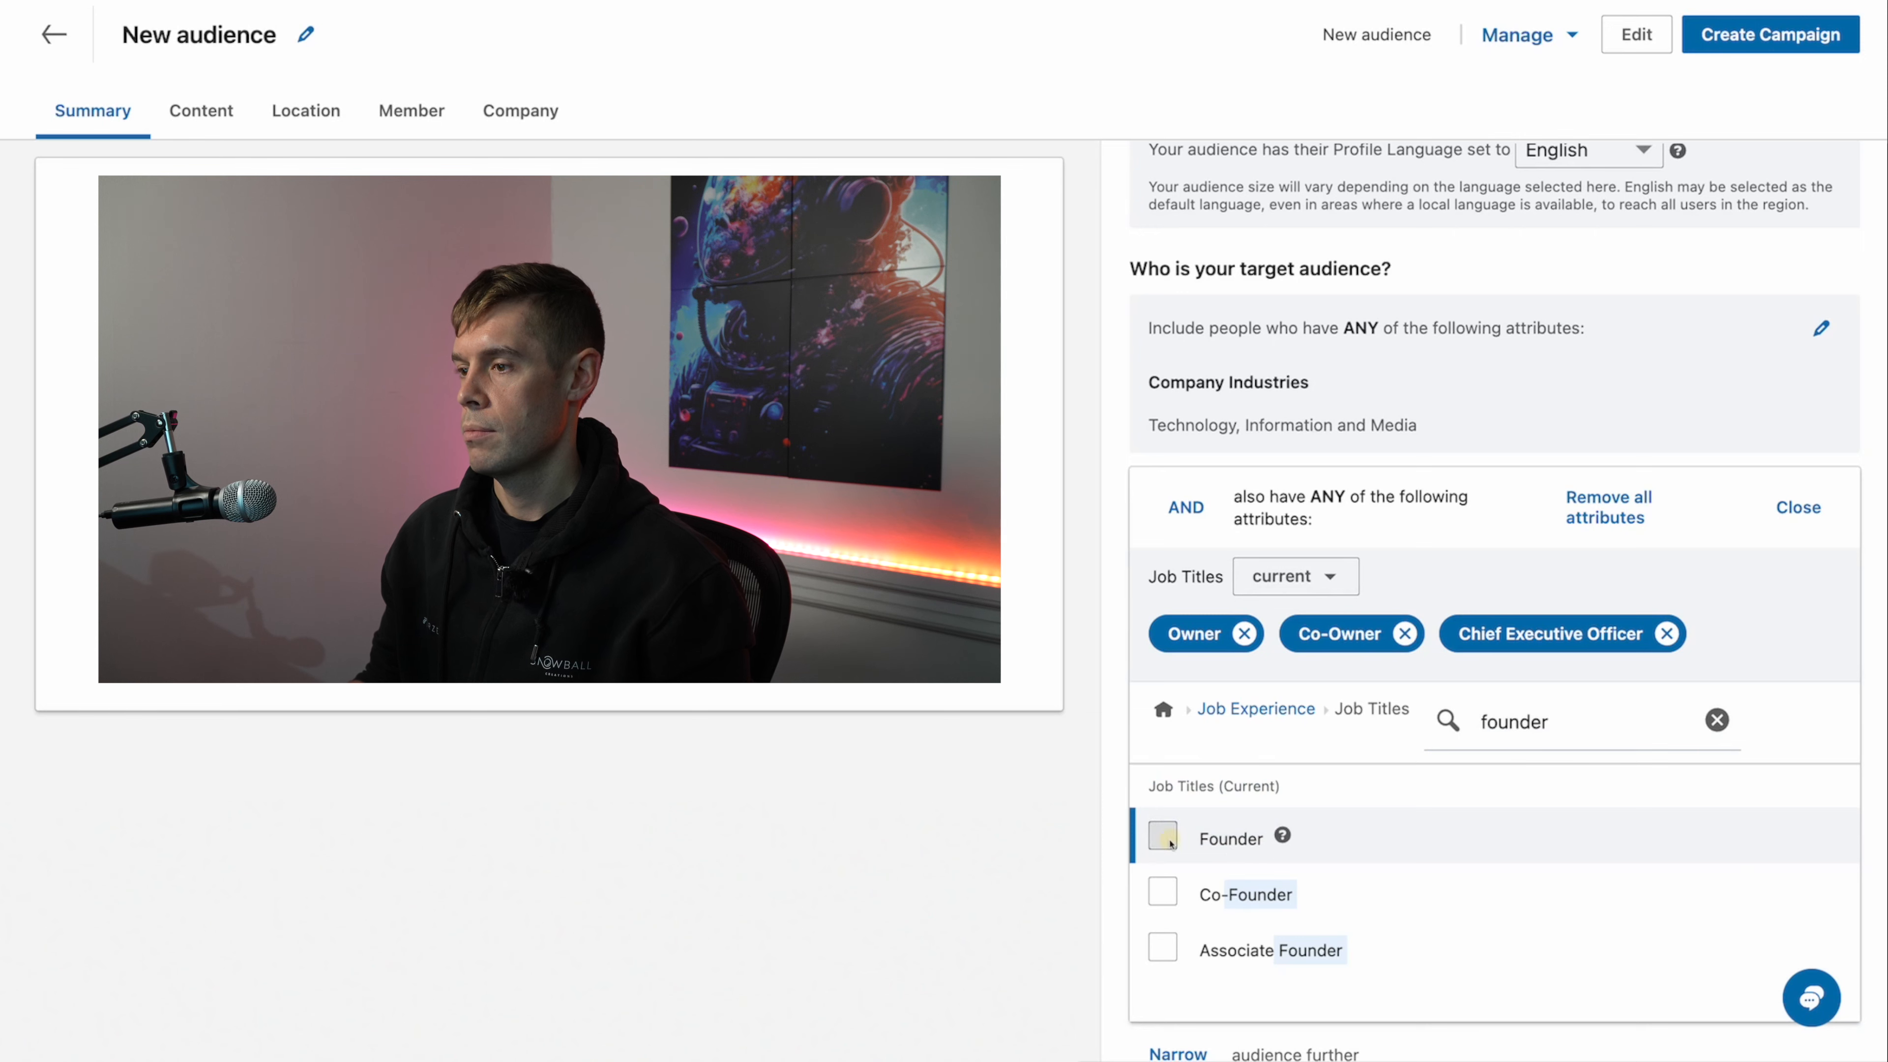
left_click(1163, 837)
left_click(1164, 891)
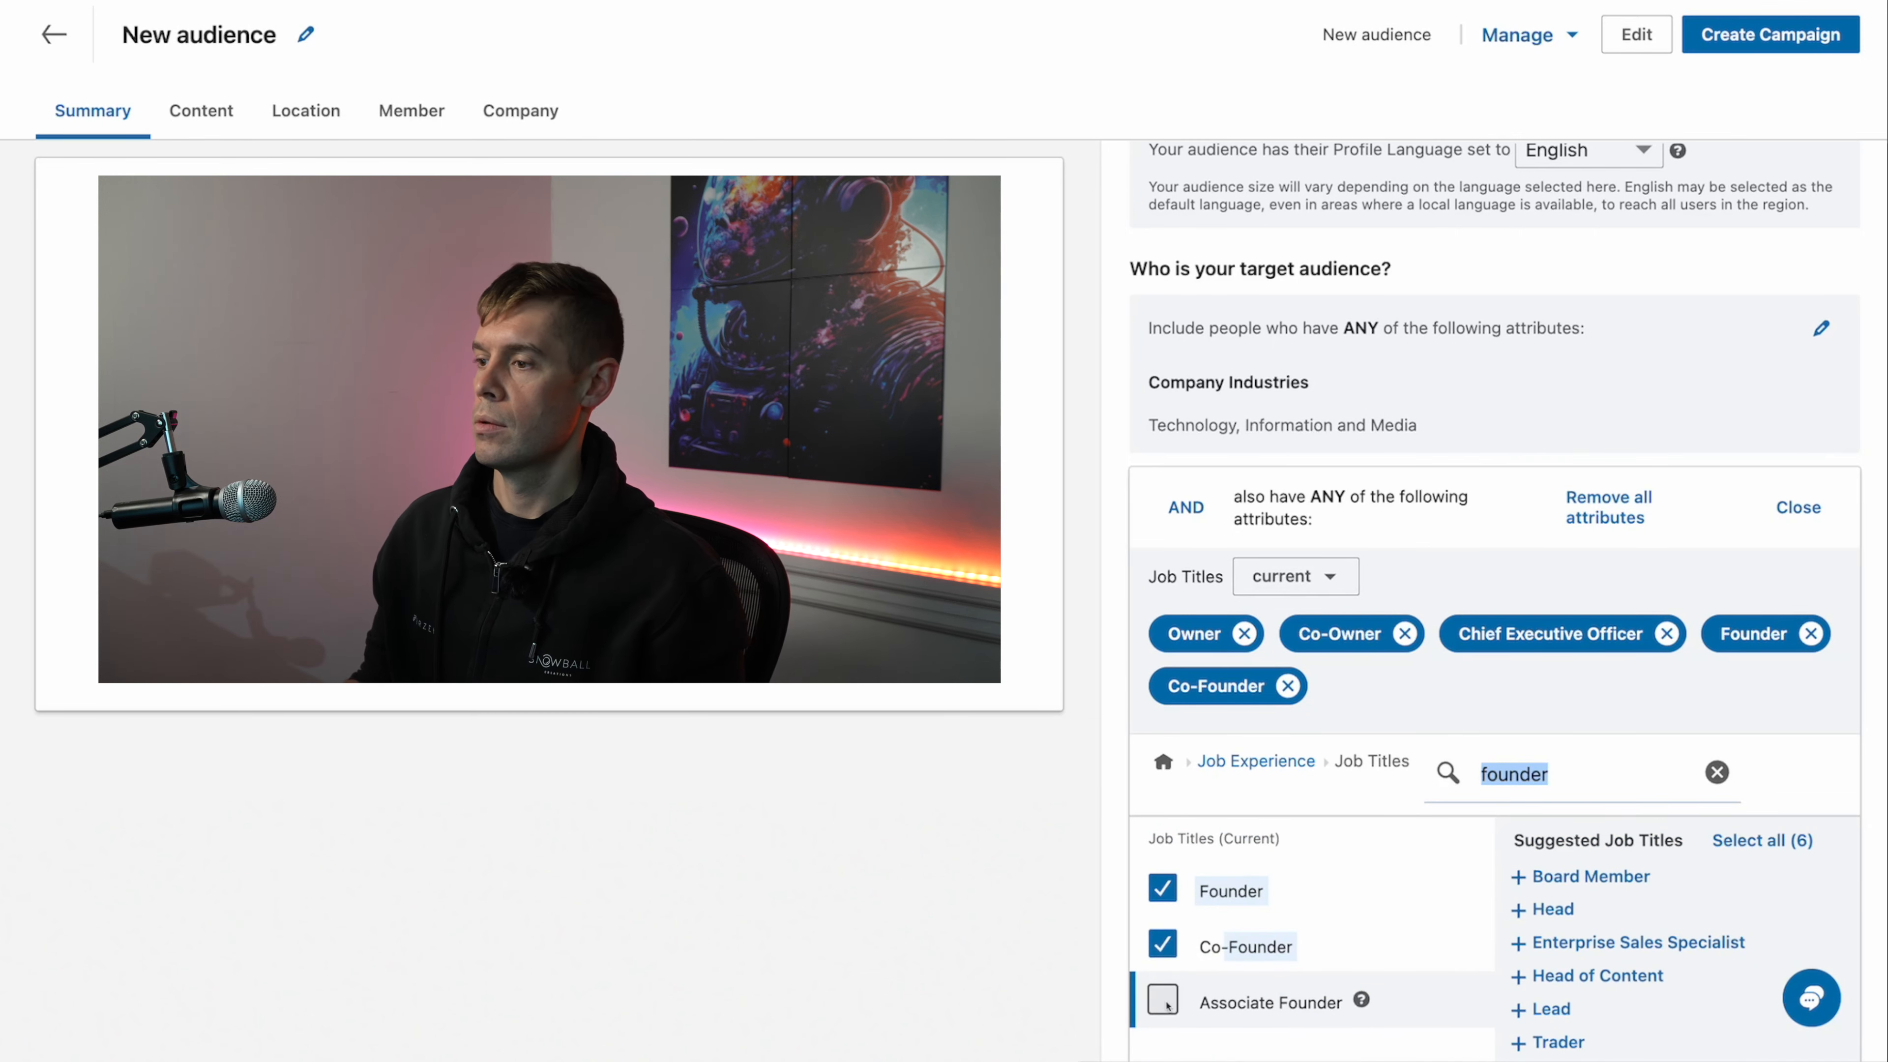
scroll(1466, 636, "up", 6)
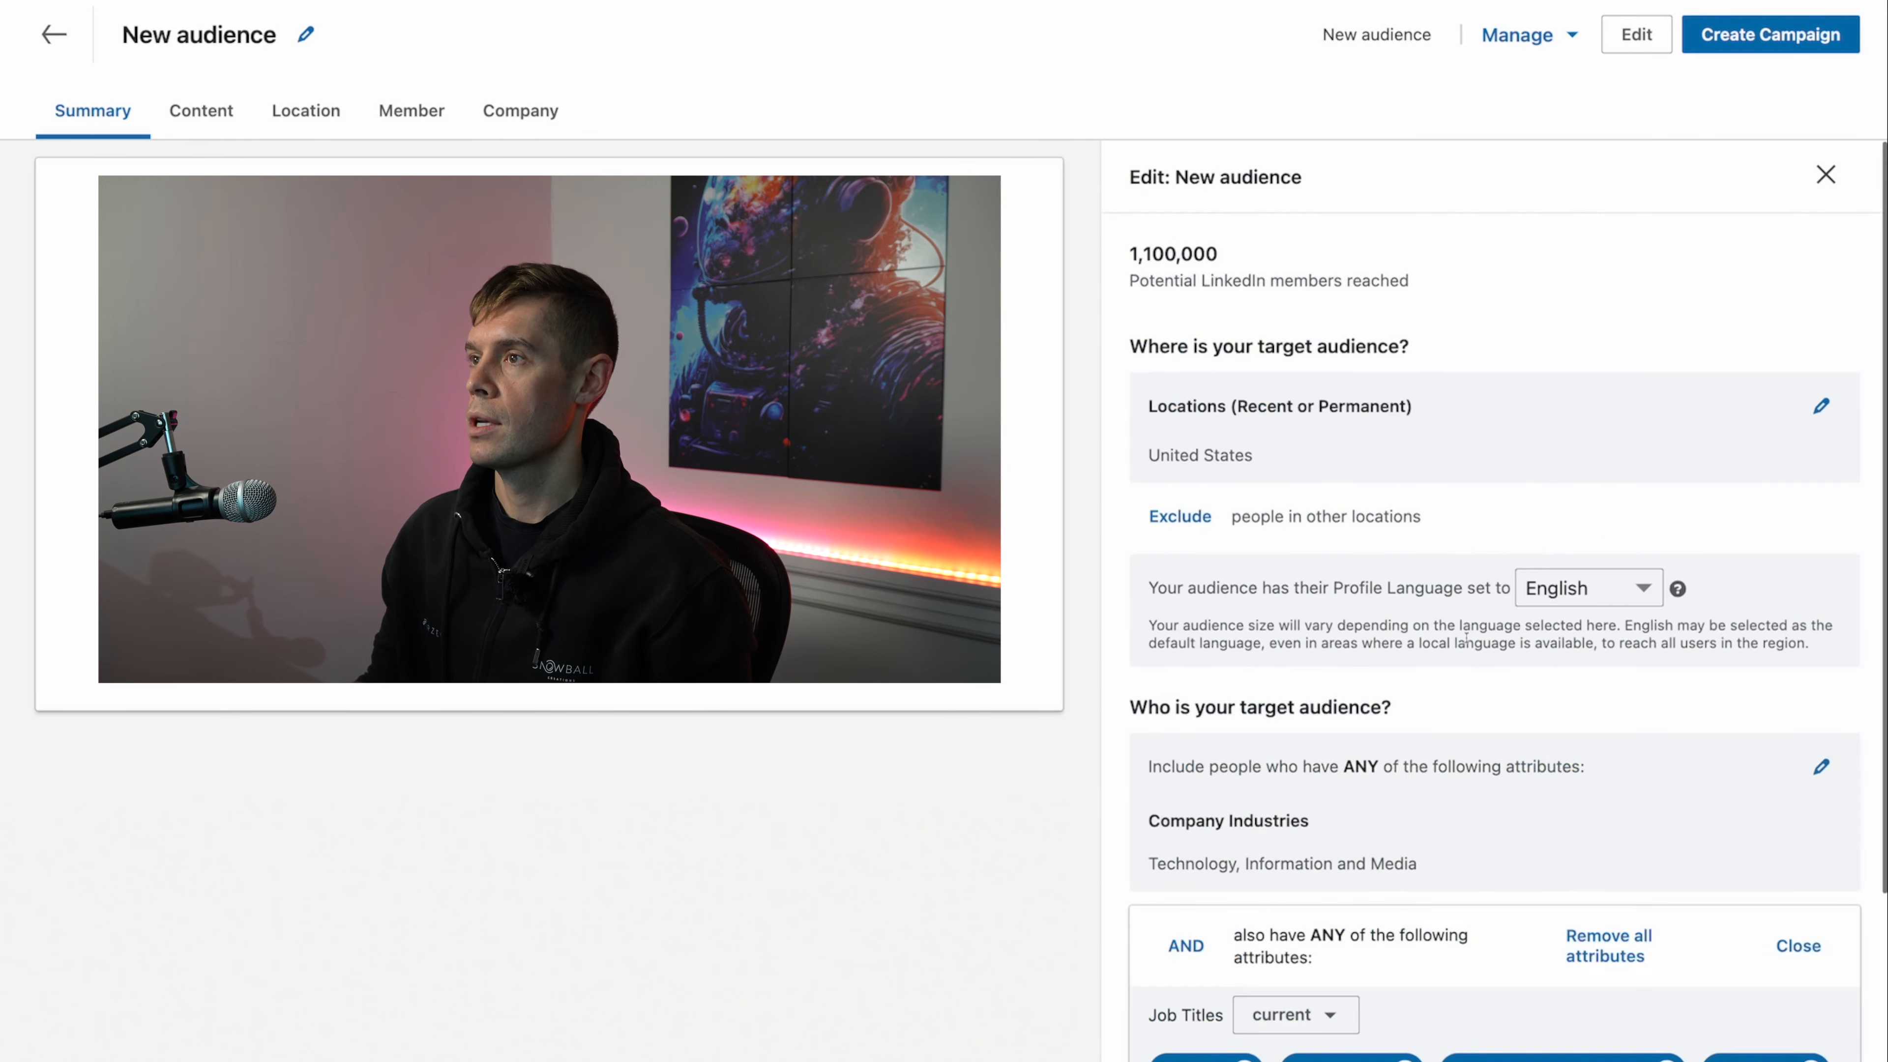
scroll(1207, 312, "down", 10)
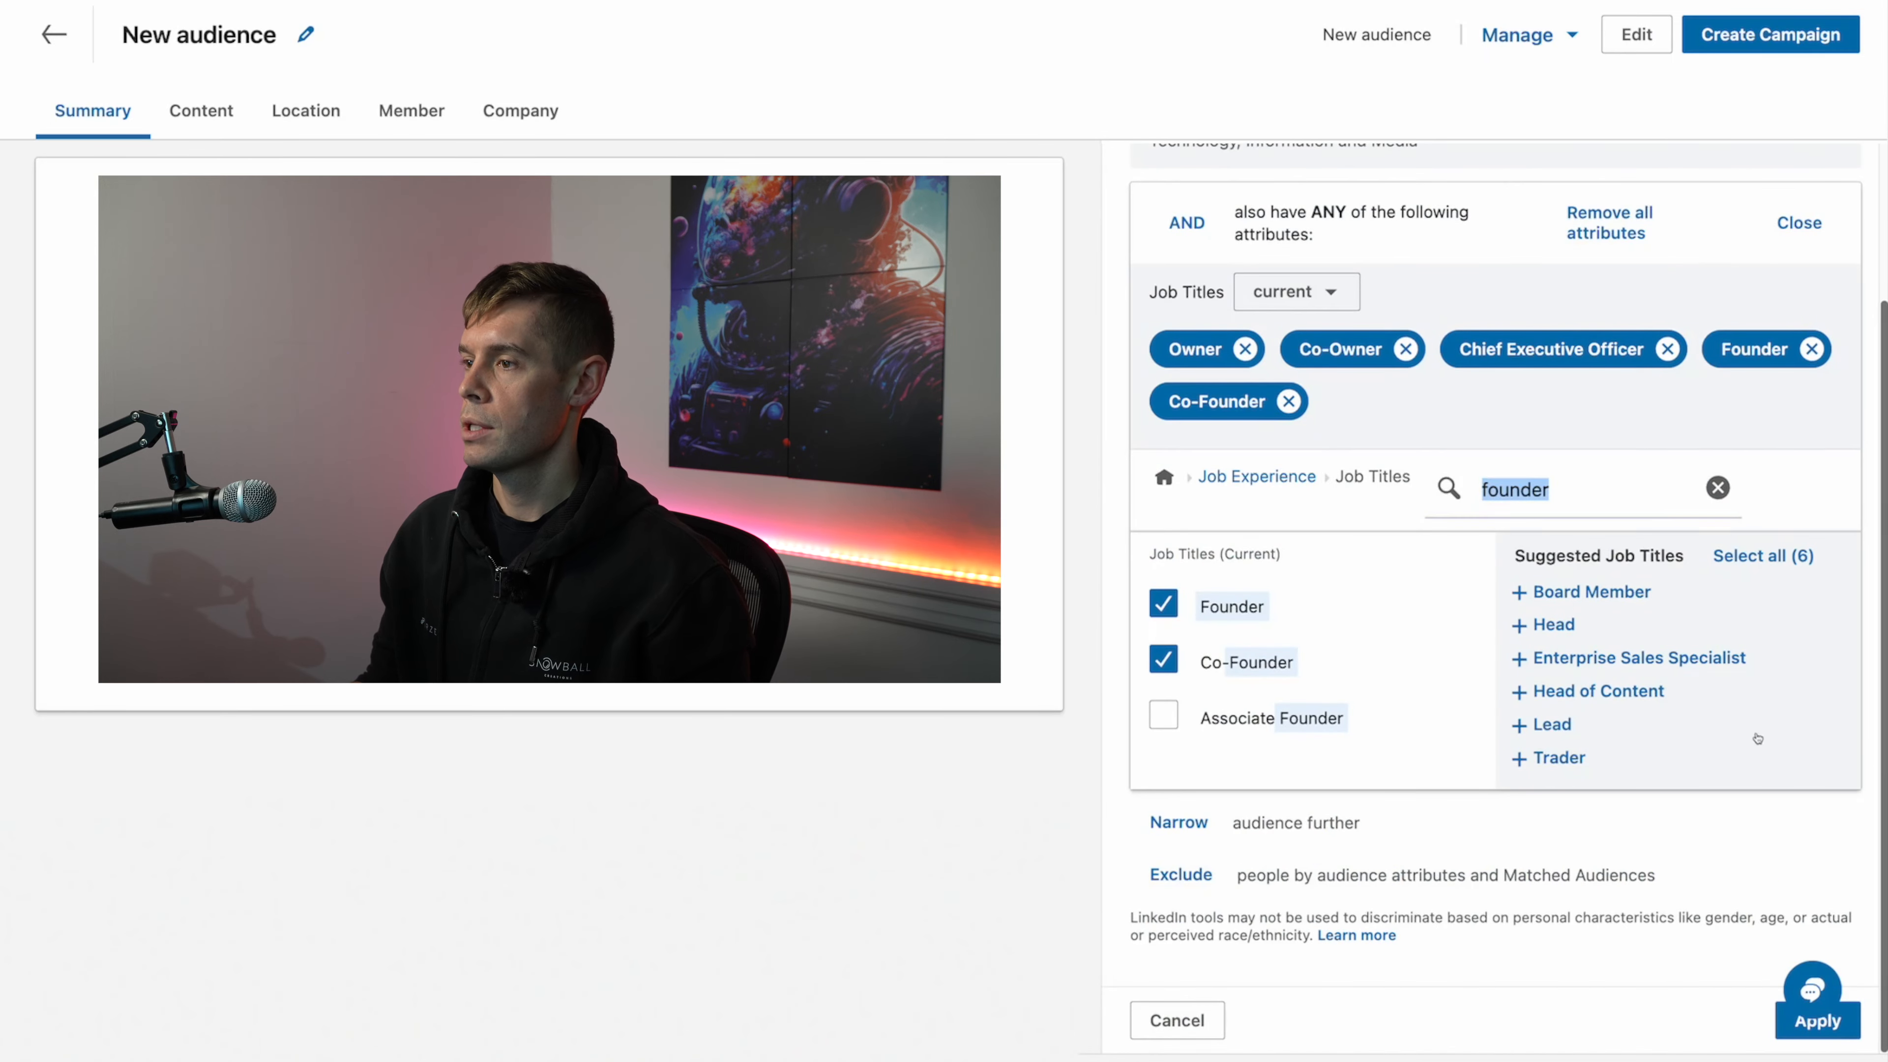
left_click(1718, 487)
scroll(1561, 610, "up", 3)
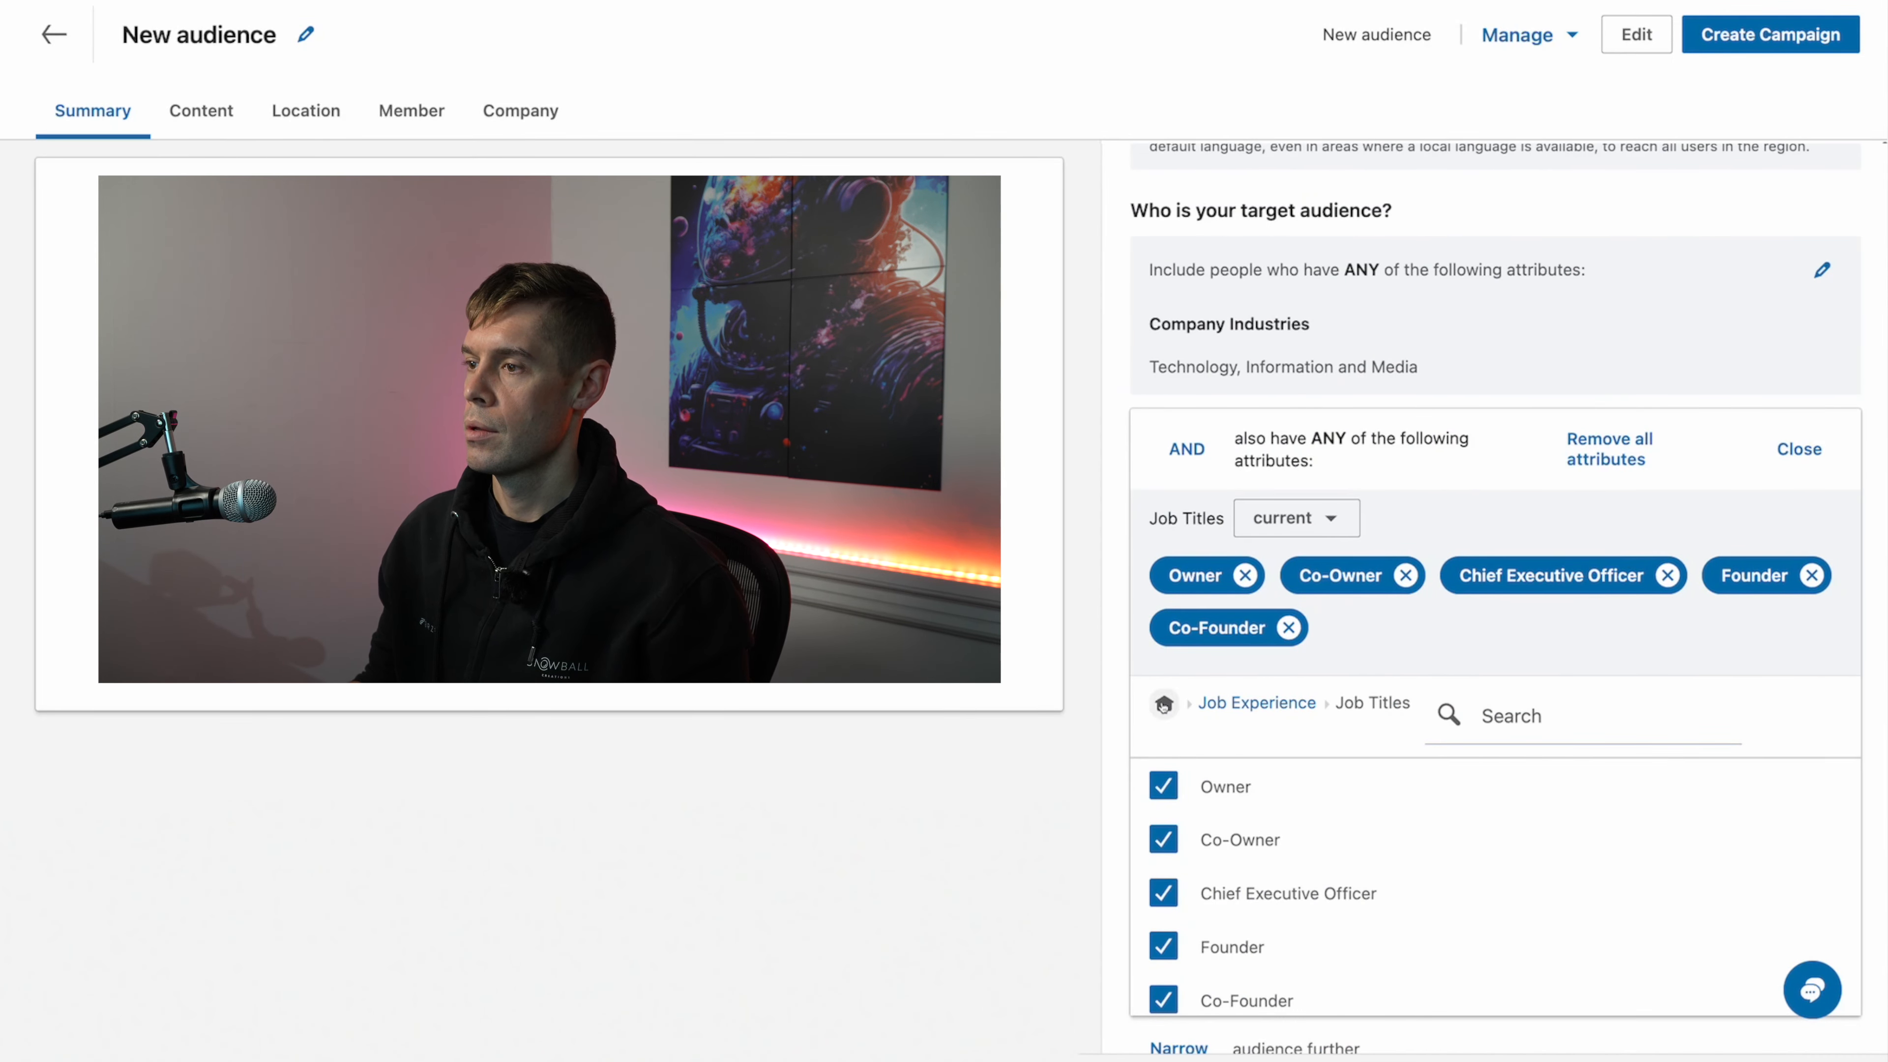
Step: Add a third narrowing condition to the audience, based on the Company Size attribute
left_click(1163, 705)
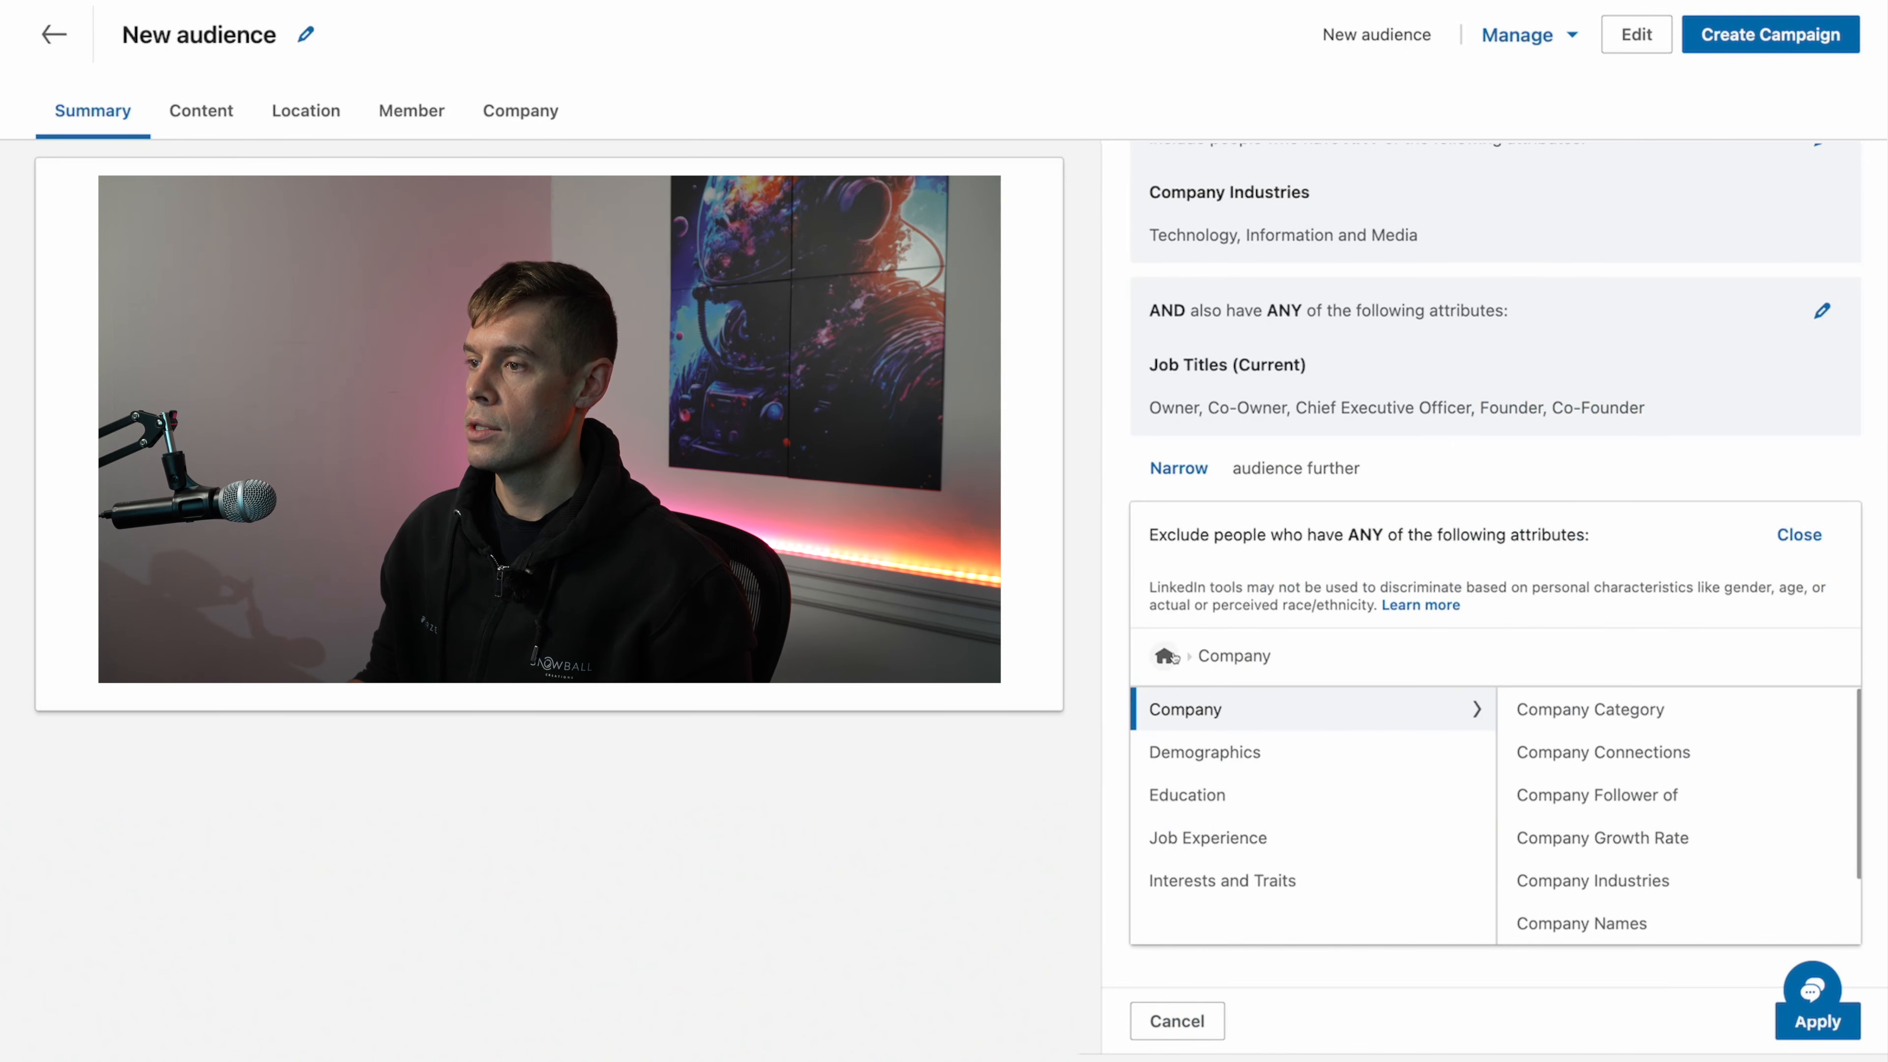
left_click(1169, 658)
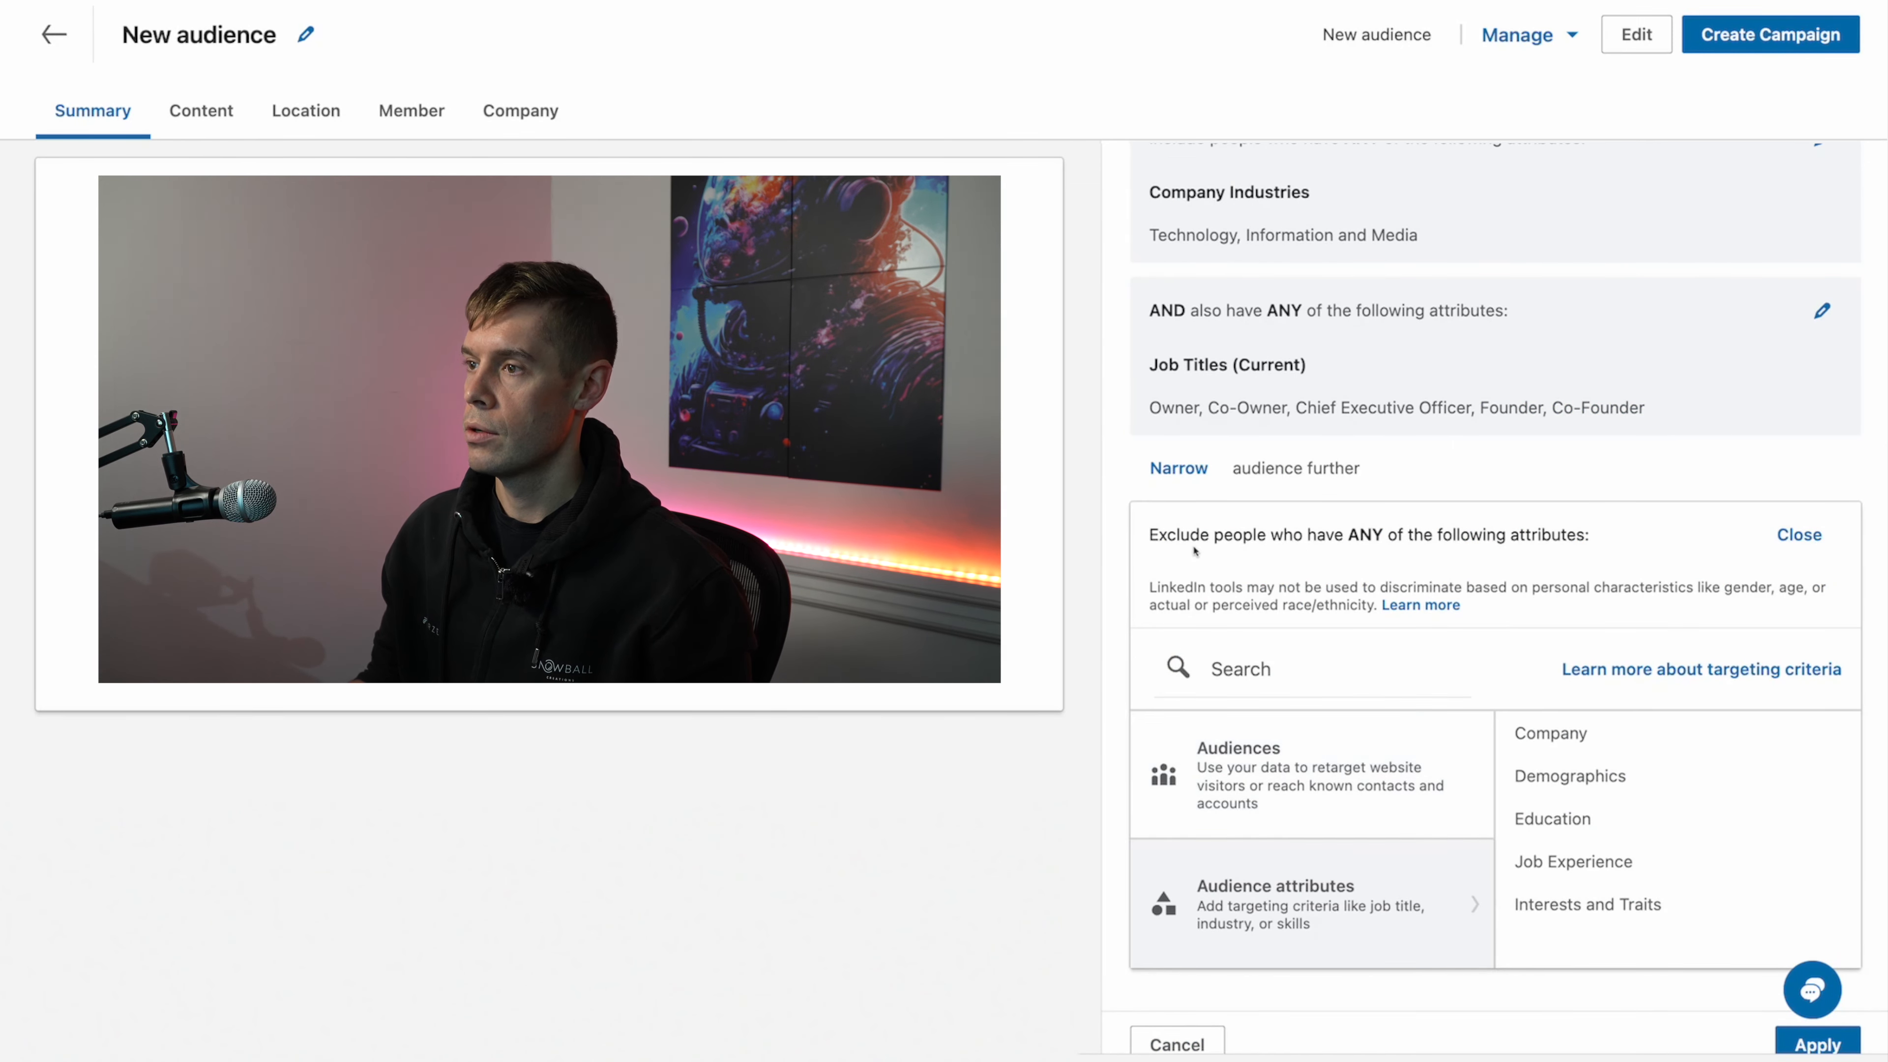
left_click(1179, 468)
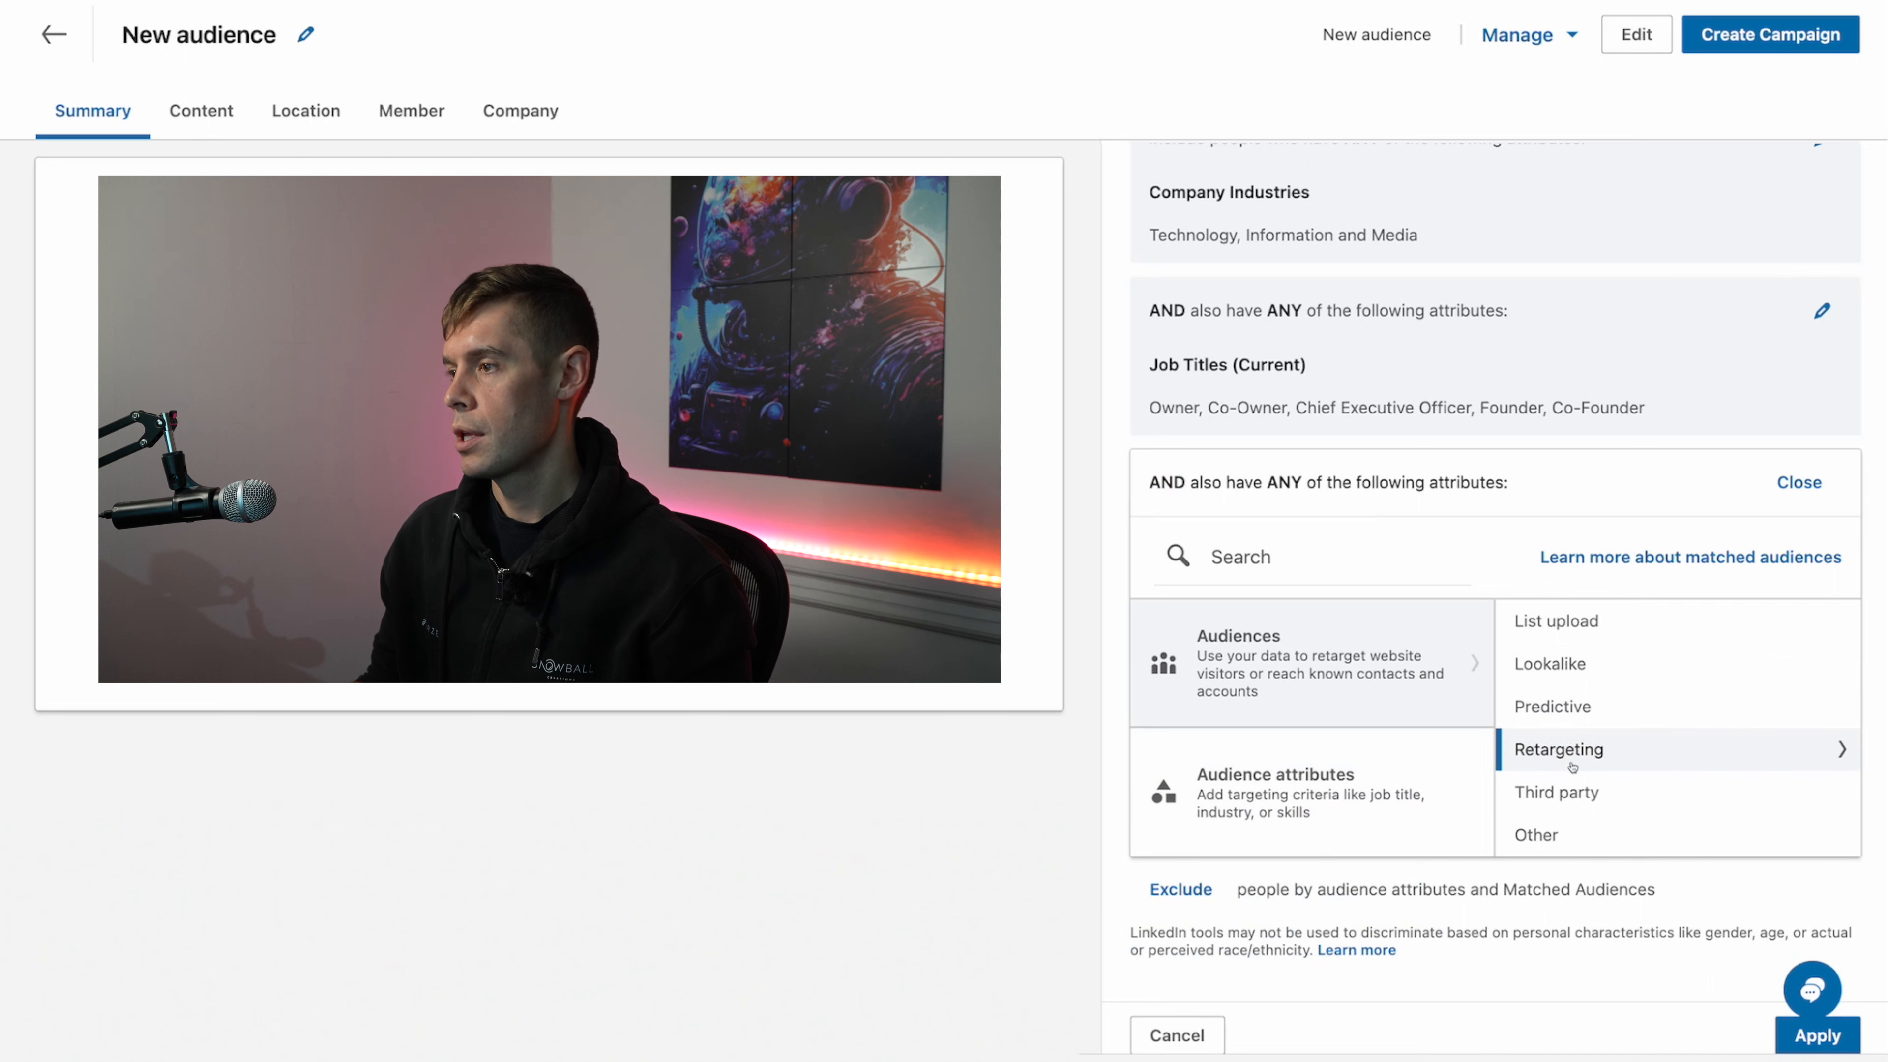
left_click(1310, 796)
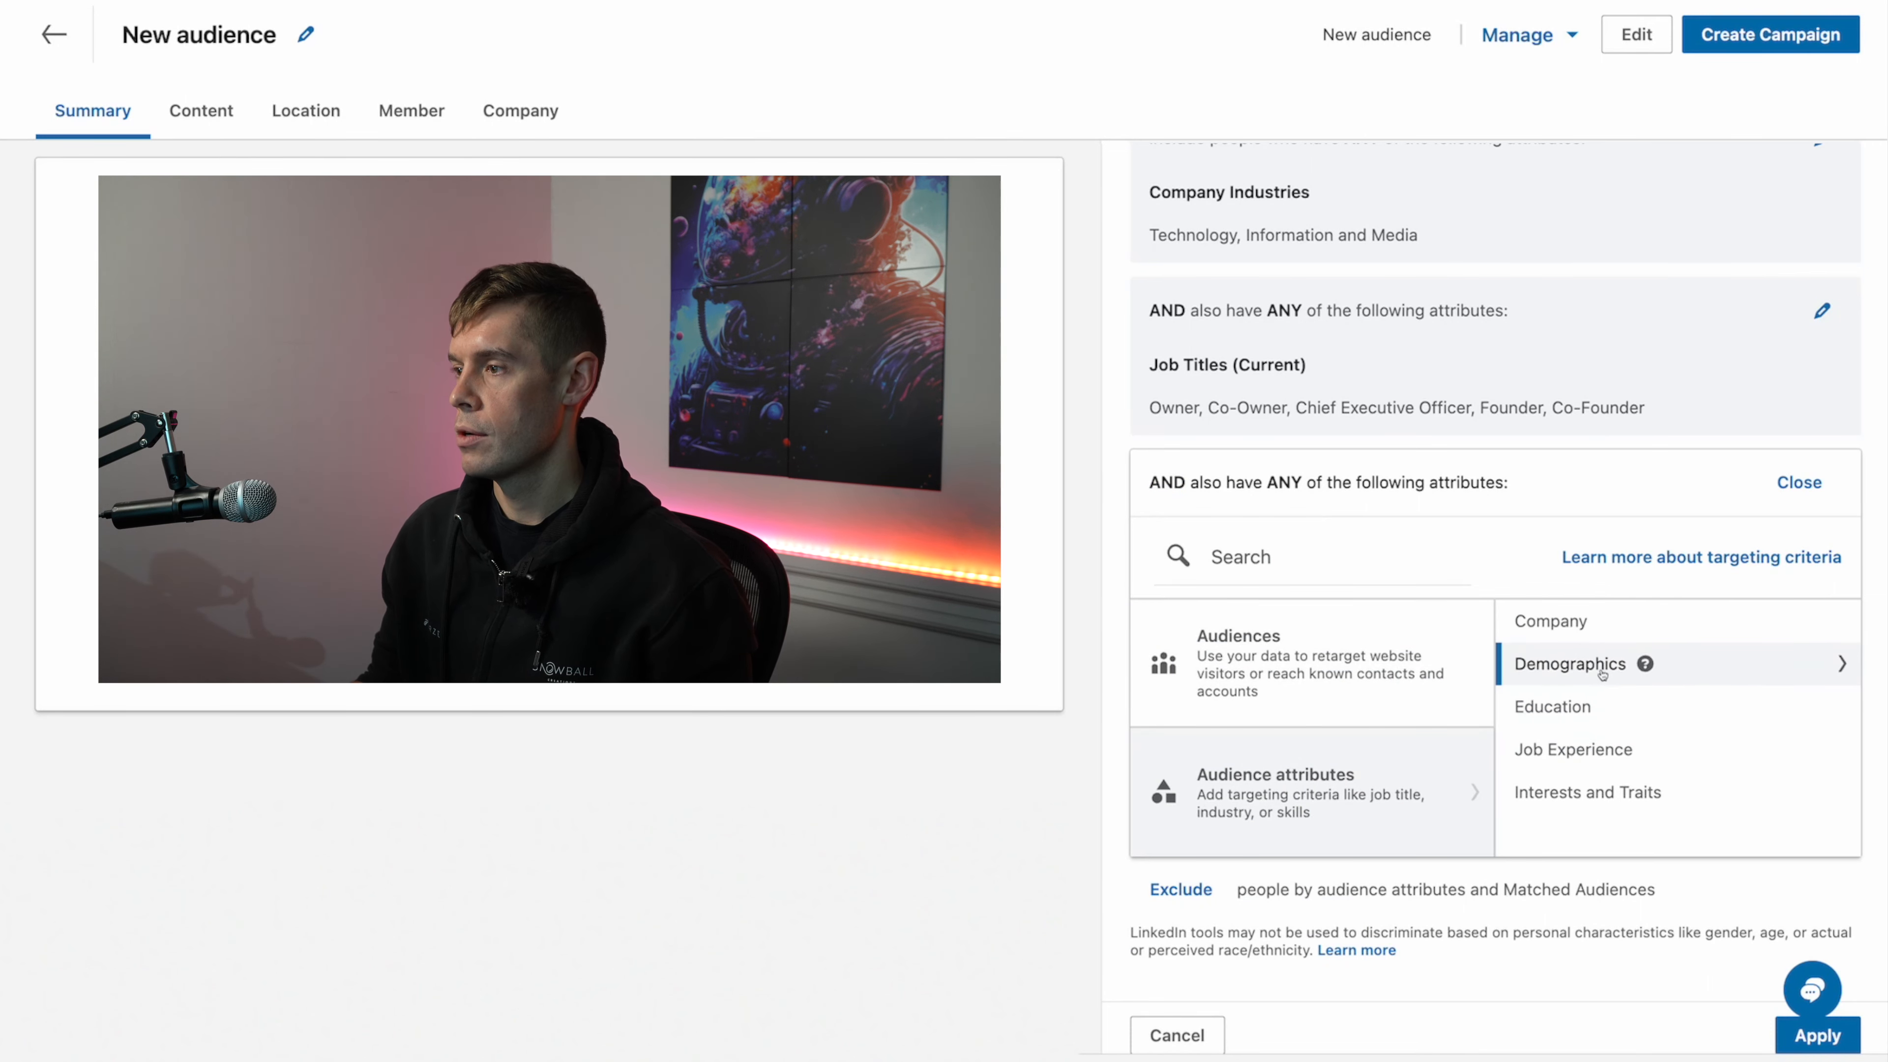
left_click(1572, 631)
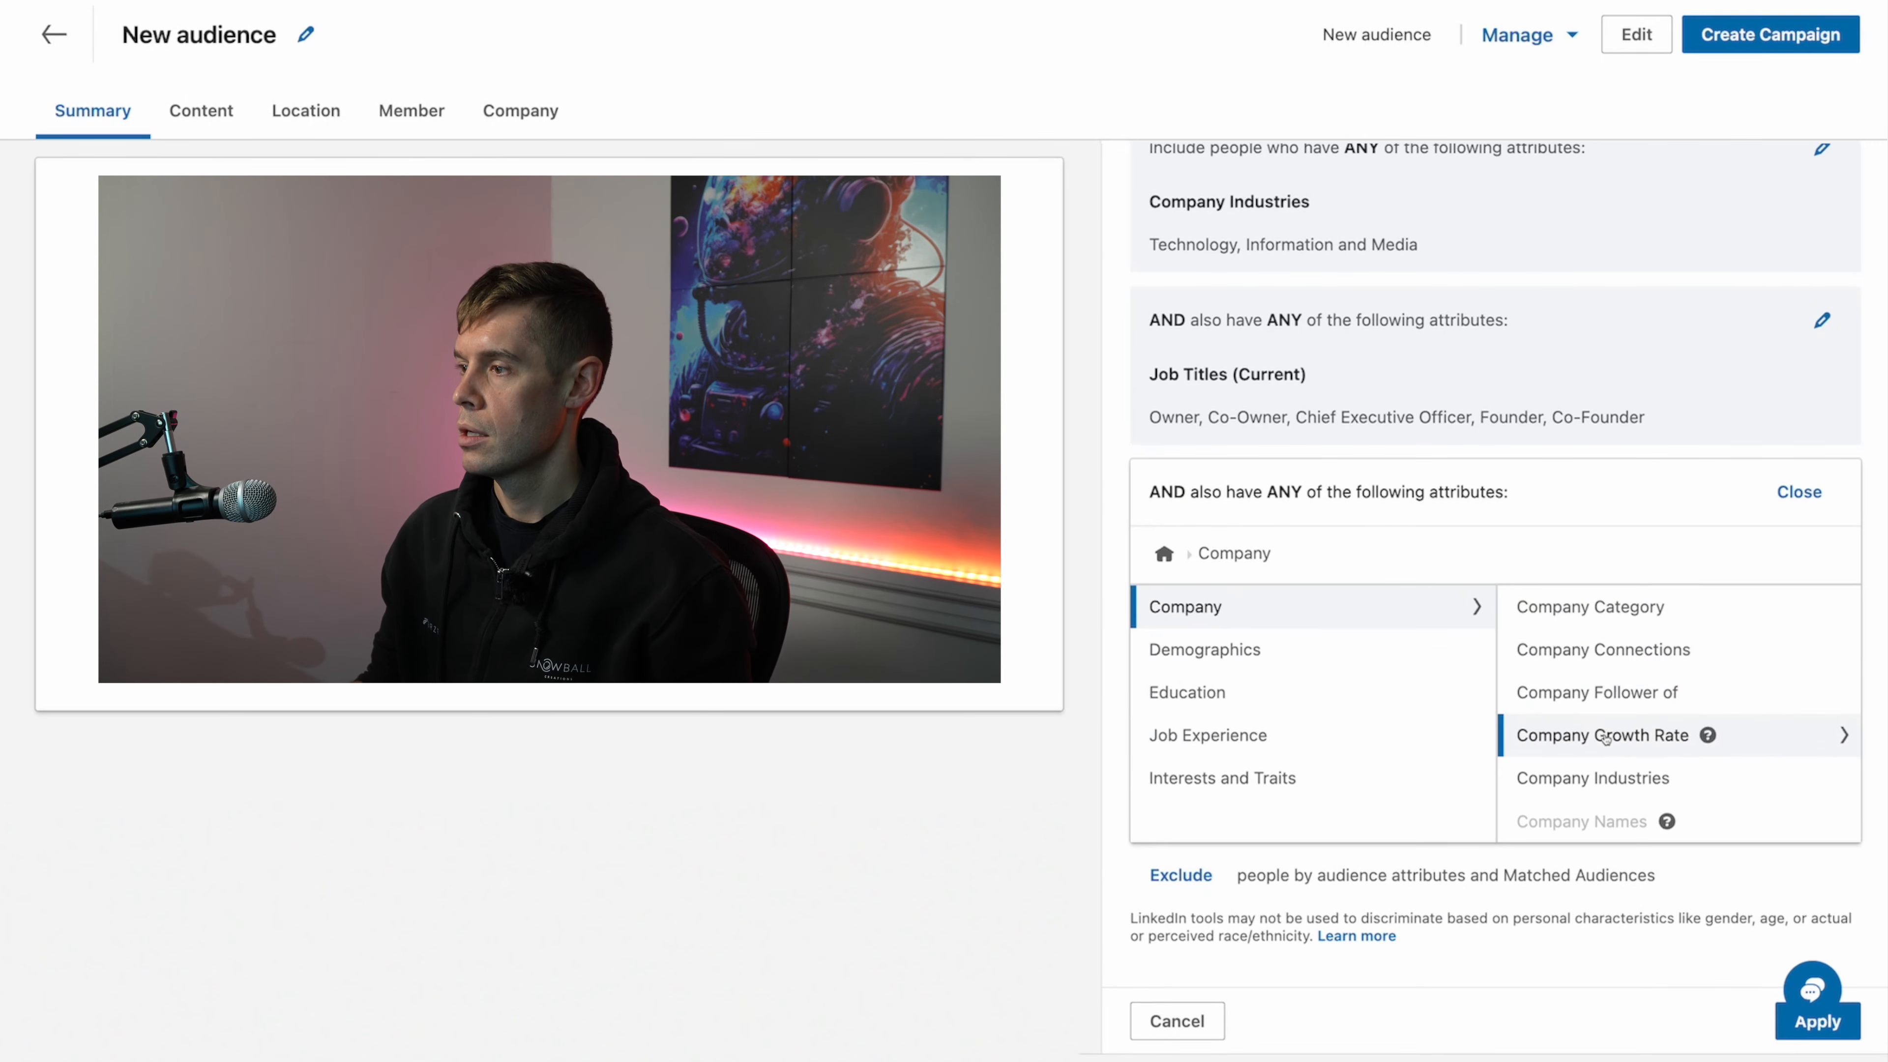
scroll(1605, 738, "down", 2)
left_click(1606, 817)
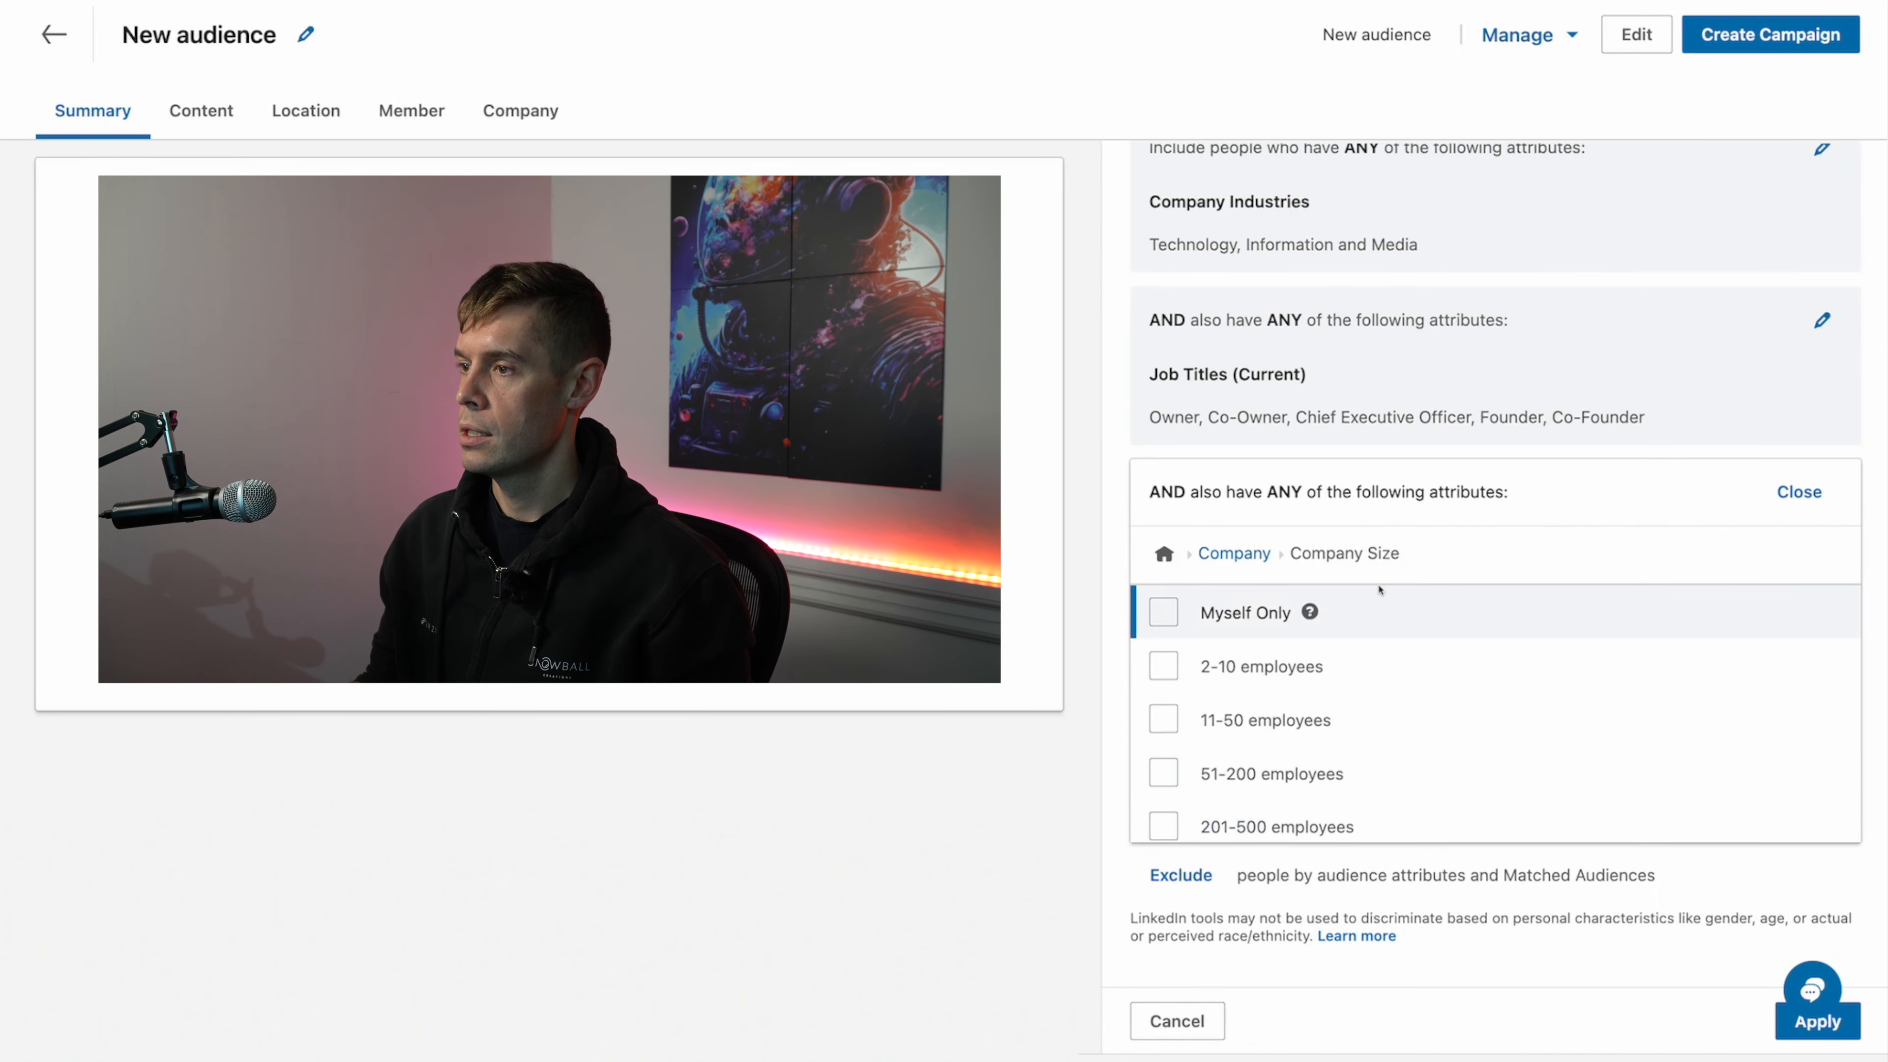
Step: Include companies with 11-50, 51-200 and 201-500 employees in the Company Size condition and check the potential reach
left_click(1164, 719)
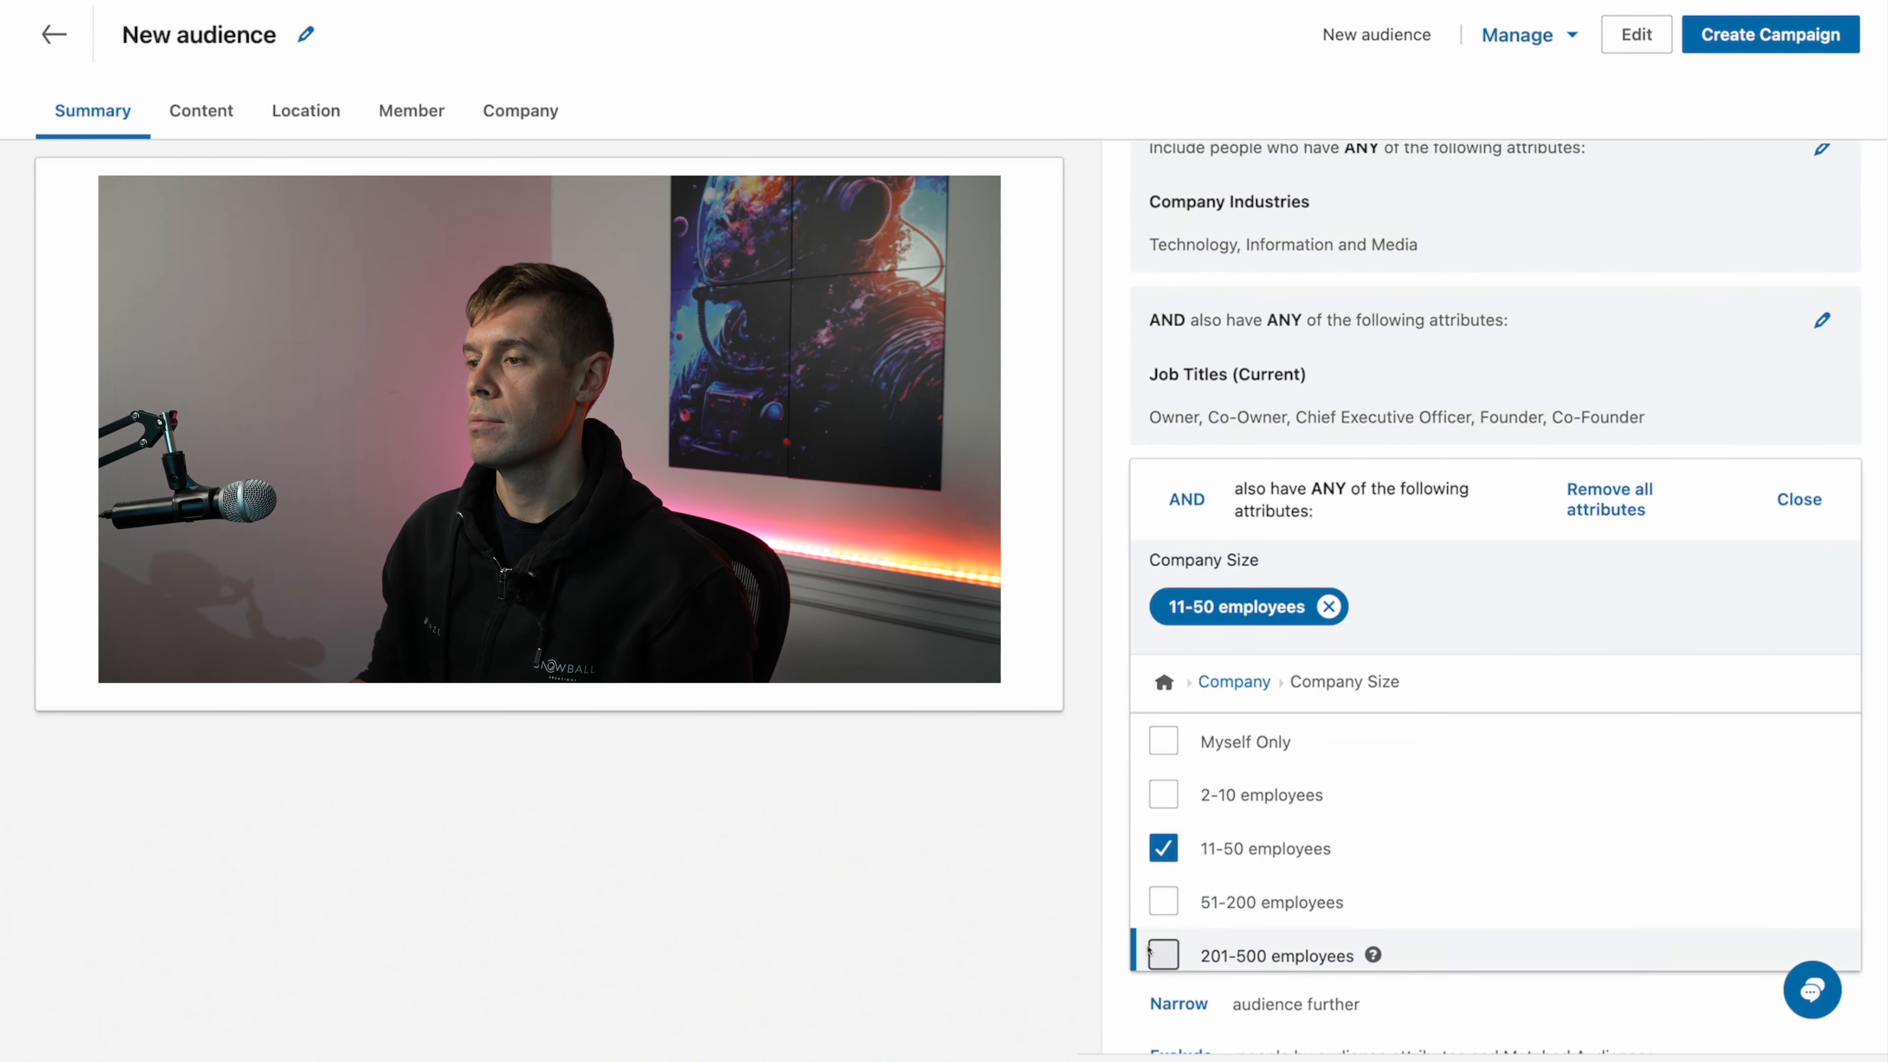
left_click(1163, 898)
scroll(1226, 818, "down", 3)
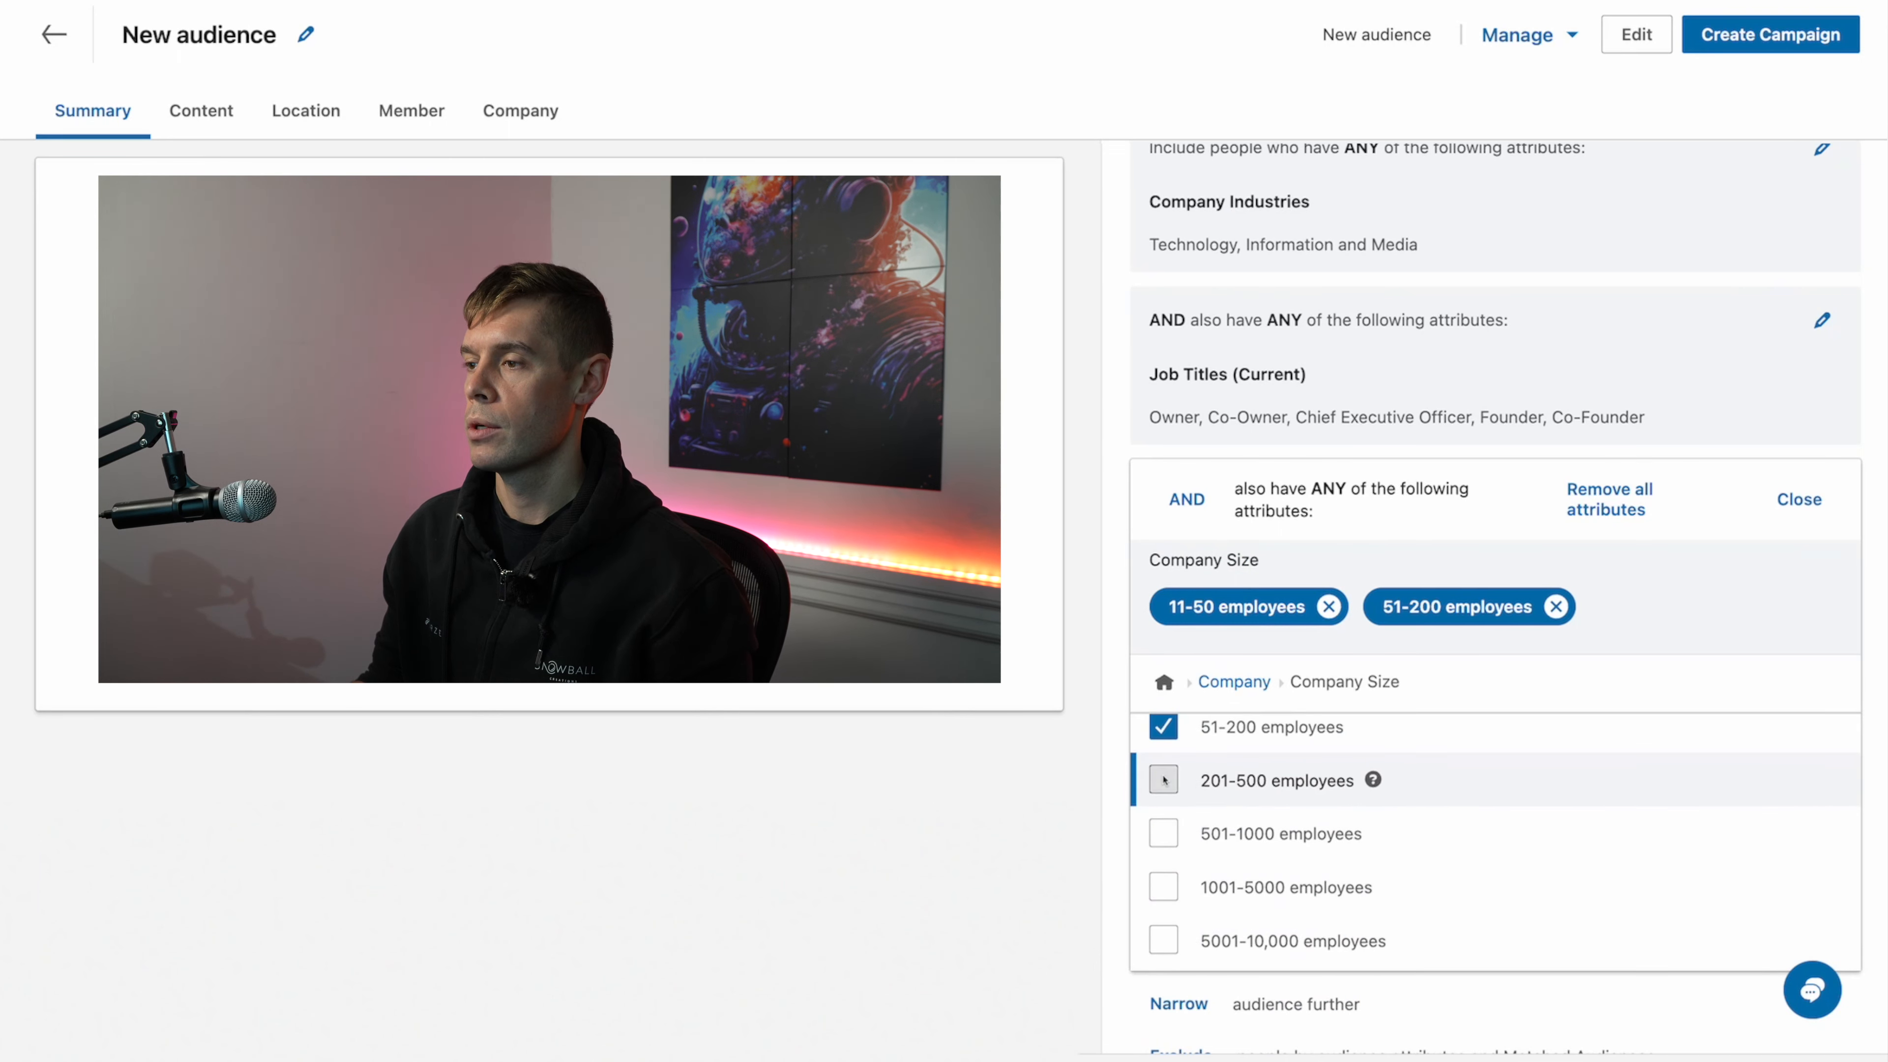
left_click(1226, 786)
scroll(1230, 893, "up", 3)
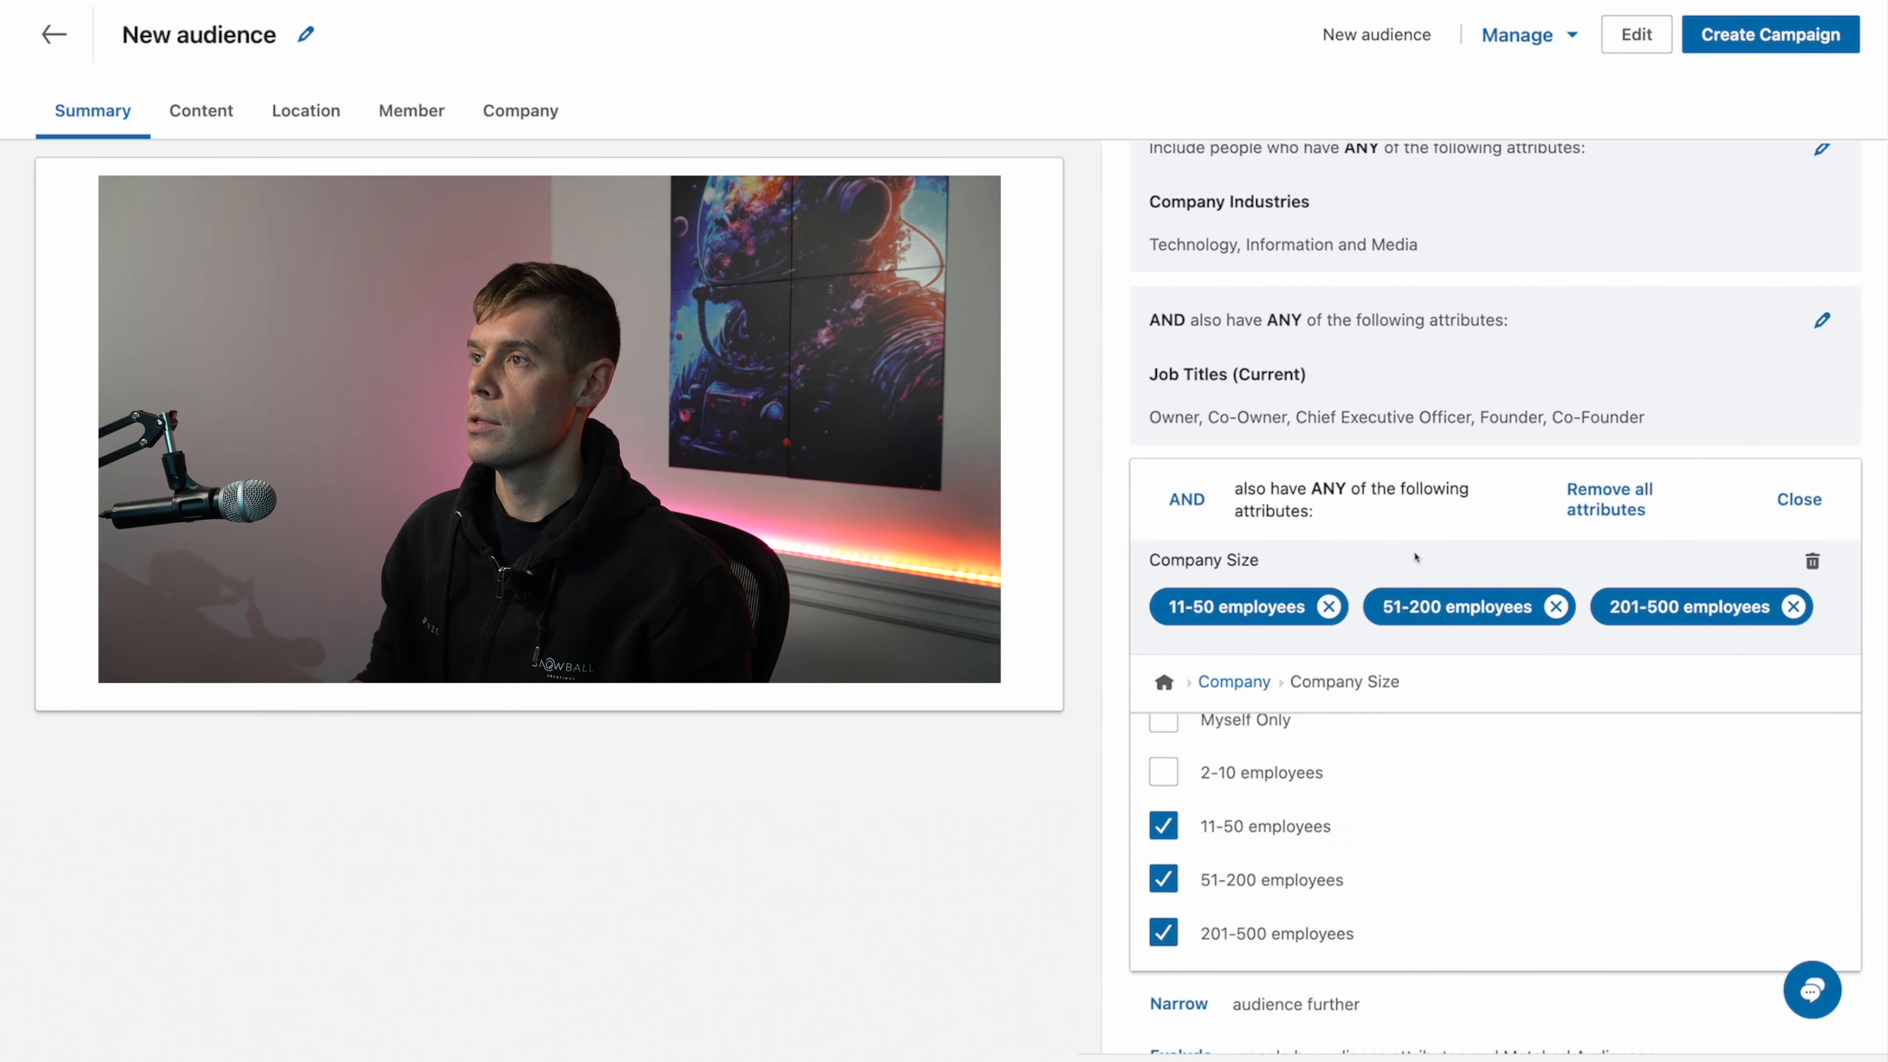
scroll(1412, 552, "up", 5)
scroll(1334, 488, "down", 7)
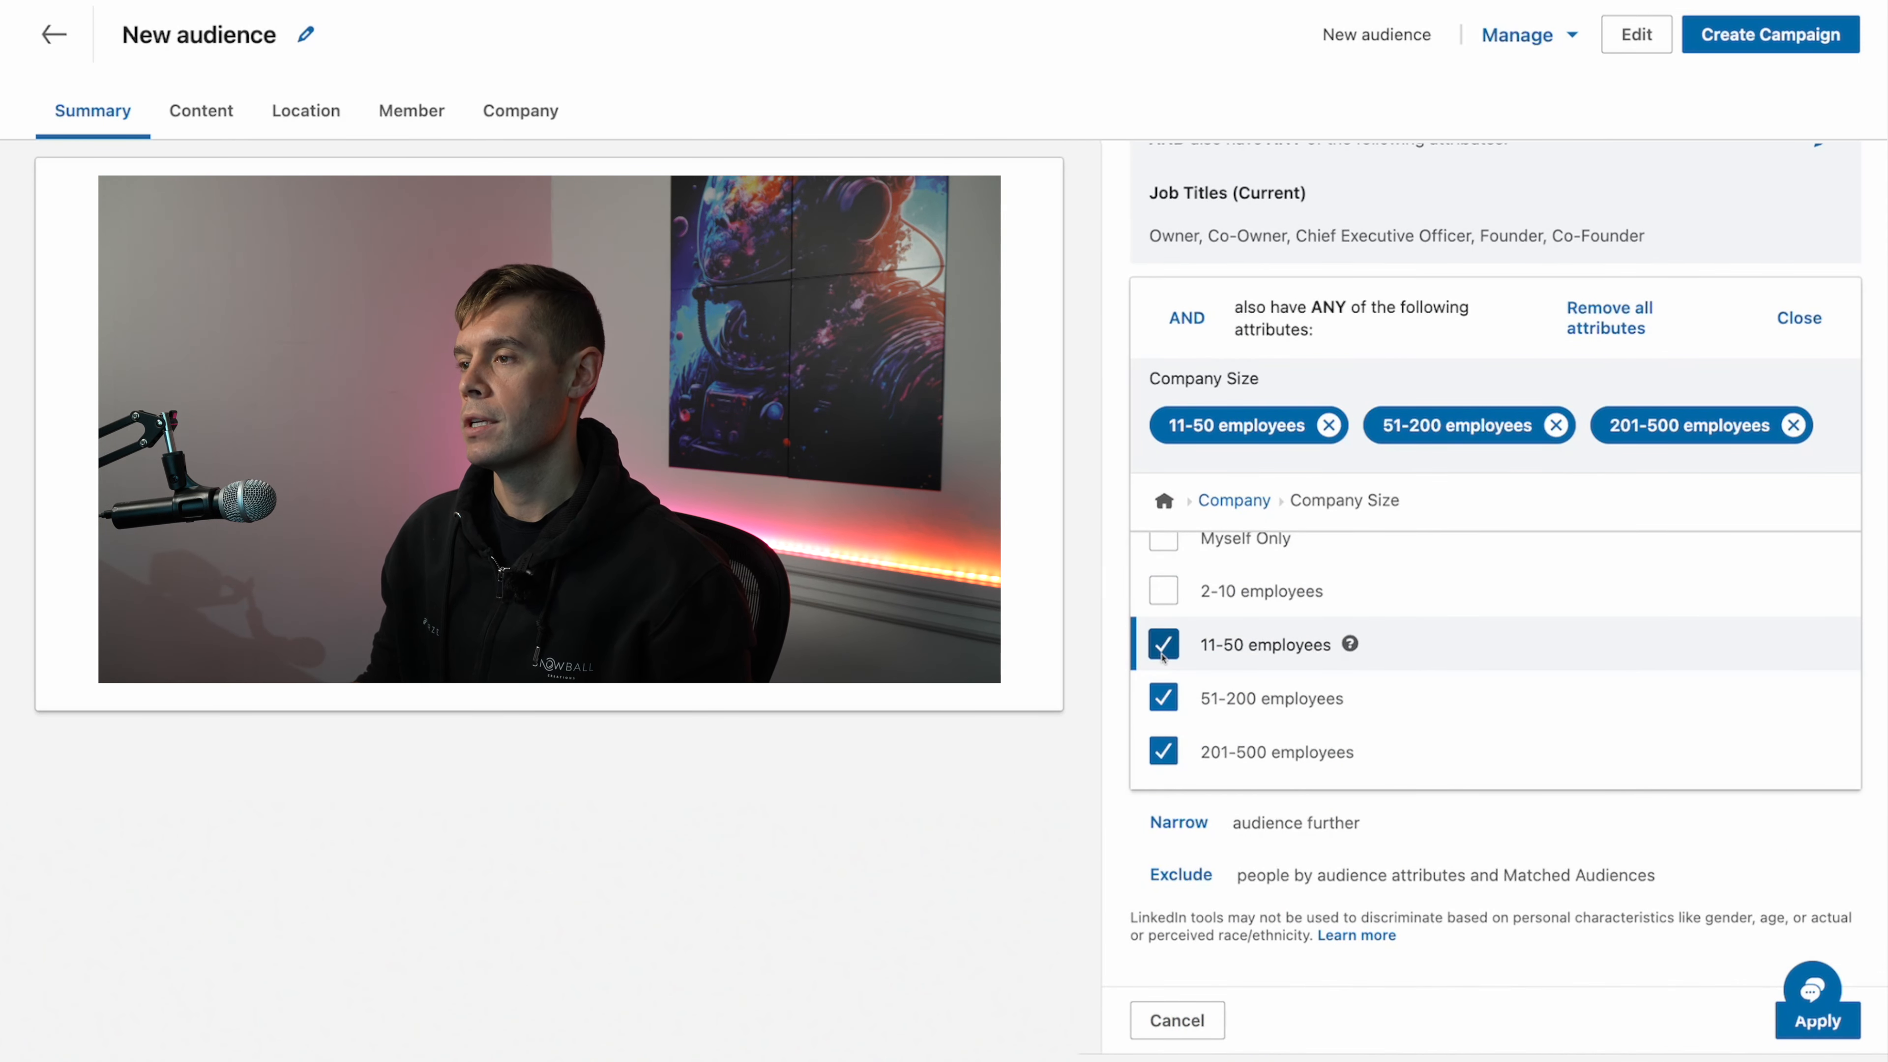
Step: Remove the 11-50 employees range from the Company Size condition and check the potential member reach
left_click(1163, 644)
scroll(1509, 617, "up", 1)
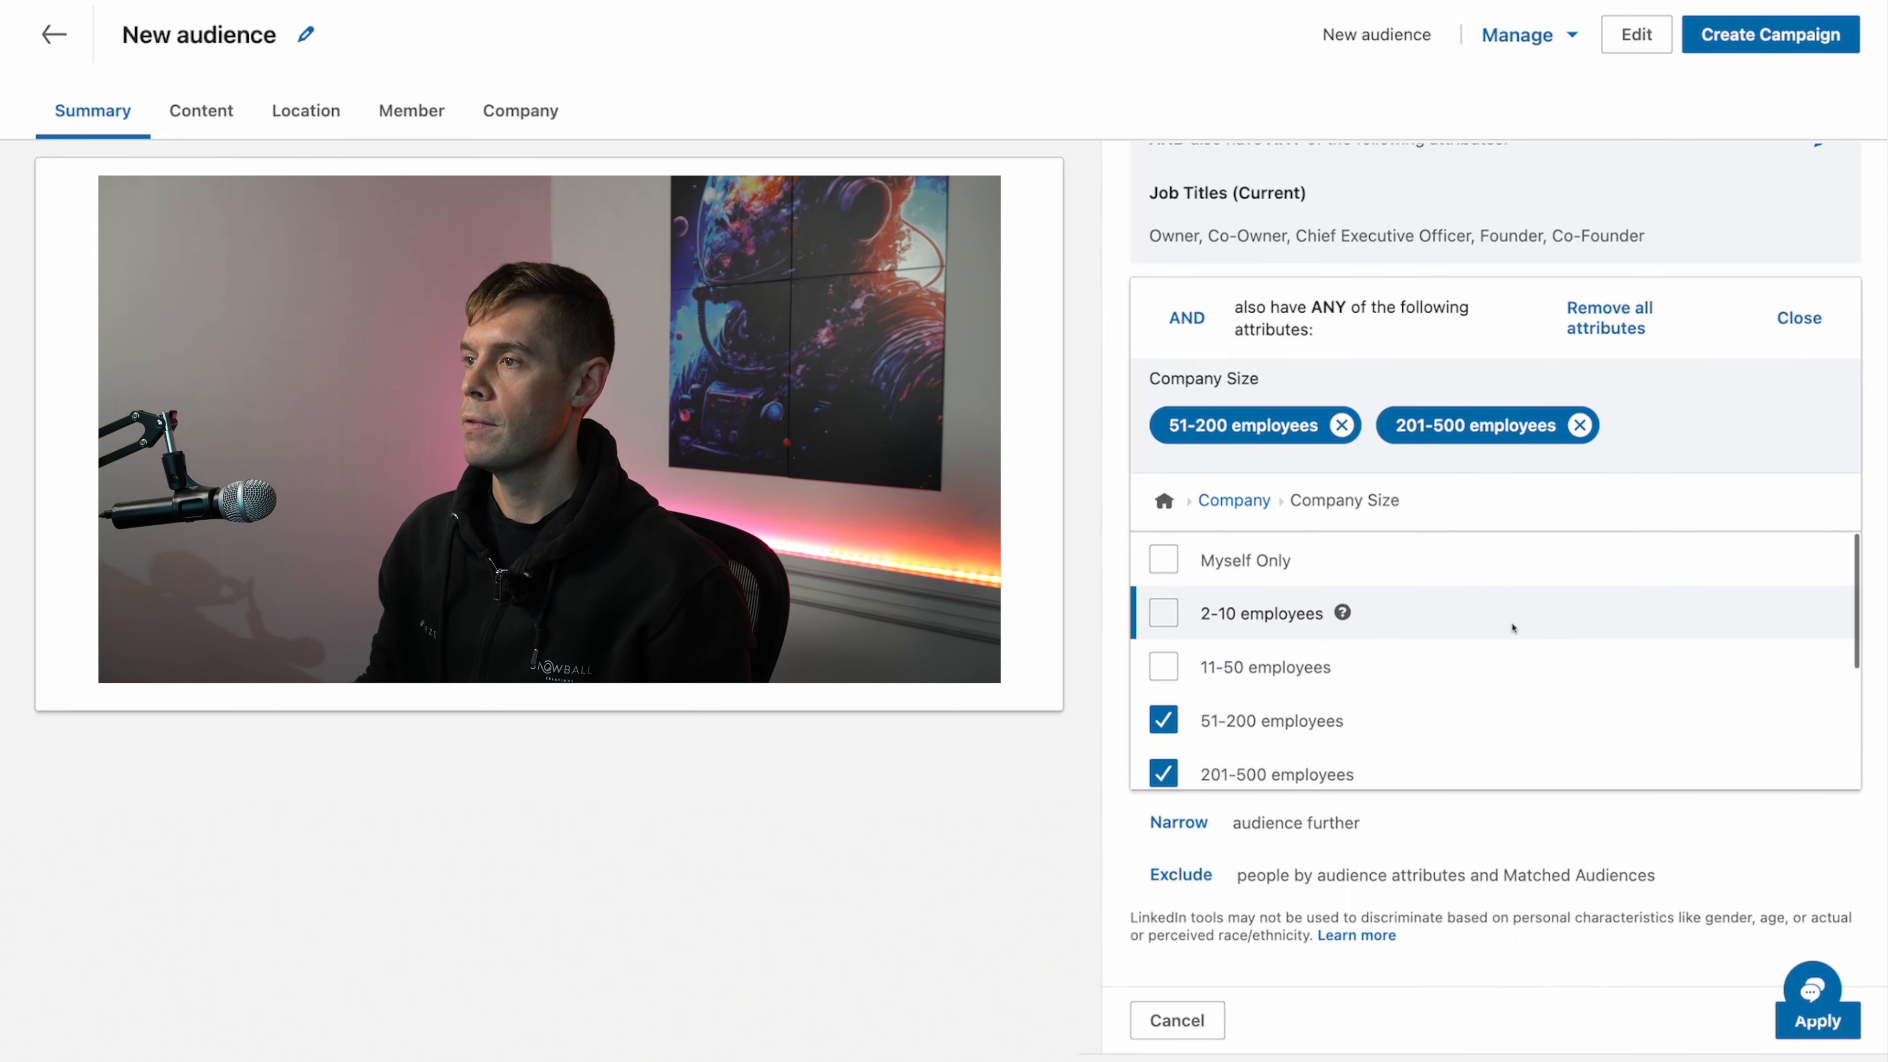
scroll(1513, 627, "up", 9)
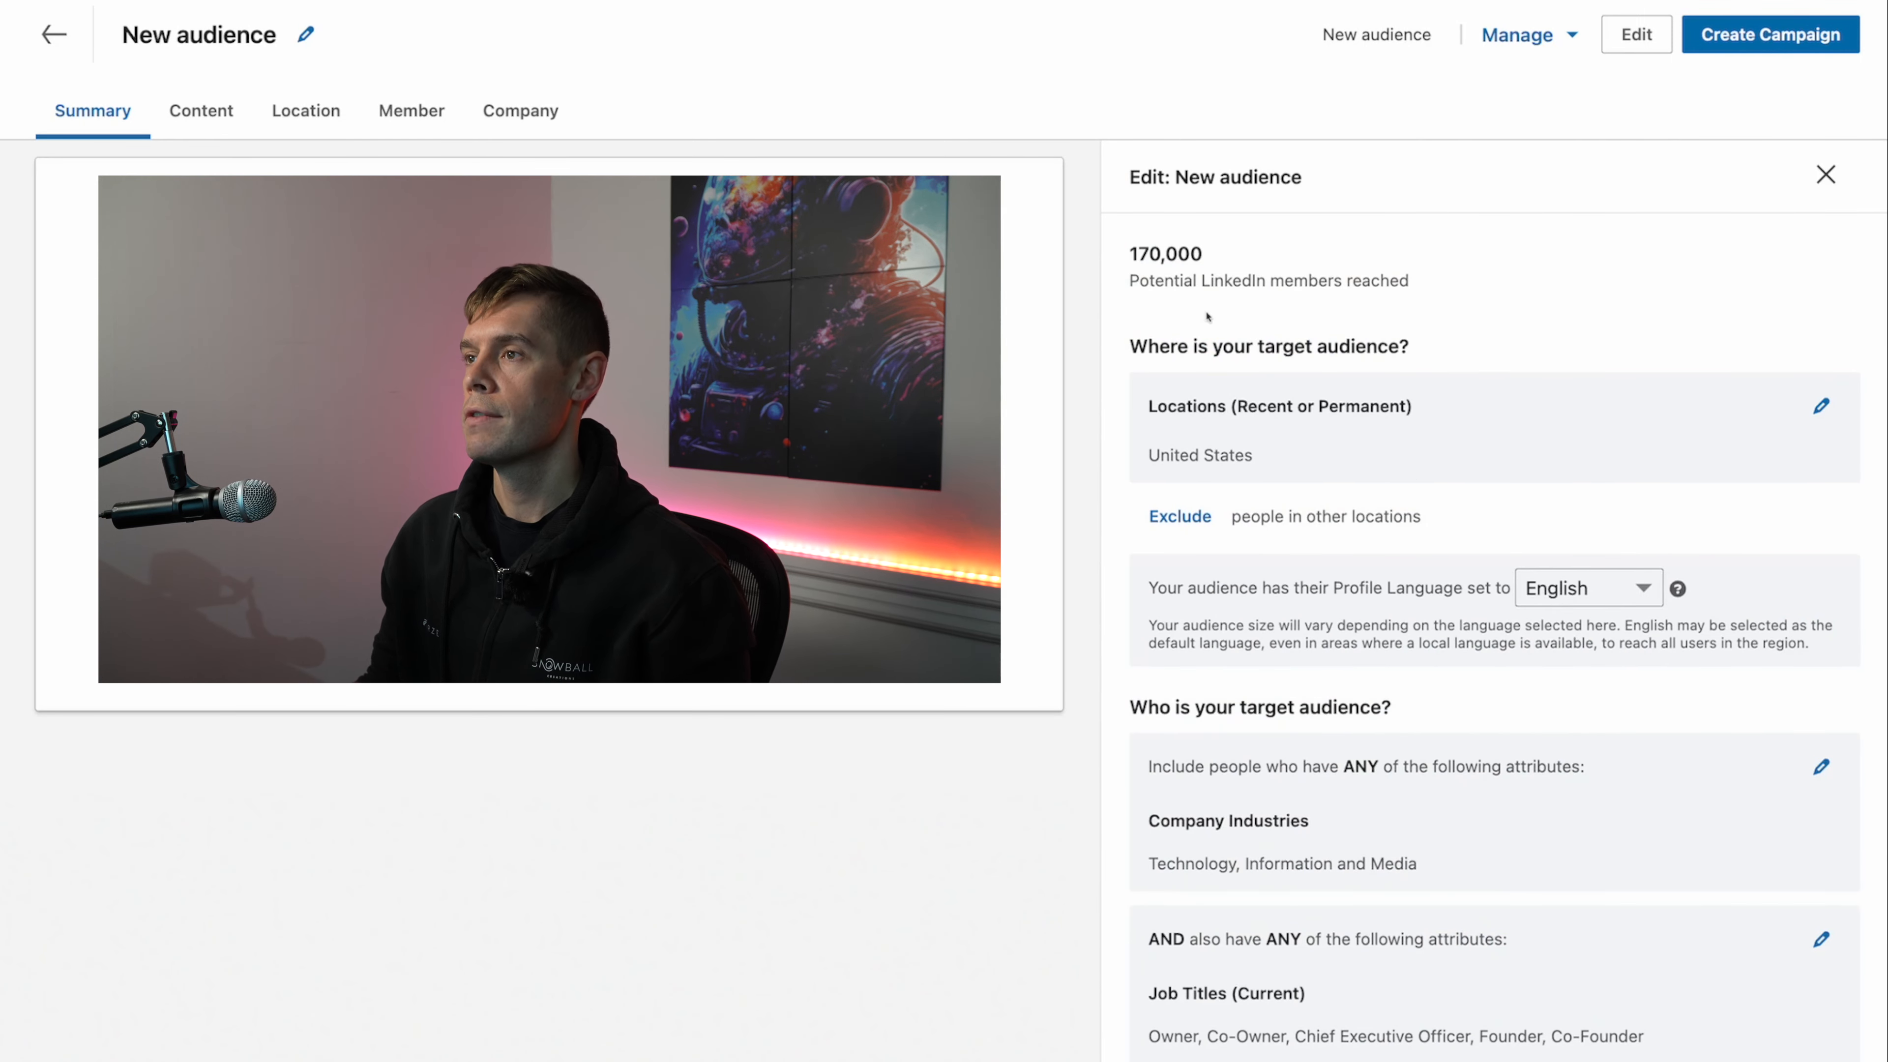
Step: Review the audience's location, language, industry, job title and company size criteria against the potential member reach
scroll(1373, 861, "down", 7)
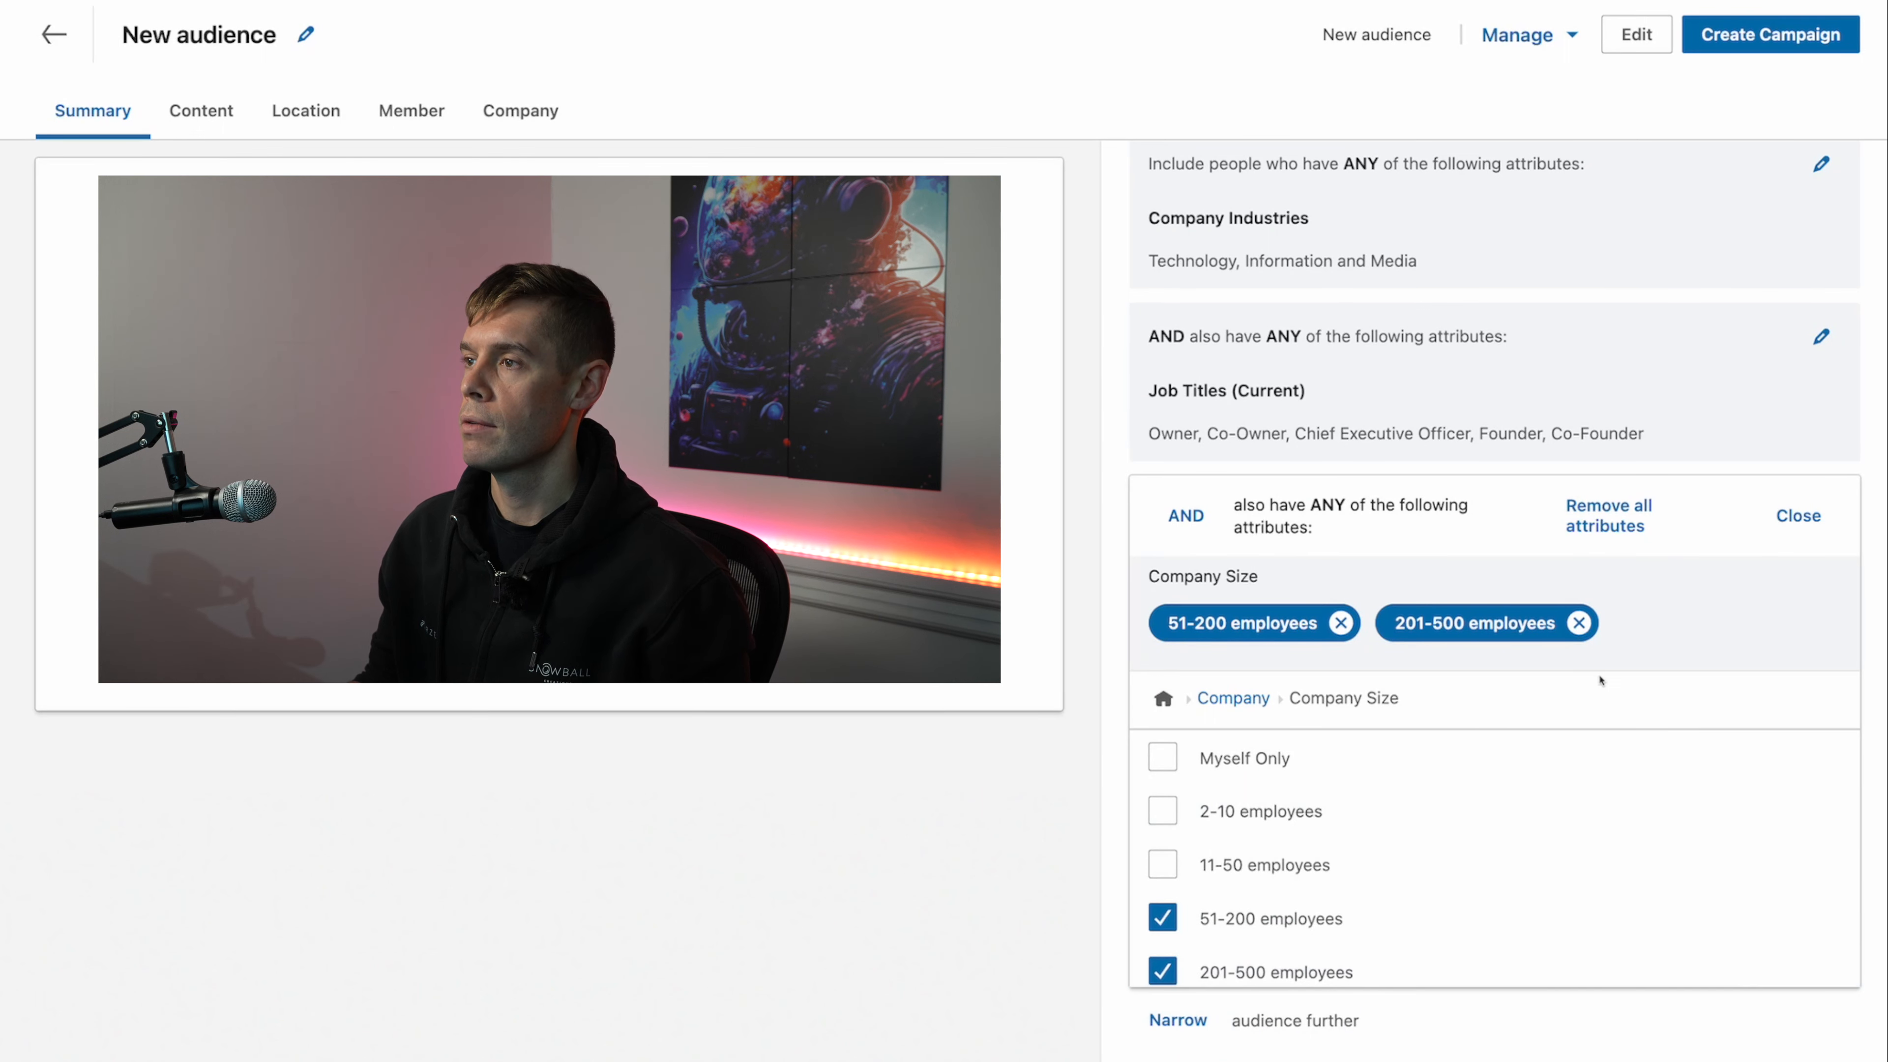
scroll(1204, 996, "up", 9)
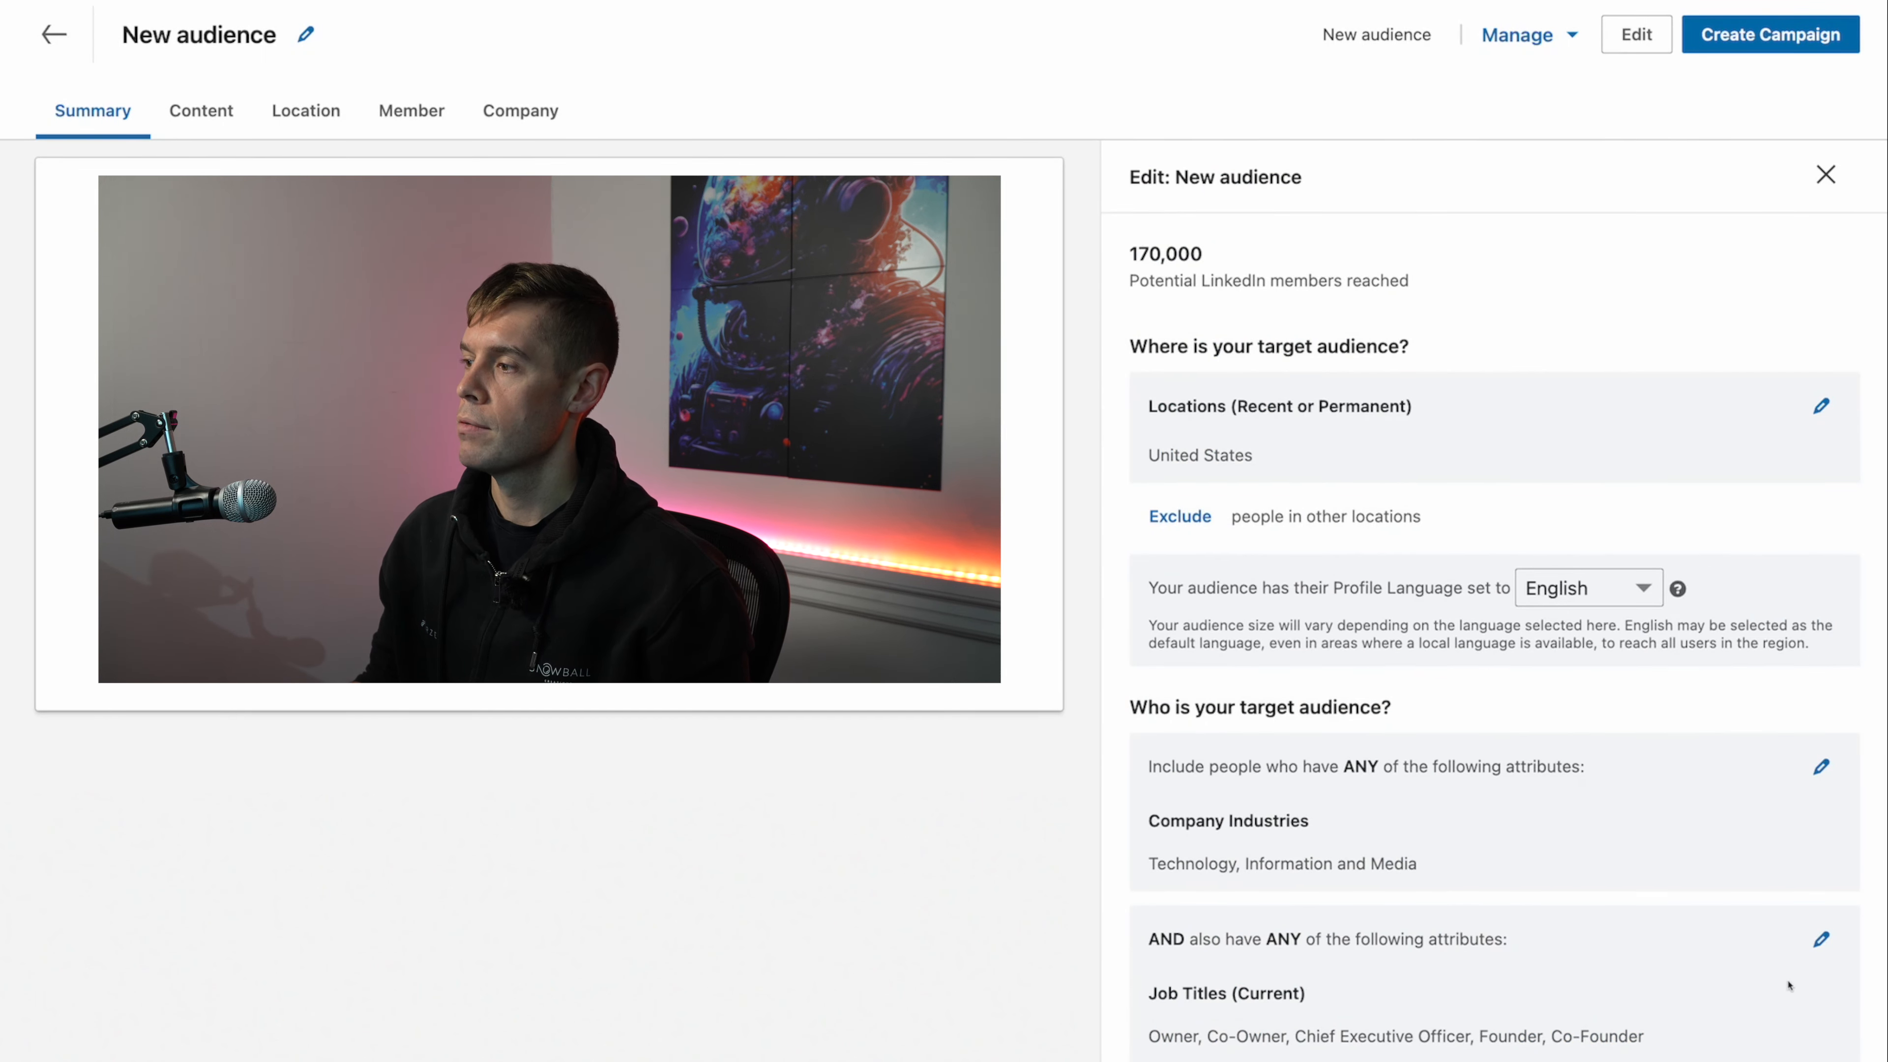
scroll(1584, 932, "down", 3)
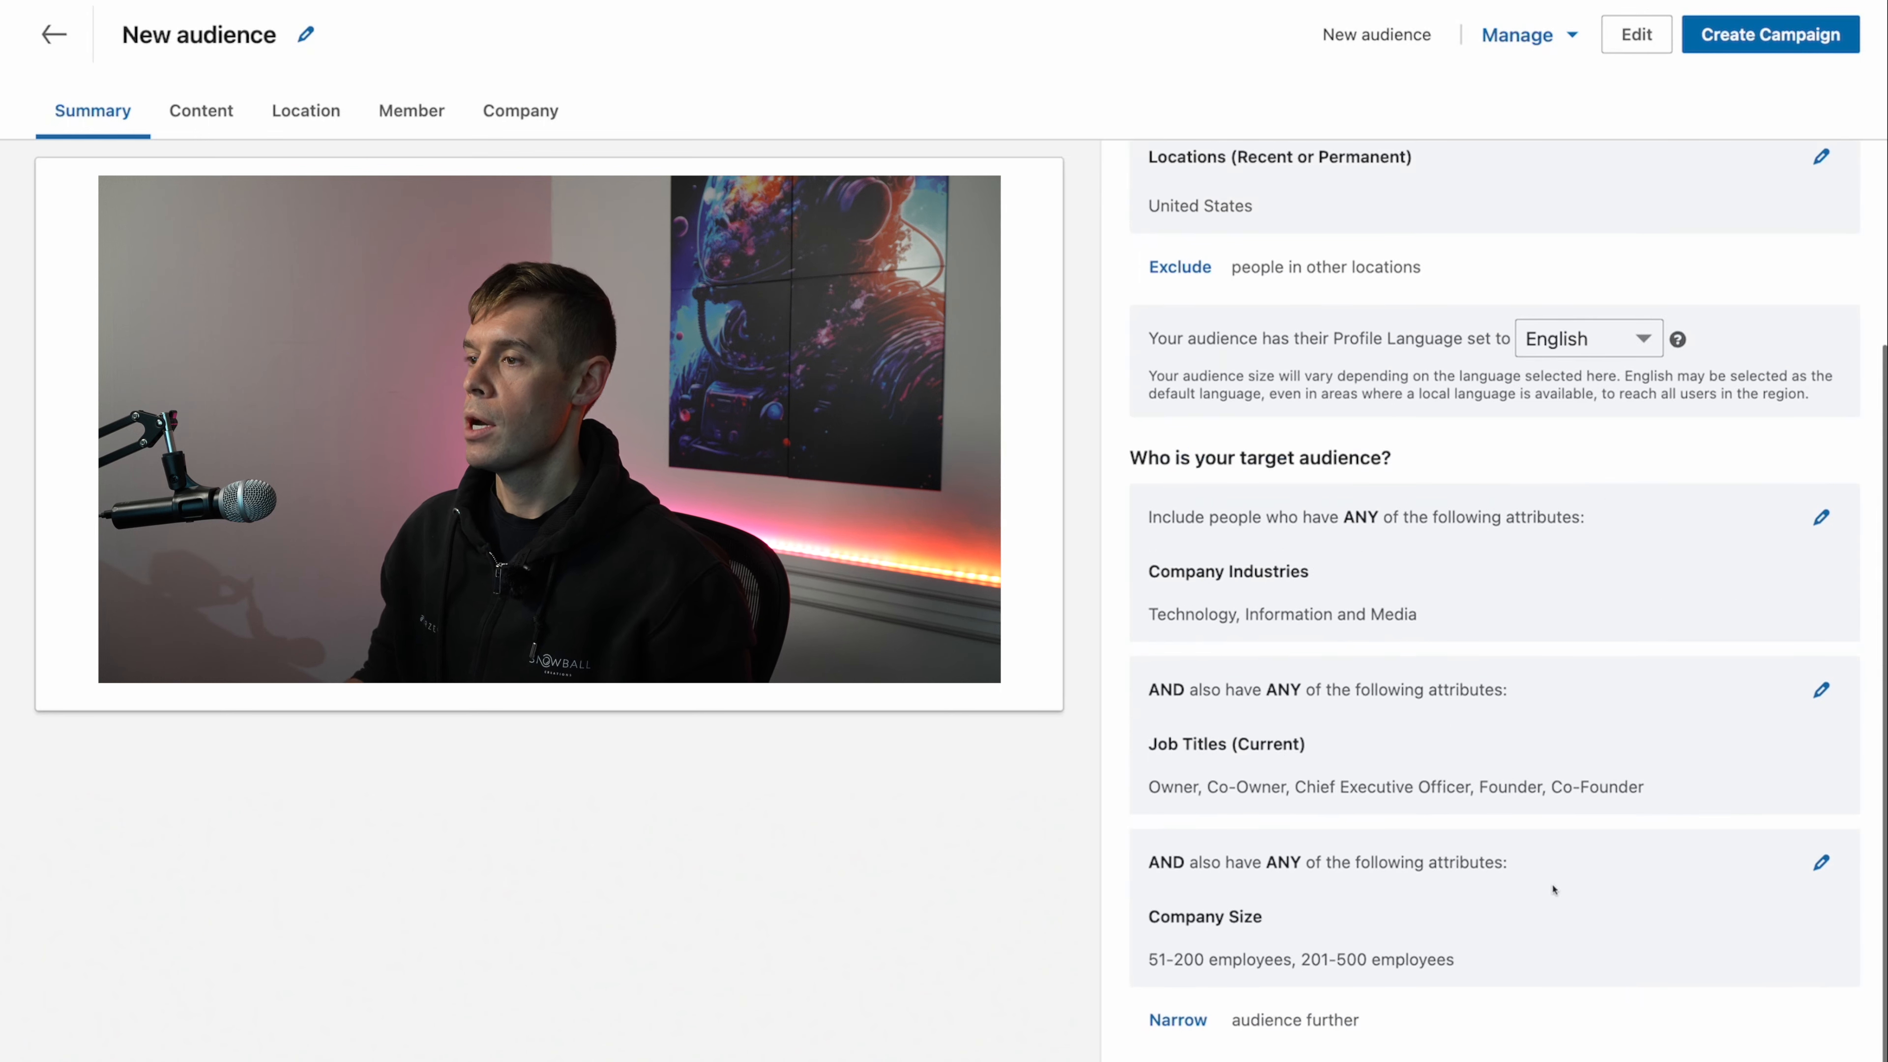
scroll(1462, 889, "up", 1)
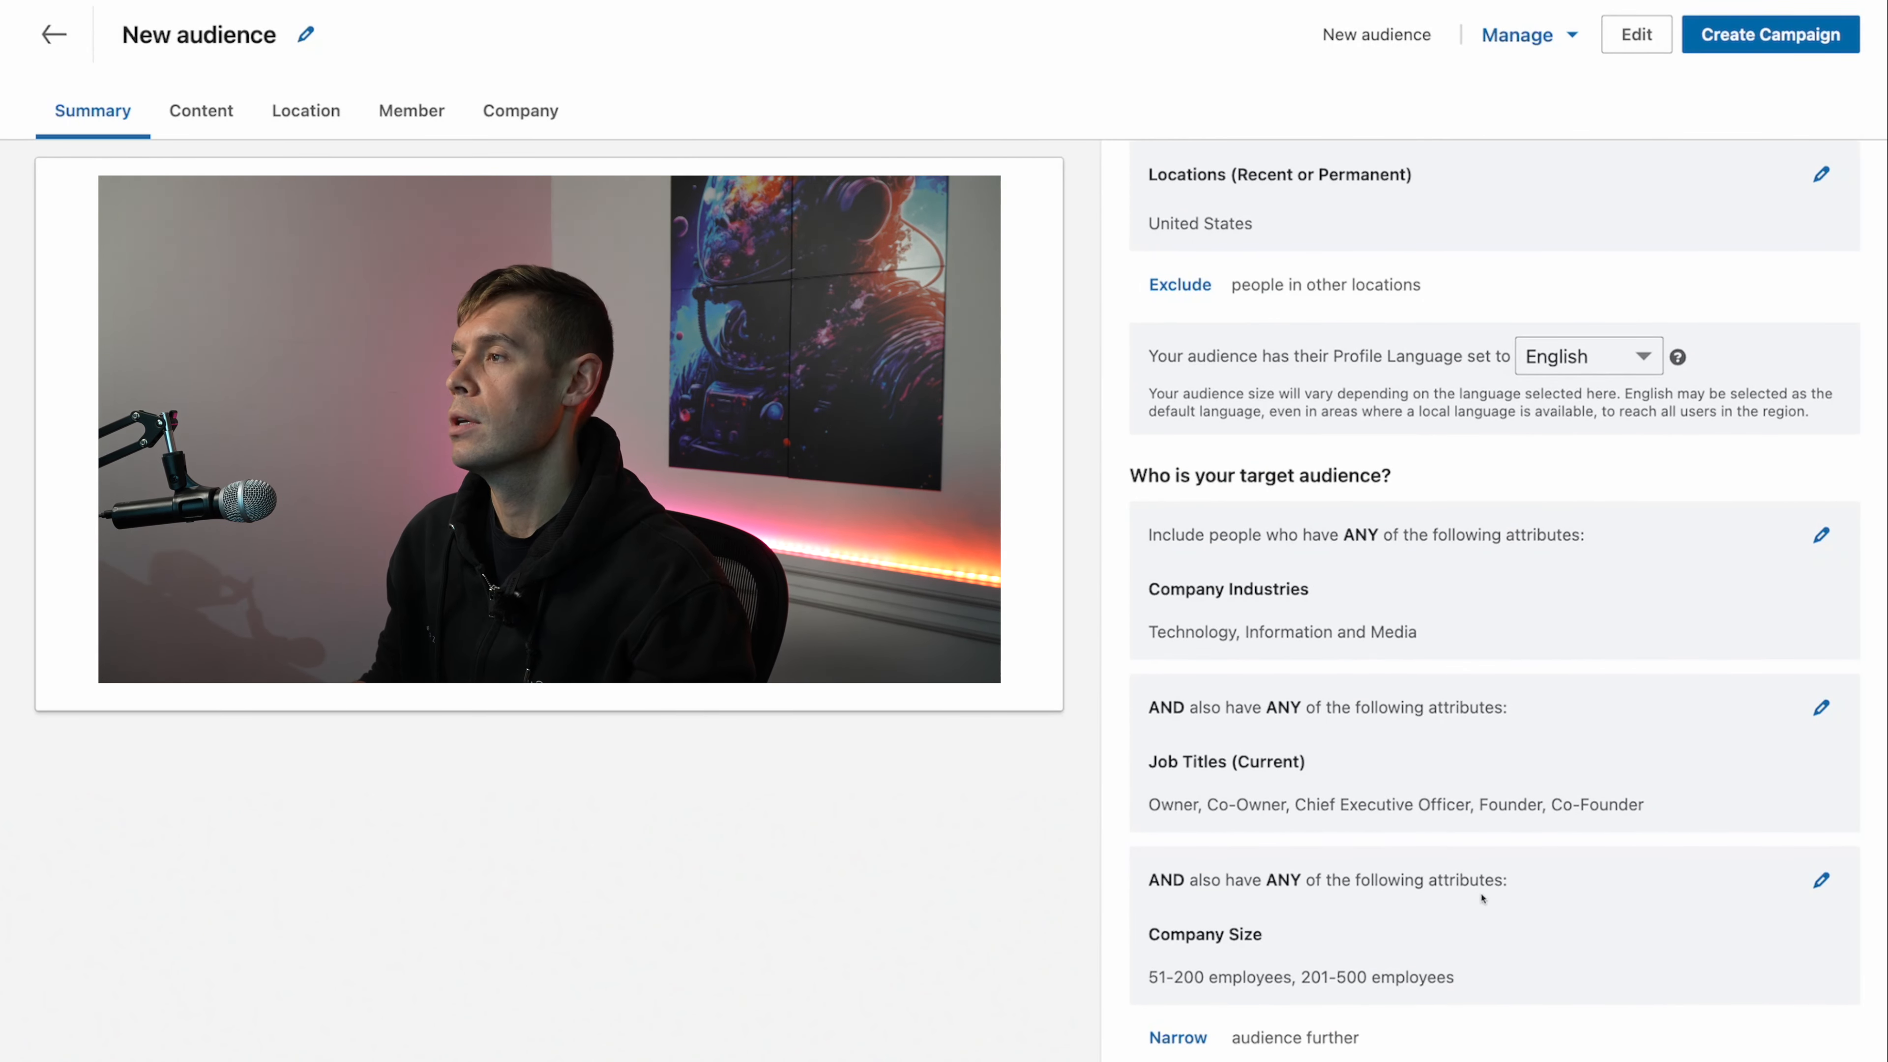
scroll(1506, 934, "up", 3)
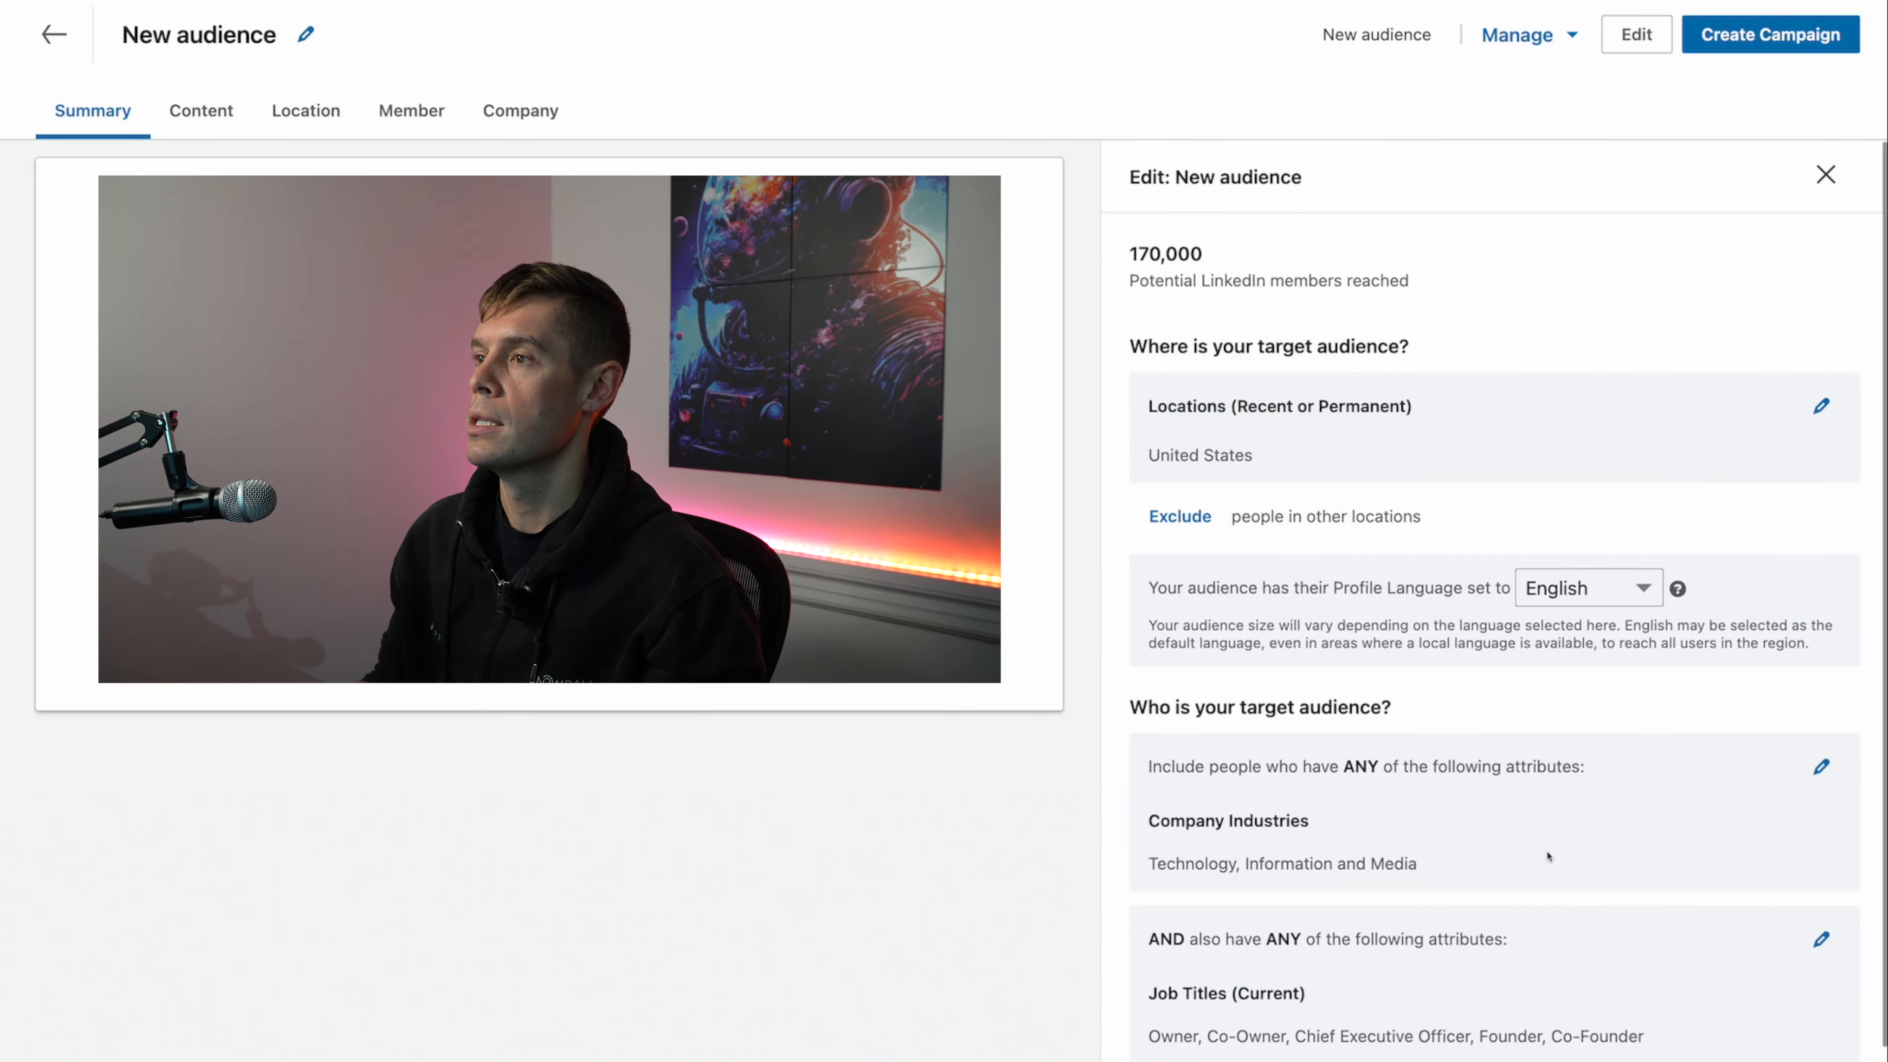
scroll(1542, 855, "down", 3)
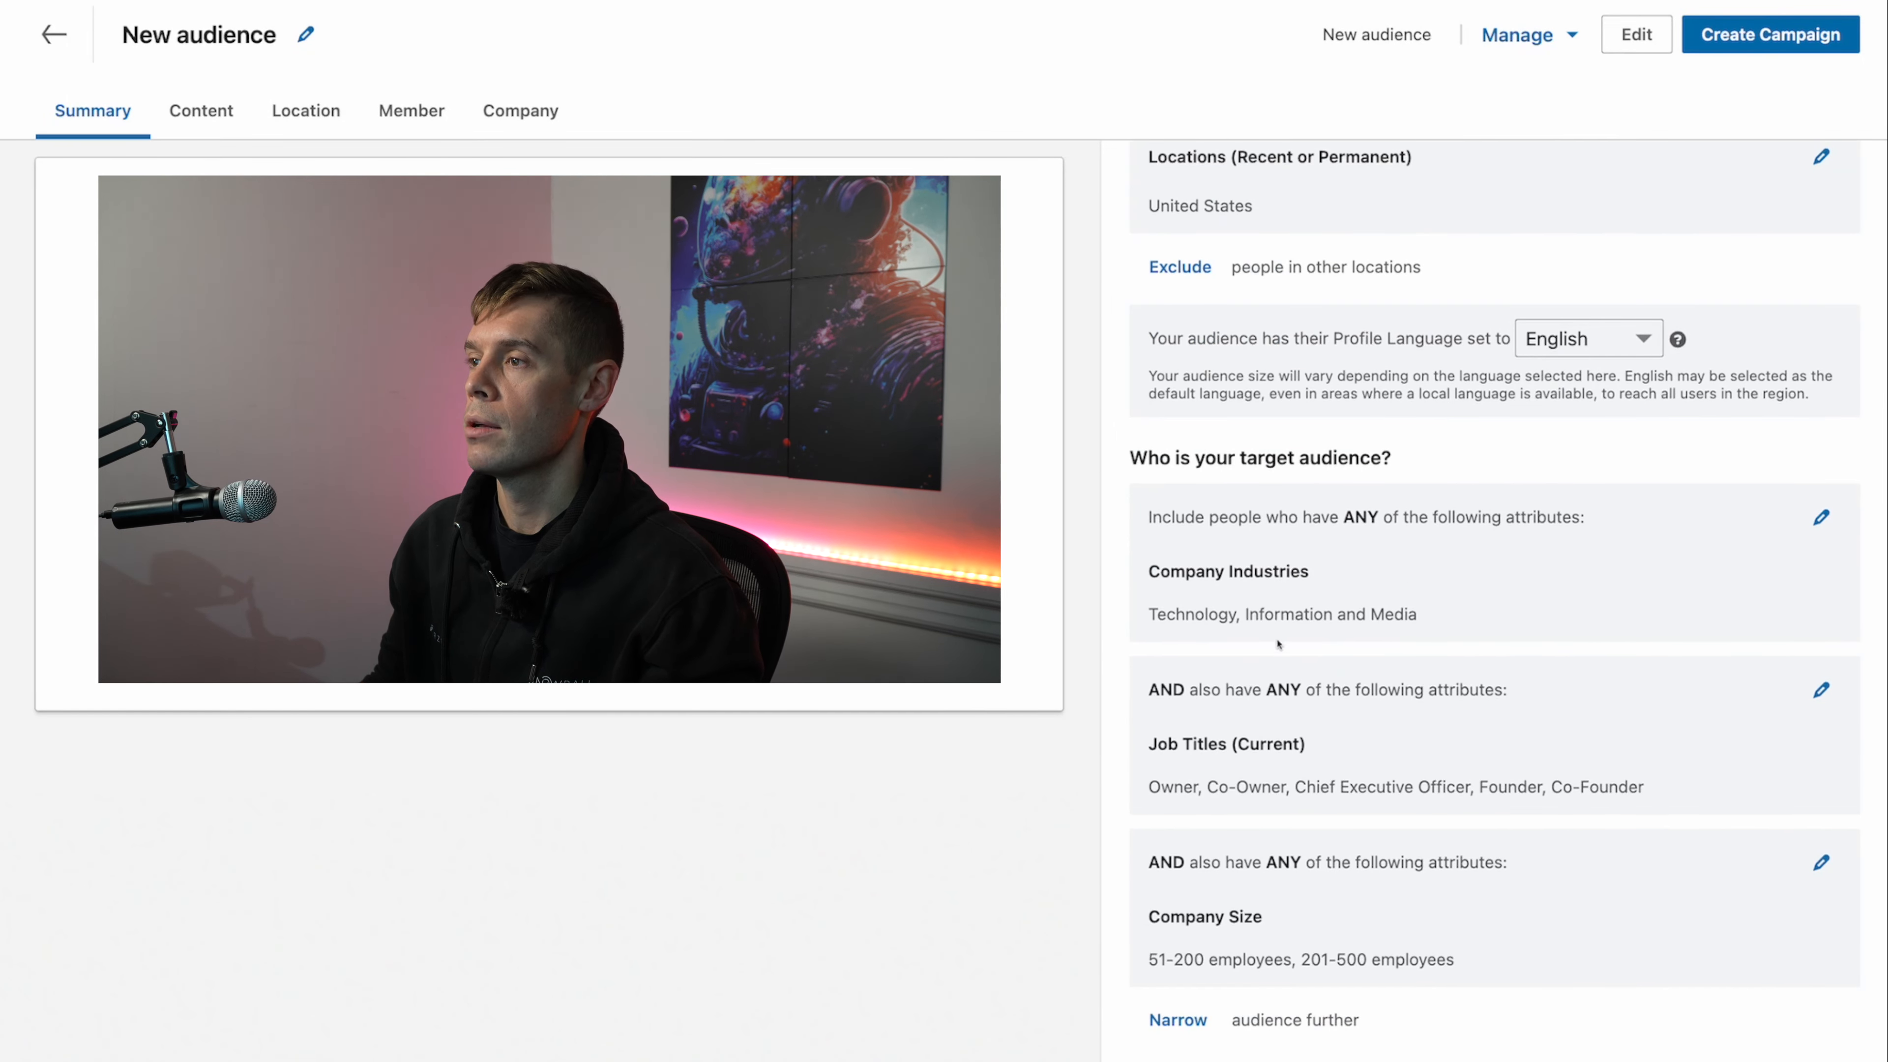
scroll(1293, 632, "up", 3)
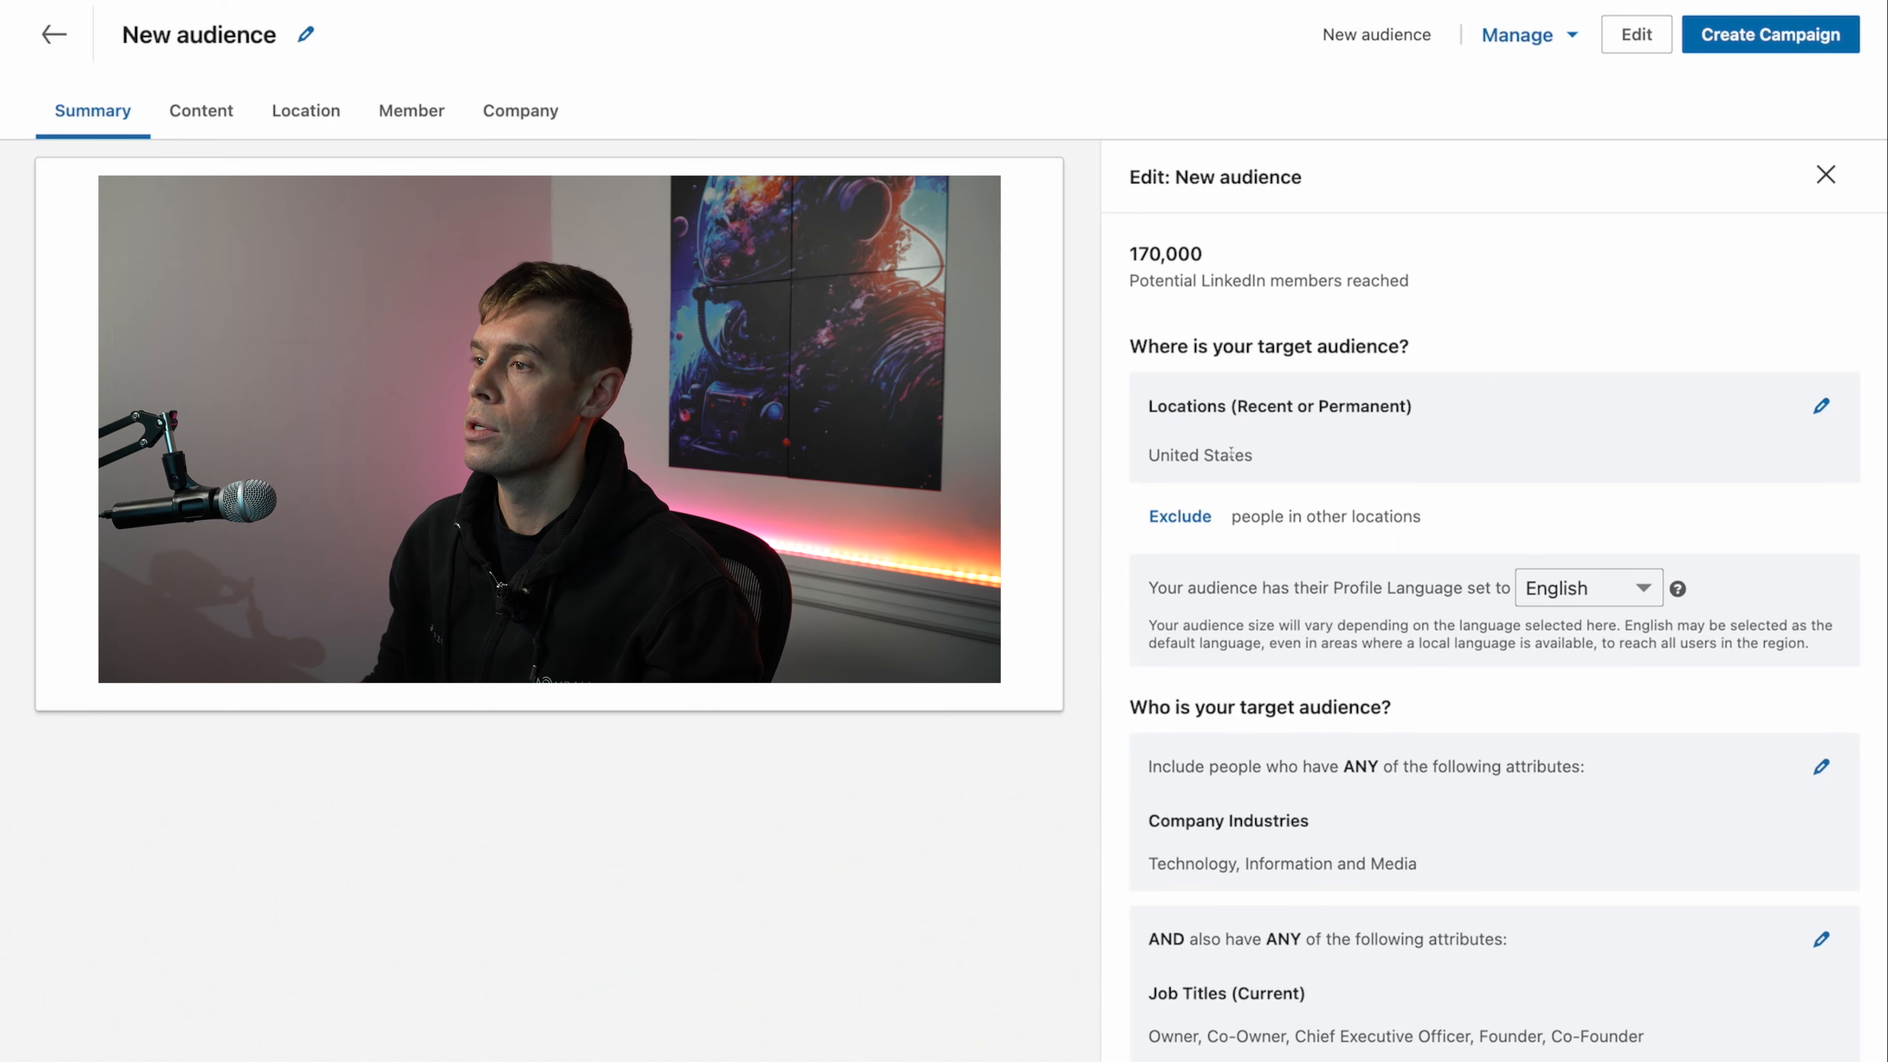
scroll(1502, 668, "down", 3)
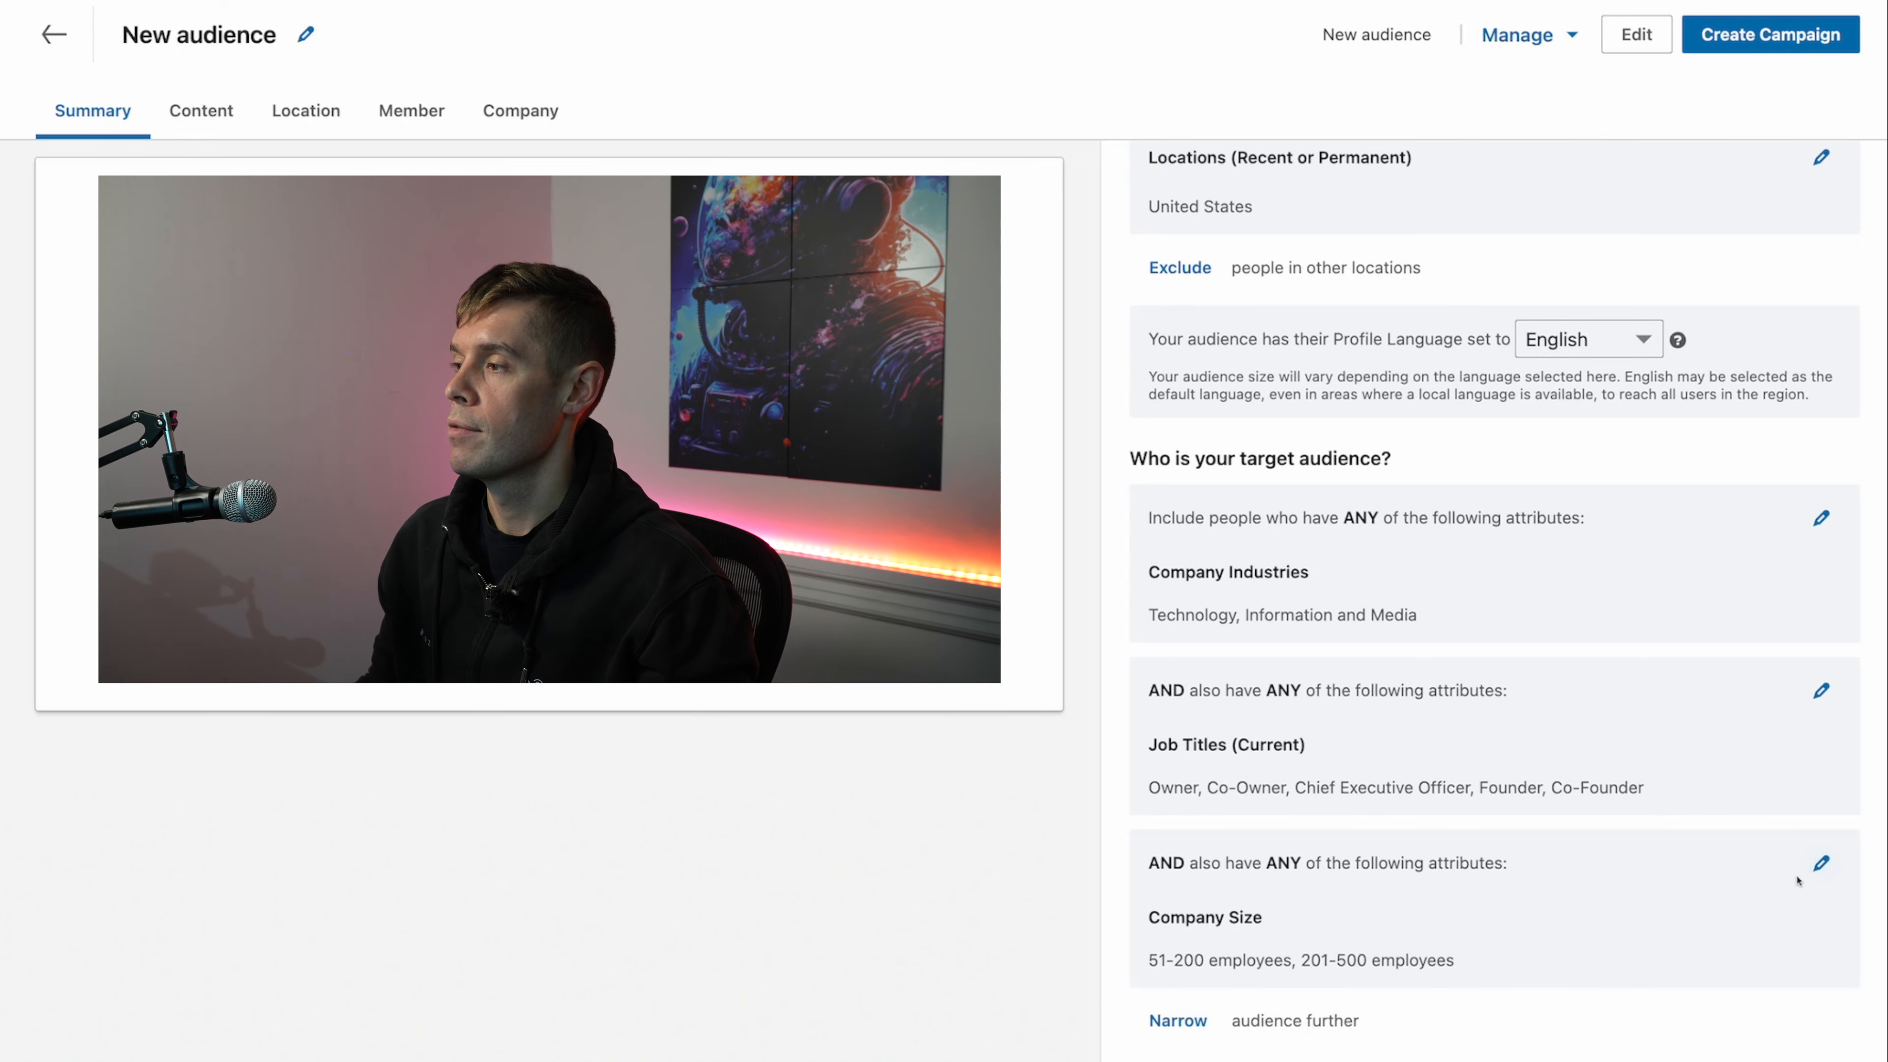
Step: Remove the 201-500 employees range from the Company Size condition, close its editor and check the potential reach
left_click(1821, 863)
left_click(1586, 982)
scroll(1756, 834, "down", 2)
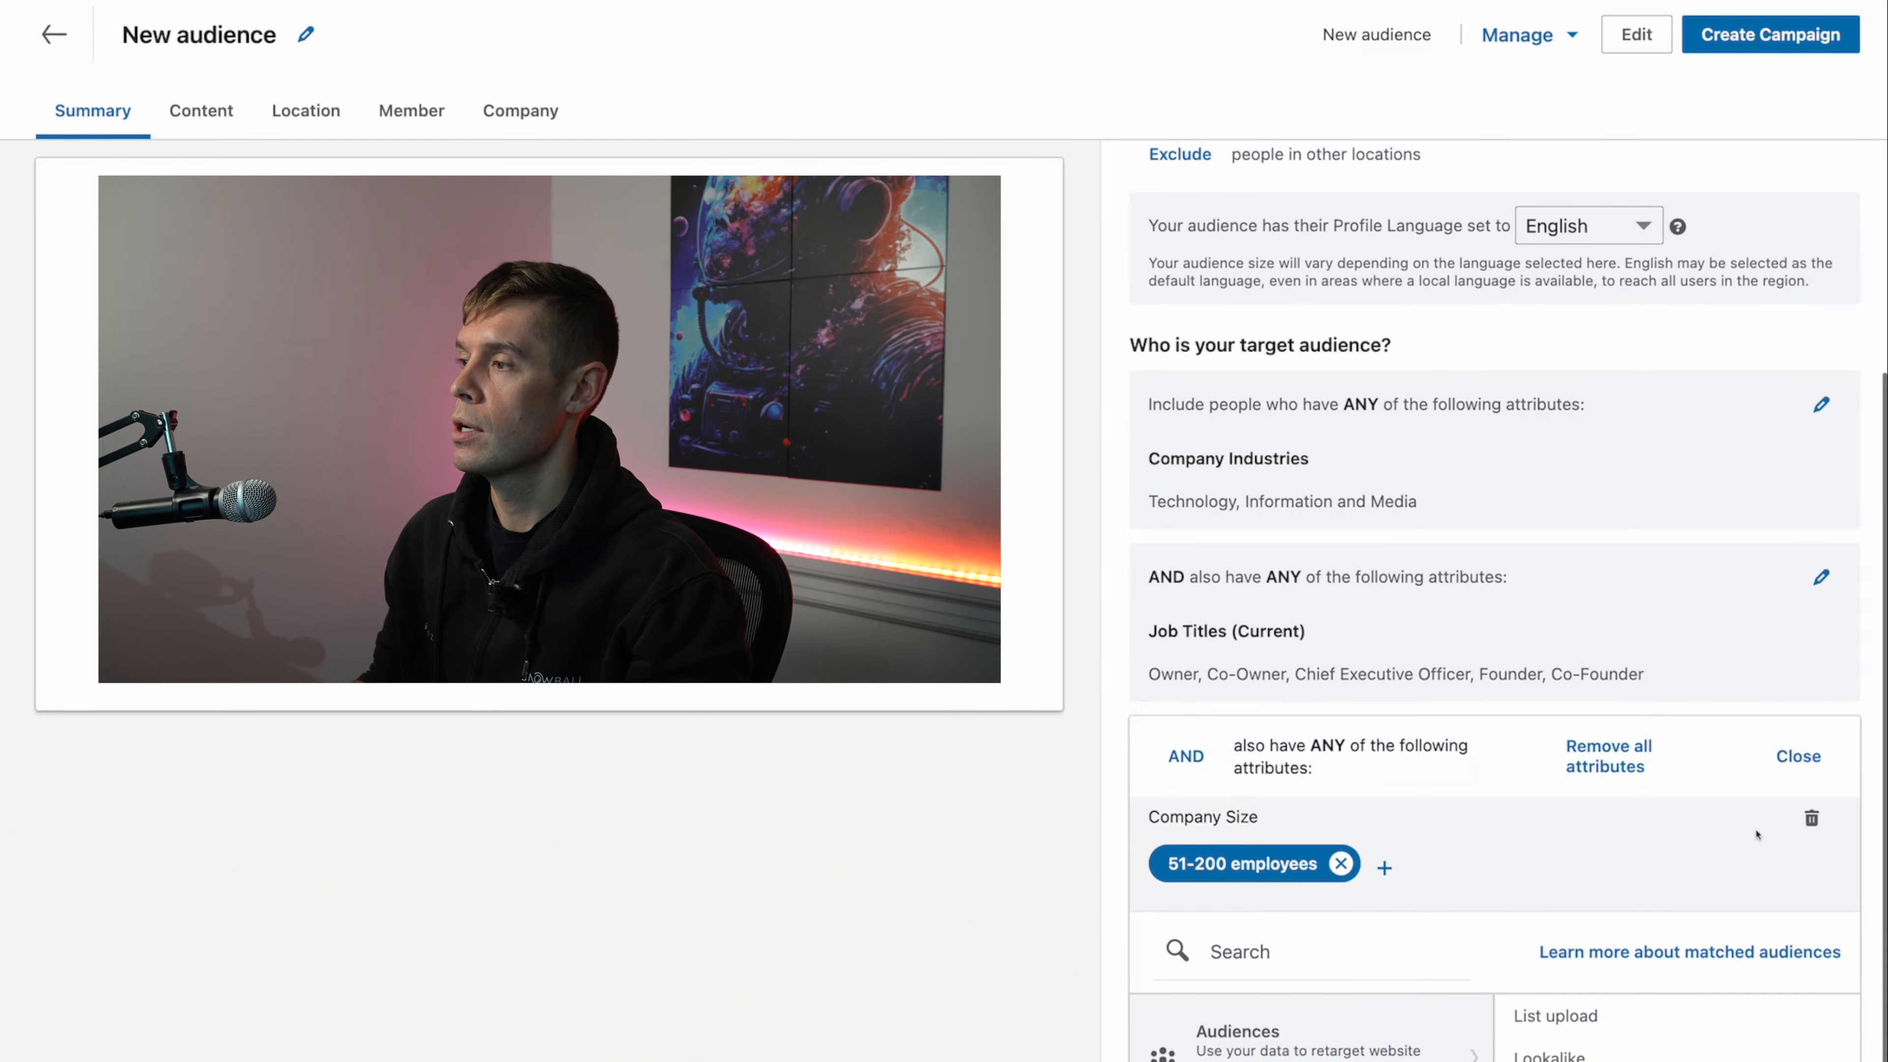
left_click(1799, 756)
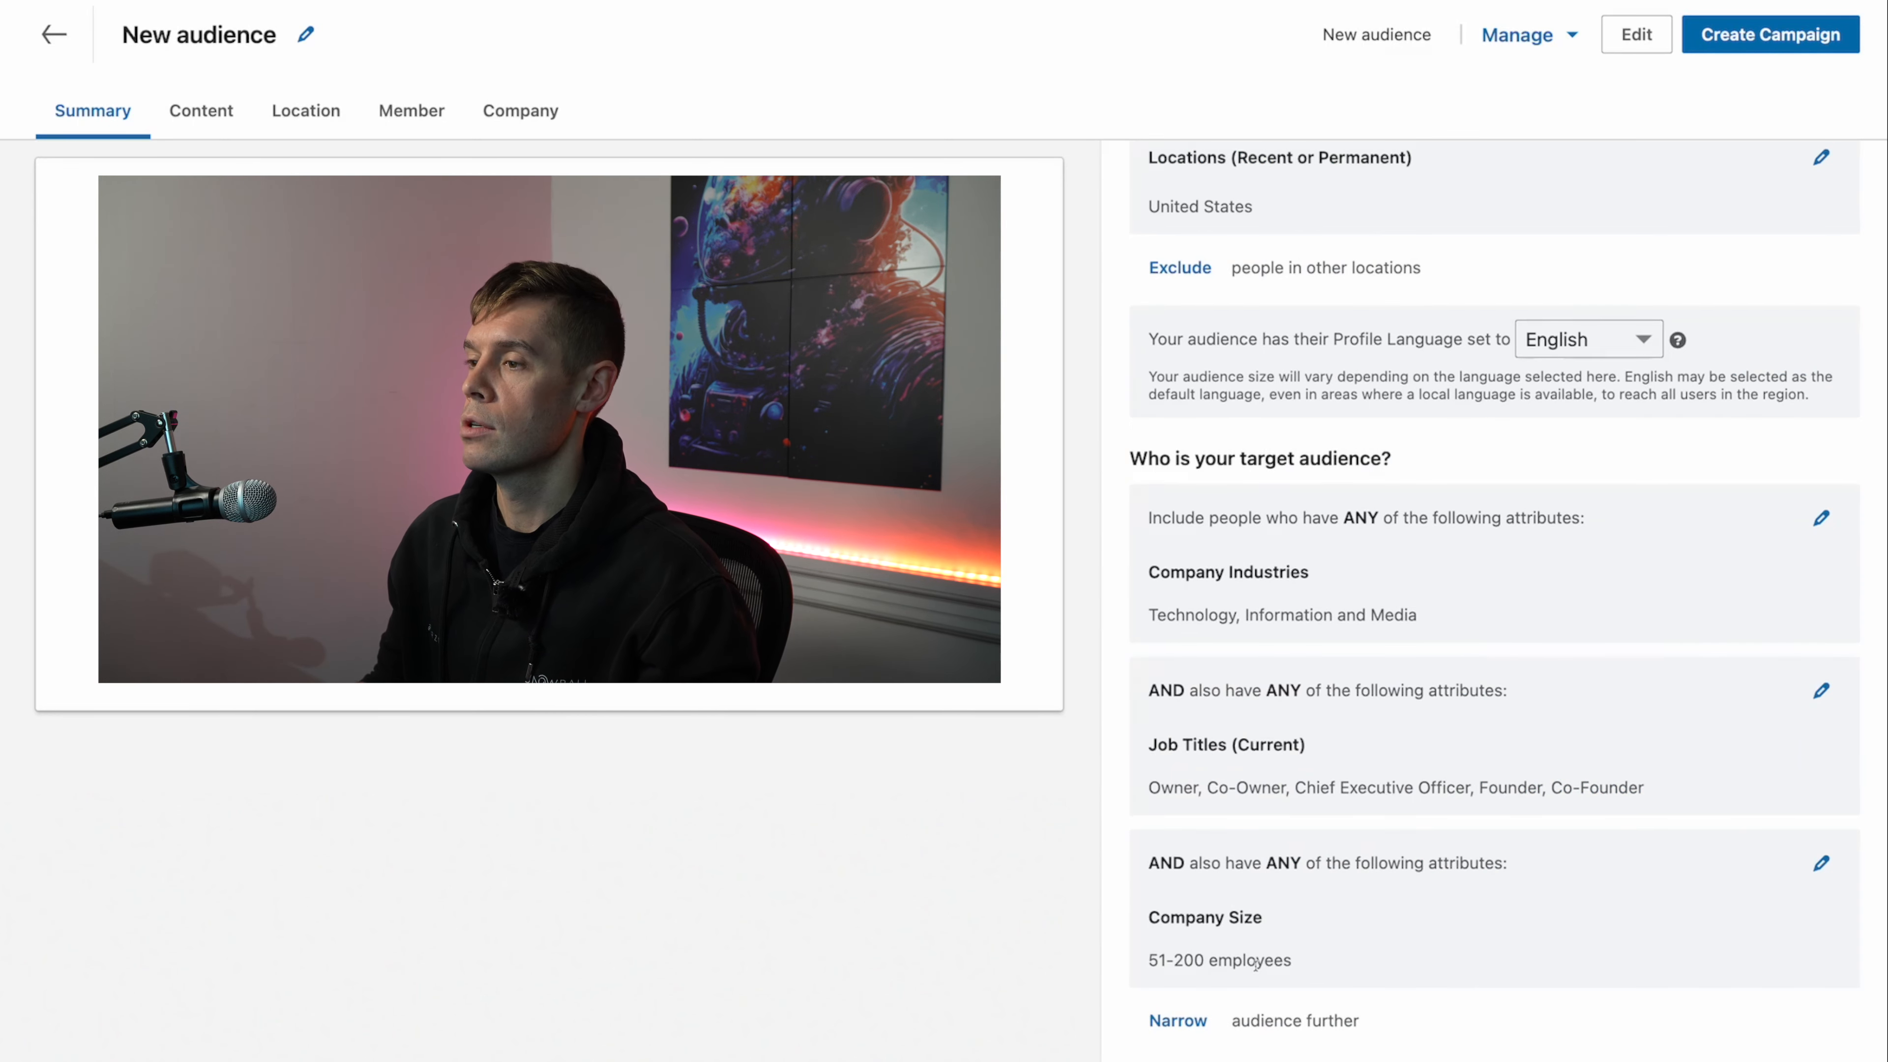
scroll(1332, 968, "up", 4)
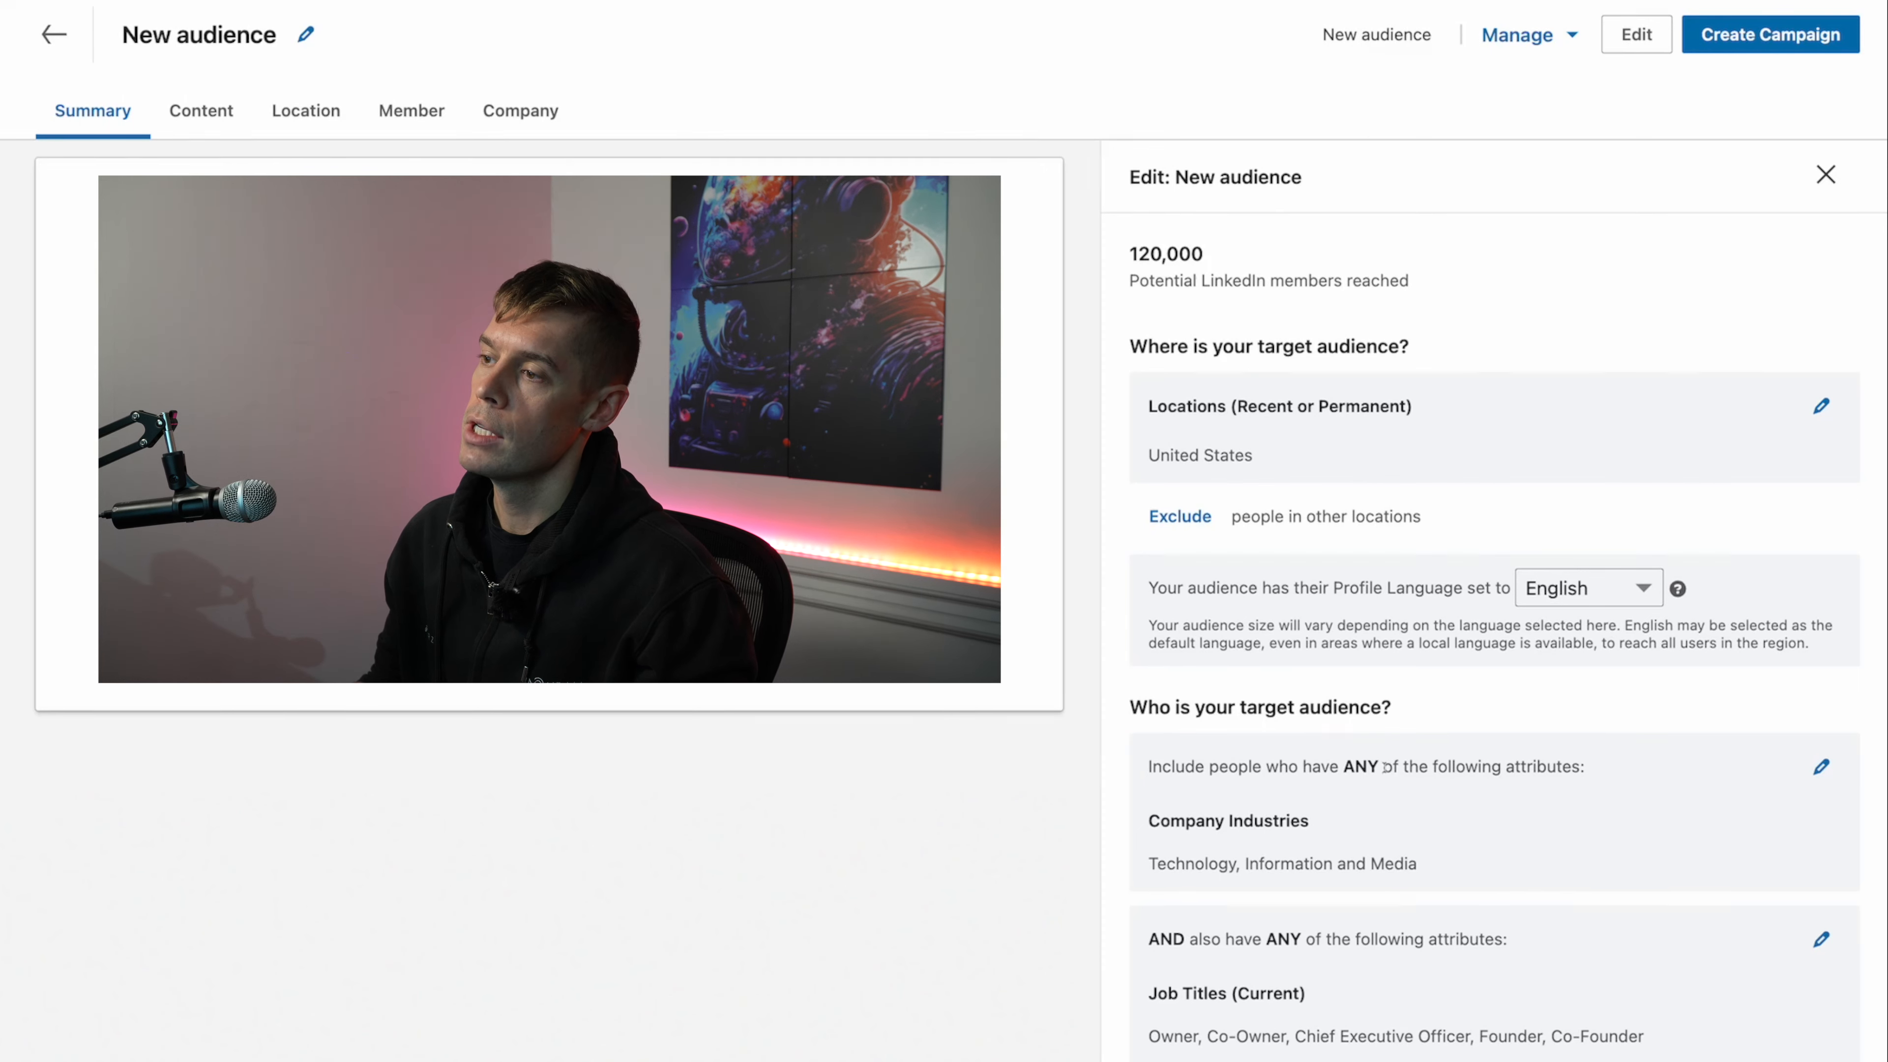
scroll(1384, 768, "down", 1)
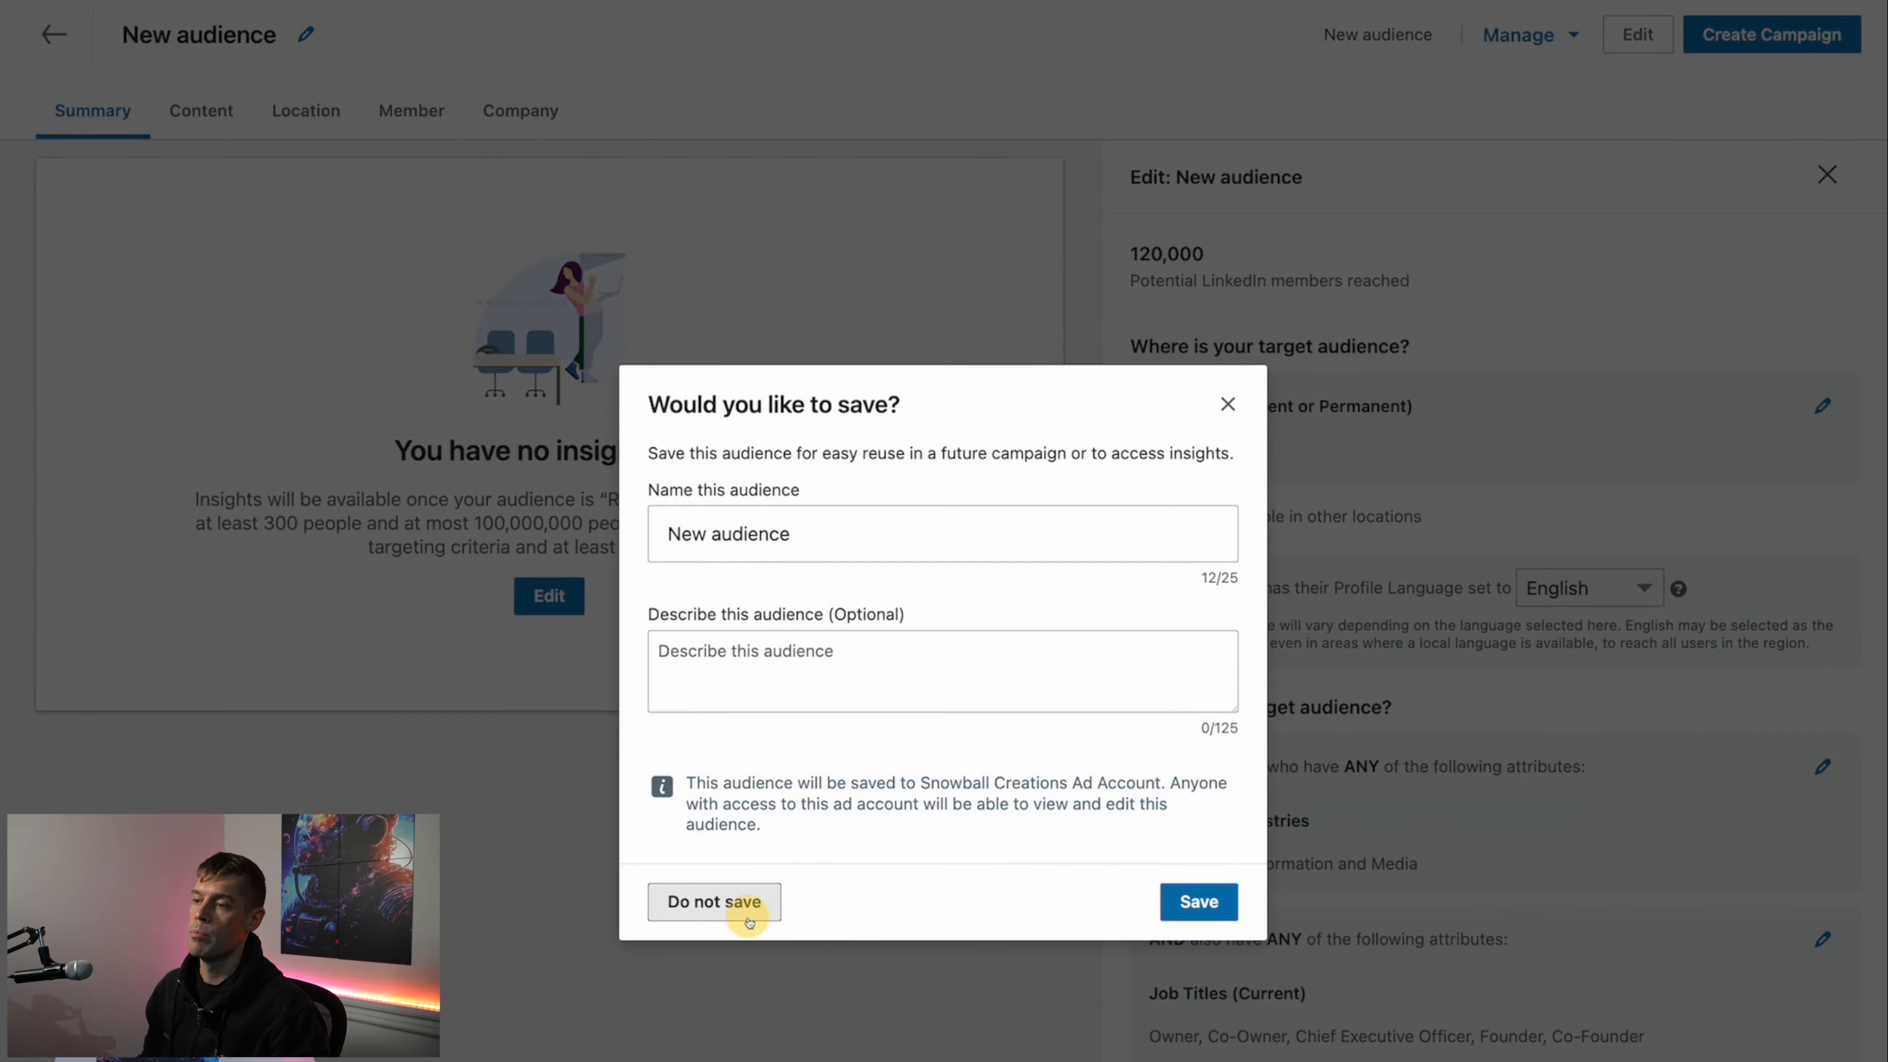
Step: Leave the new audience without saving it and show the matched audiences
left_click(724, 903)
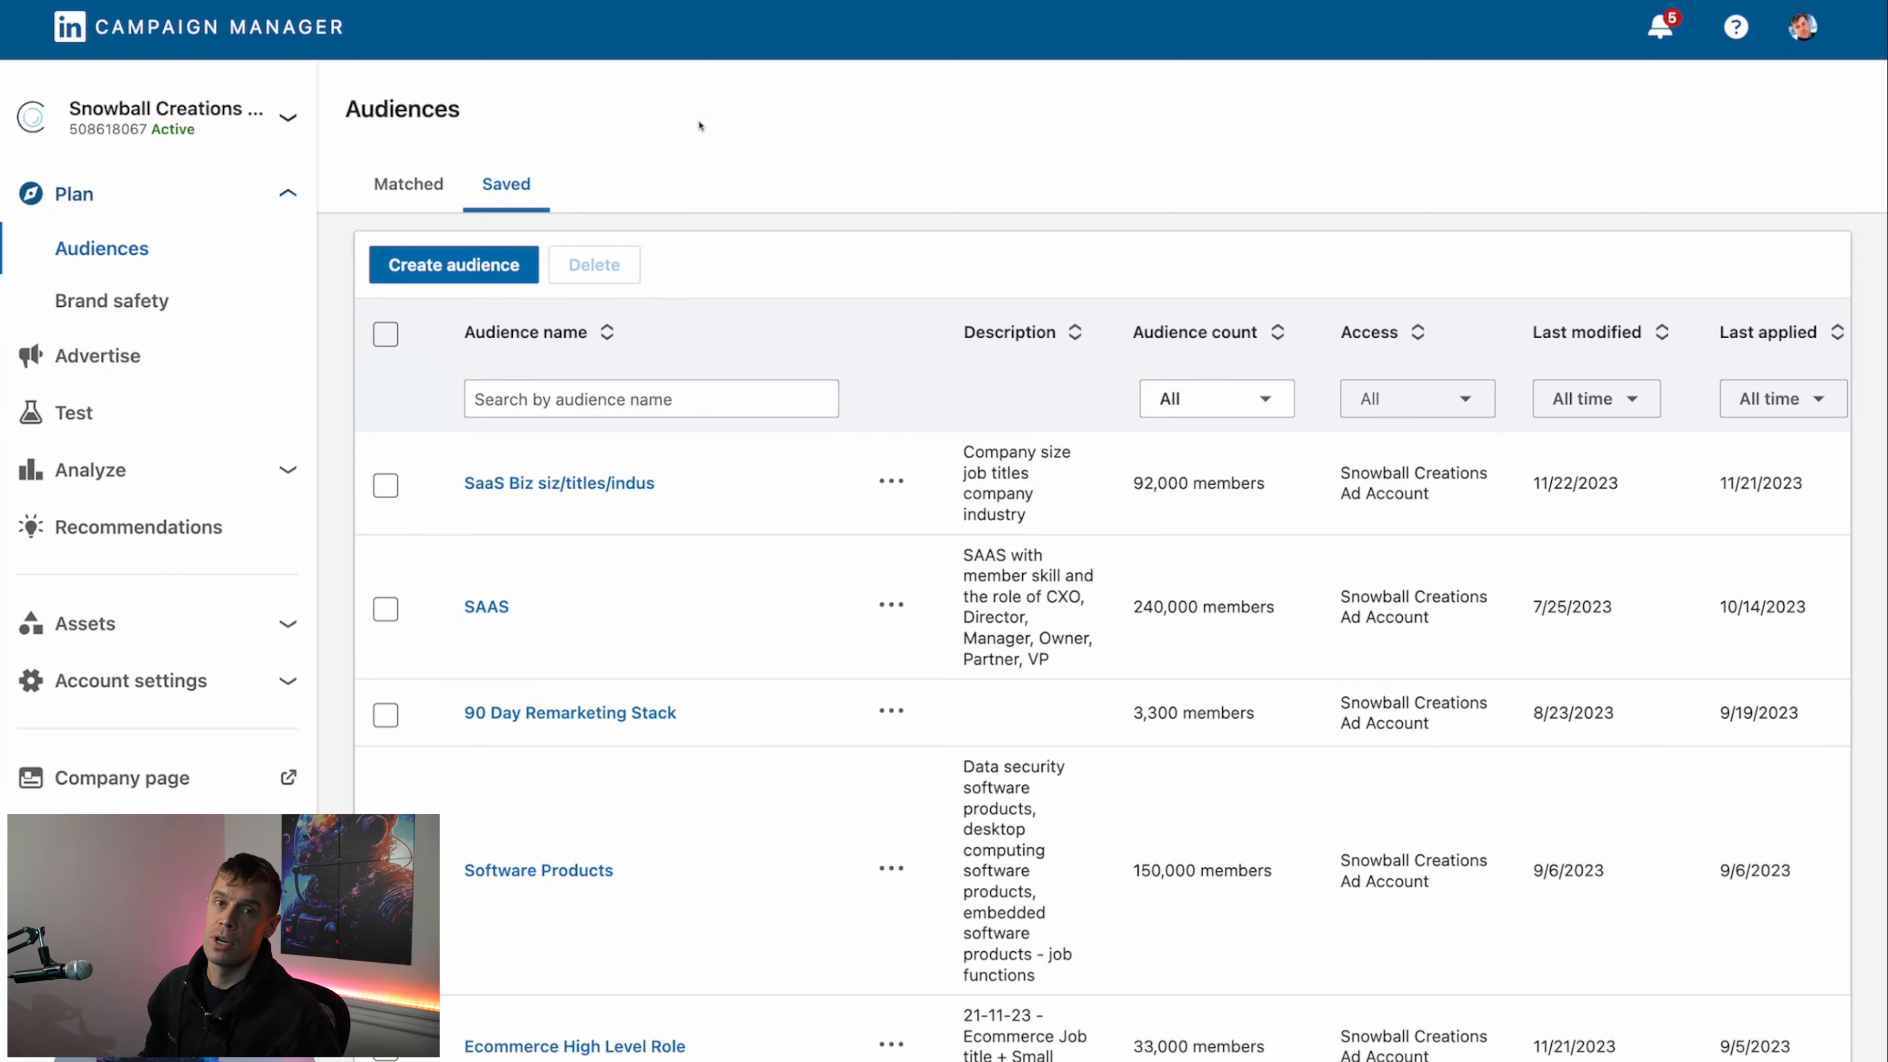
left_click(390, 183)
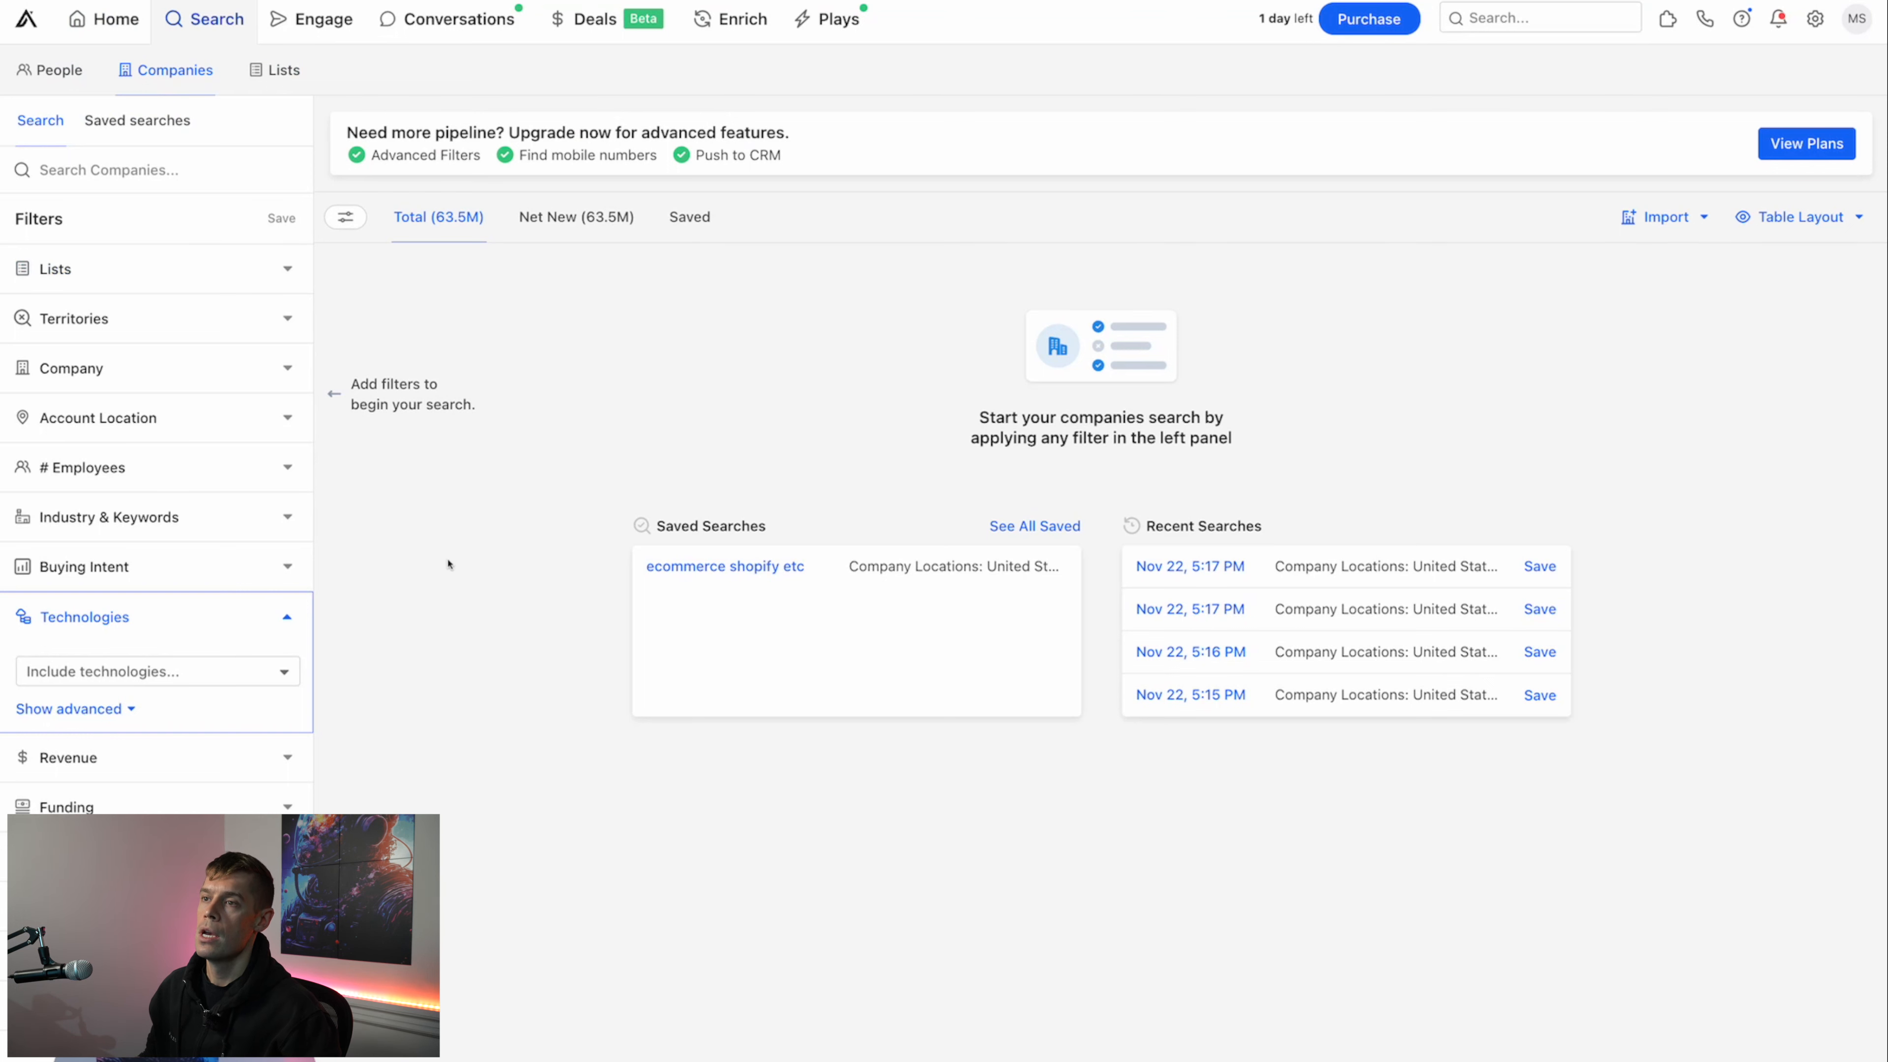
Step: Look at the Territories and Company filters of the company search, including the list of suggested companies
left_click(152, 321)
left_click(171, 312)
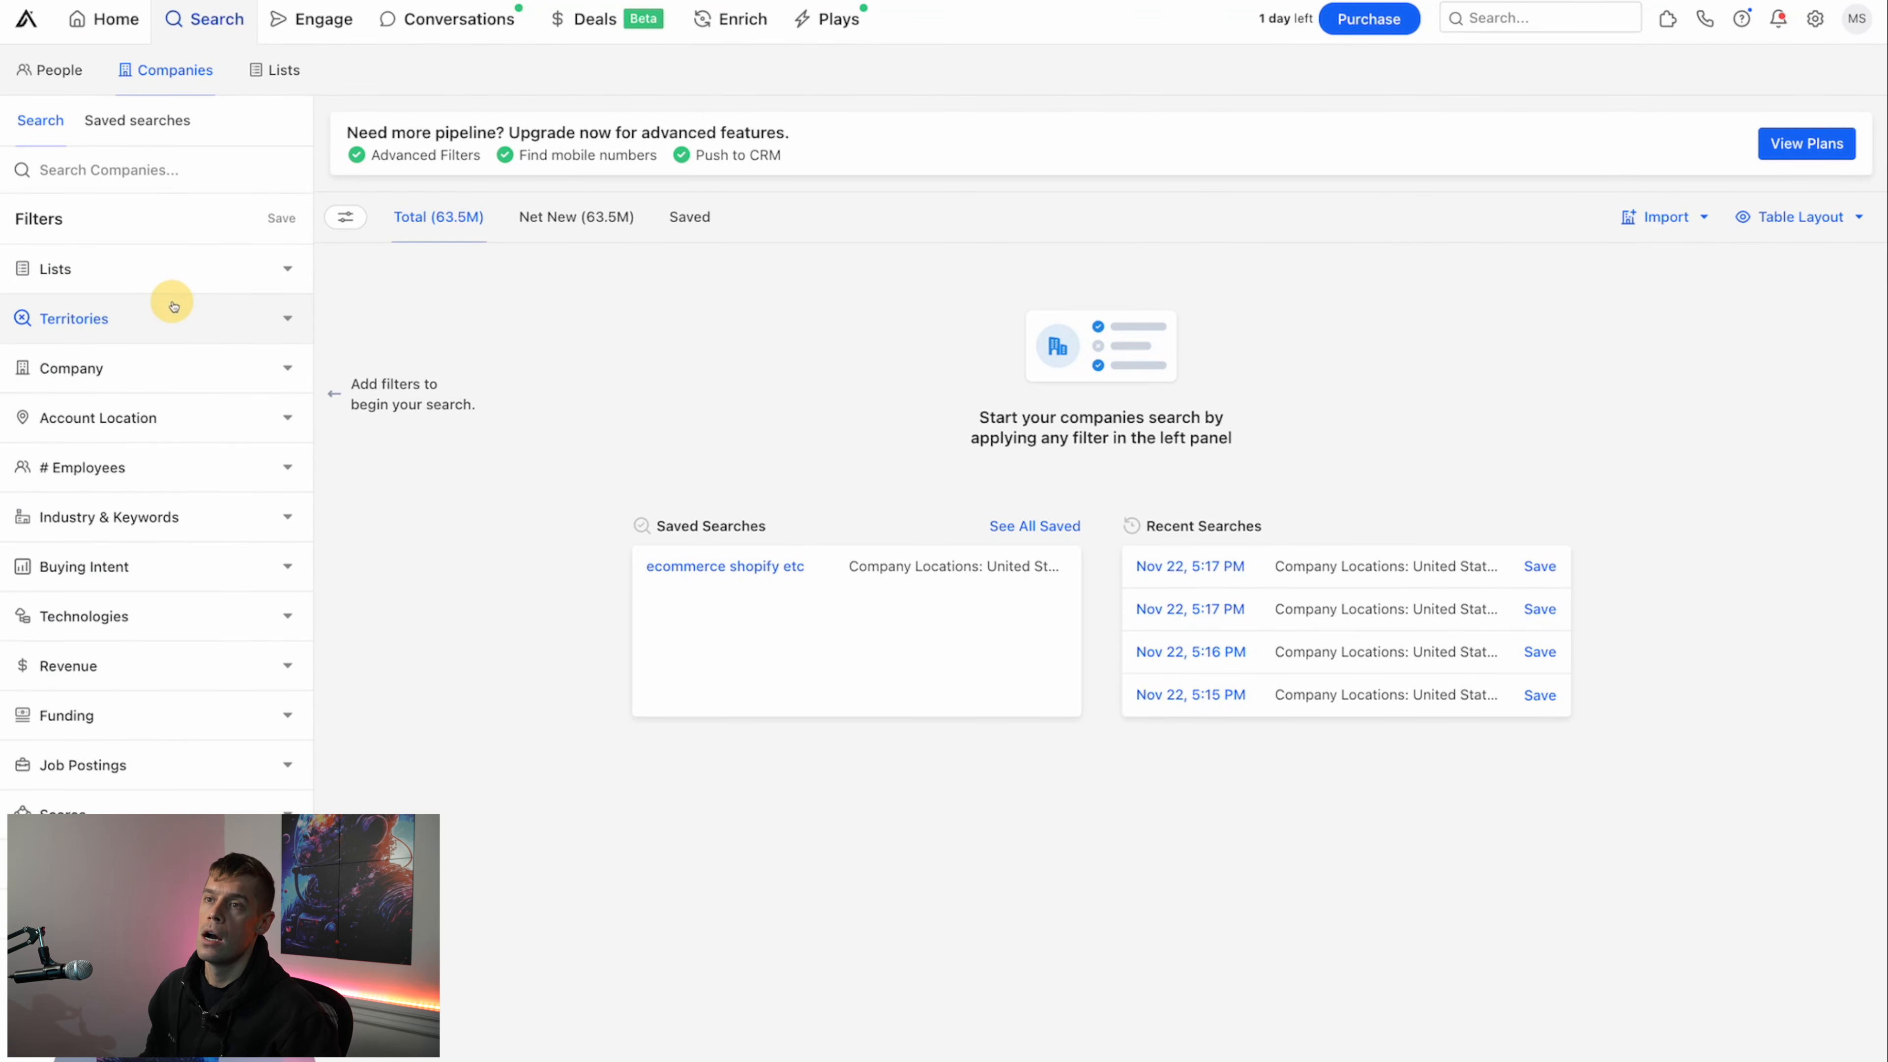
left_click(152, 368)
left_click(112, 461)
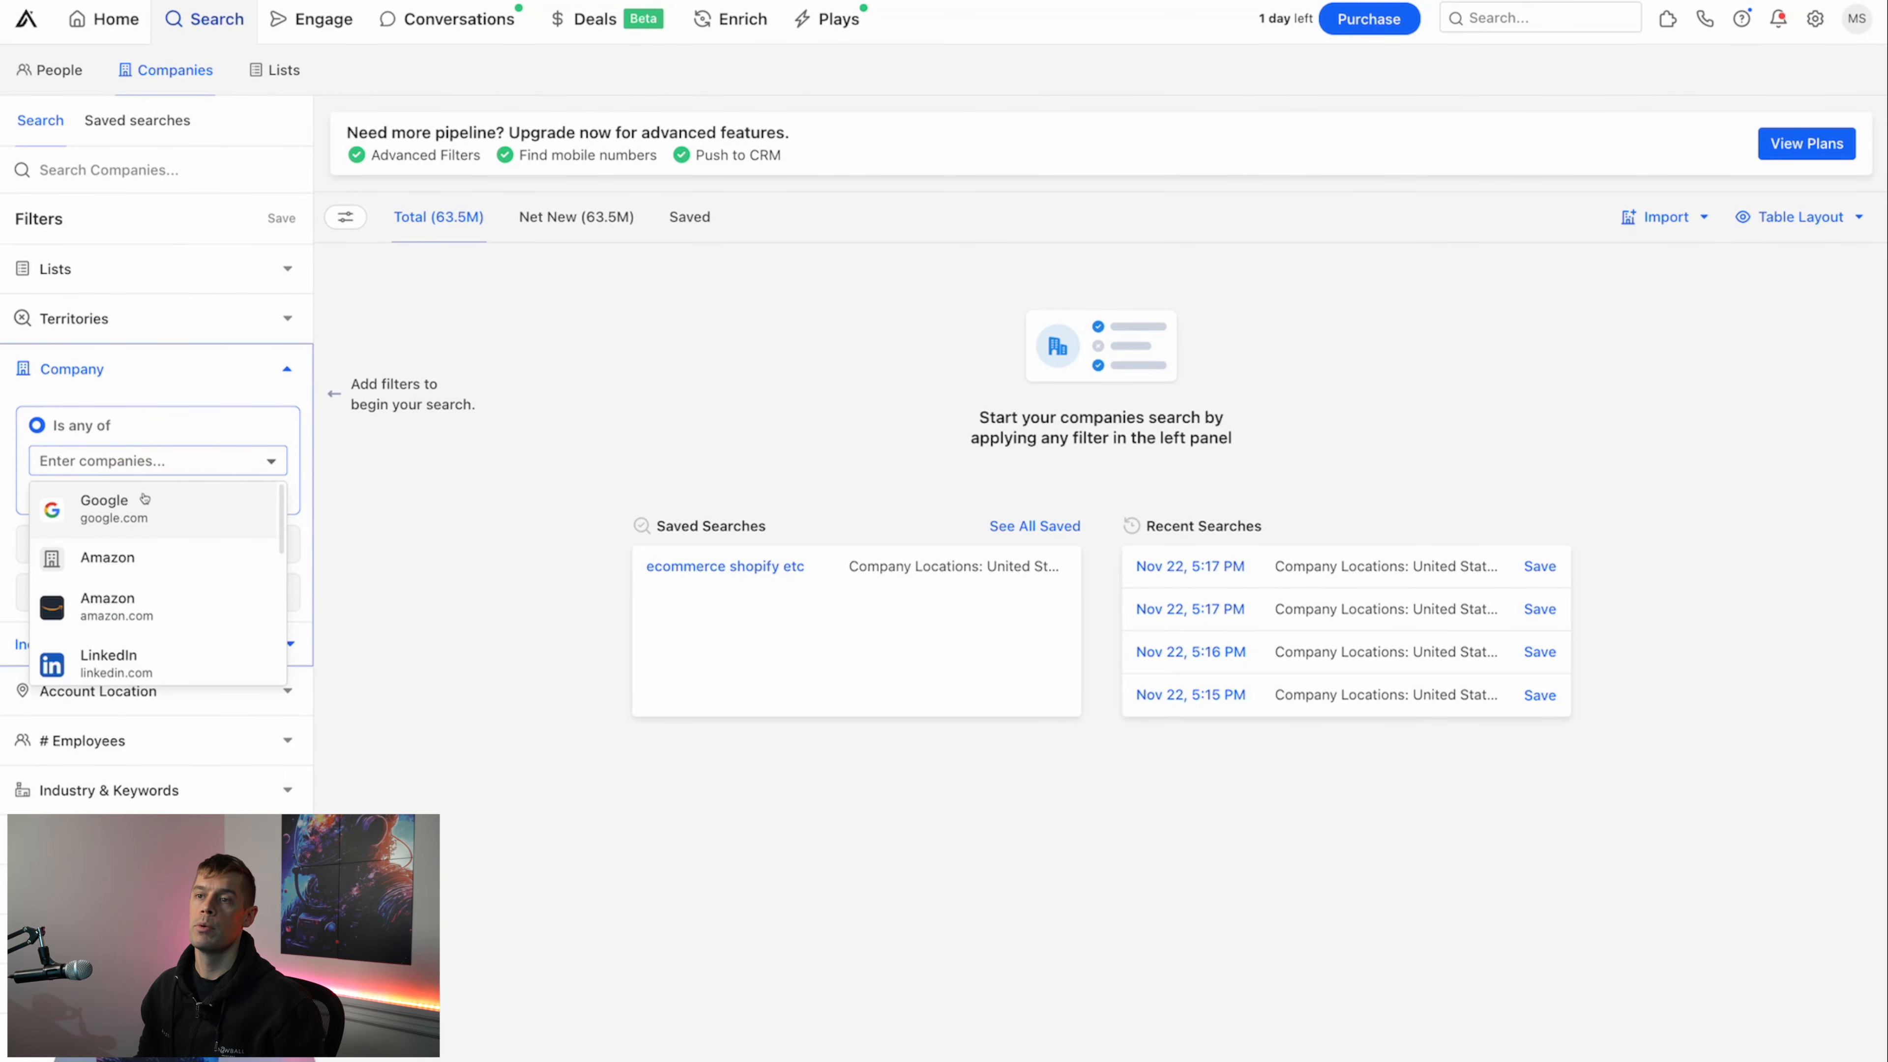
left_click(452, 440)
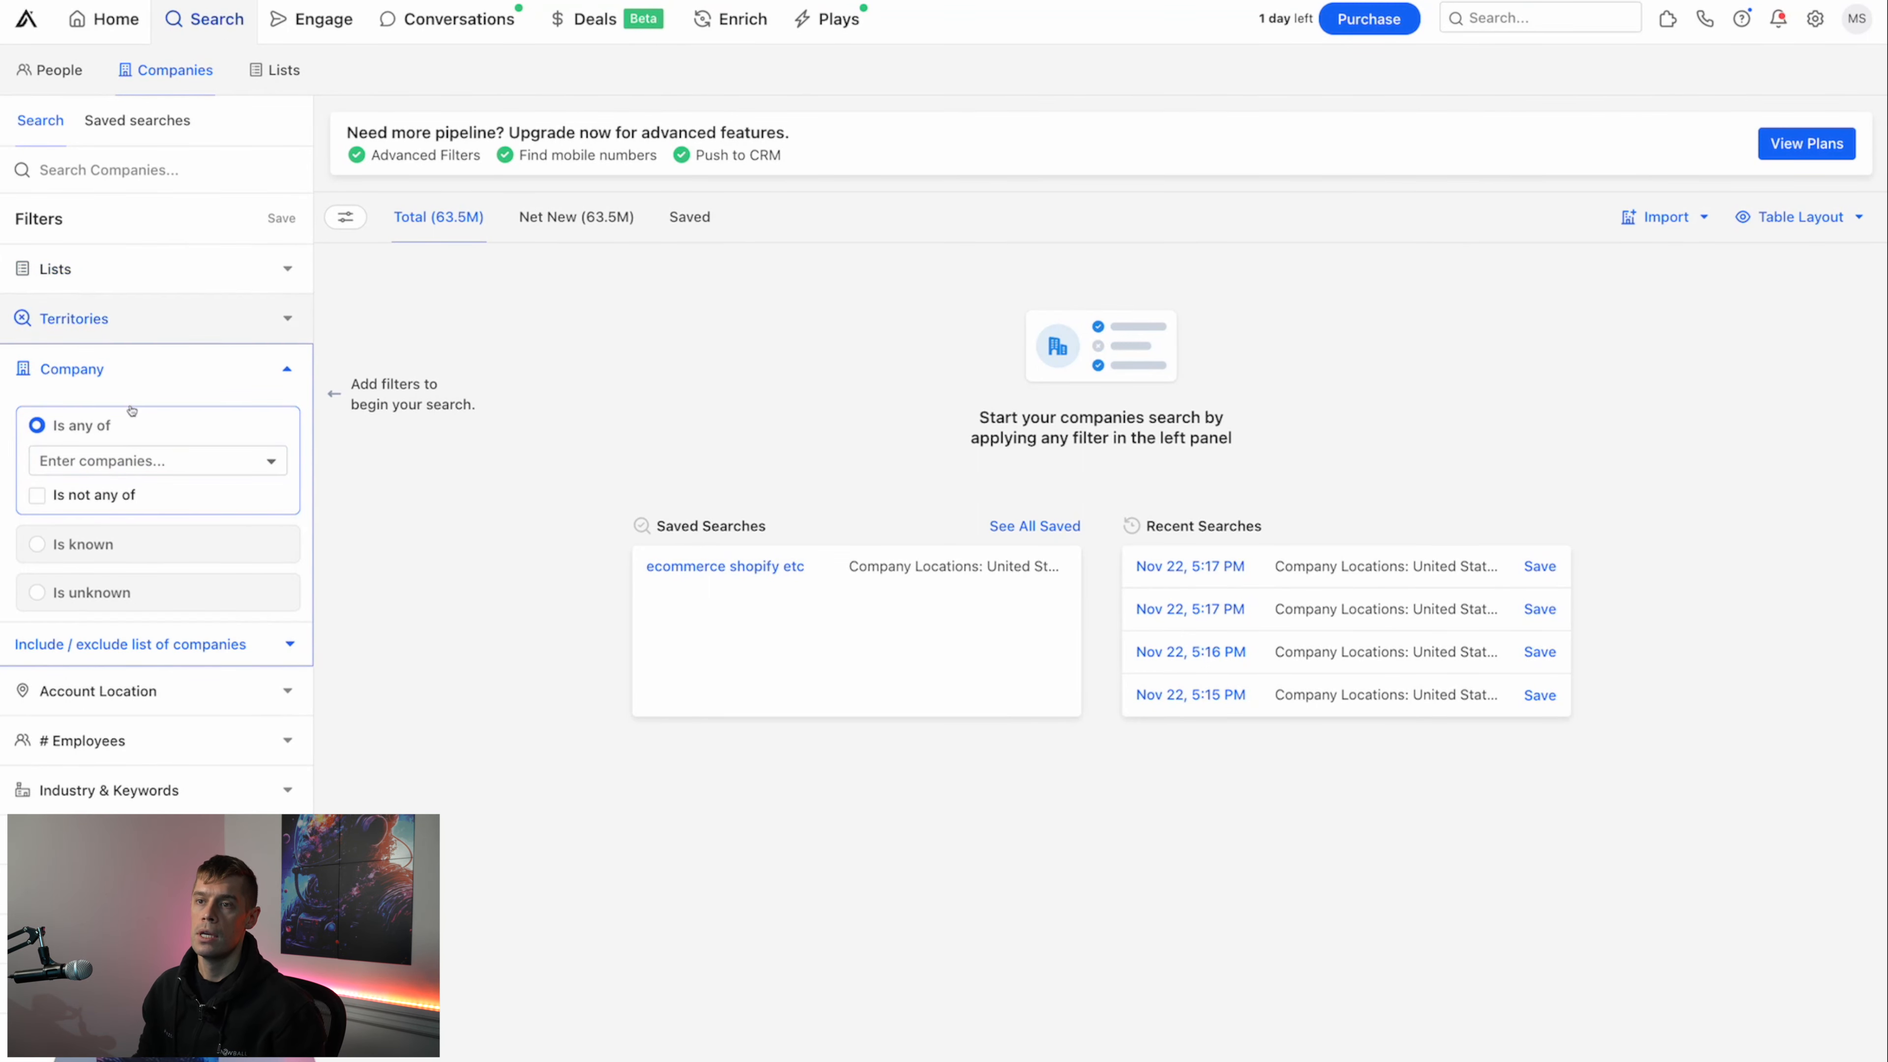
Step: Filter the company search by account location, selecting United States as the region
left_click(106, 691)
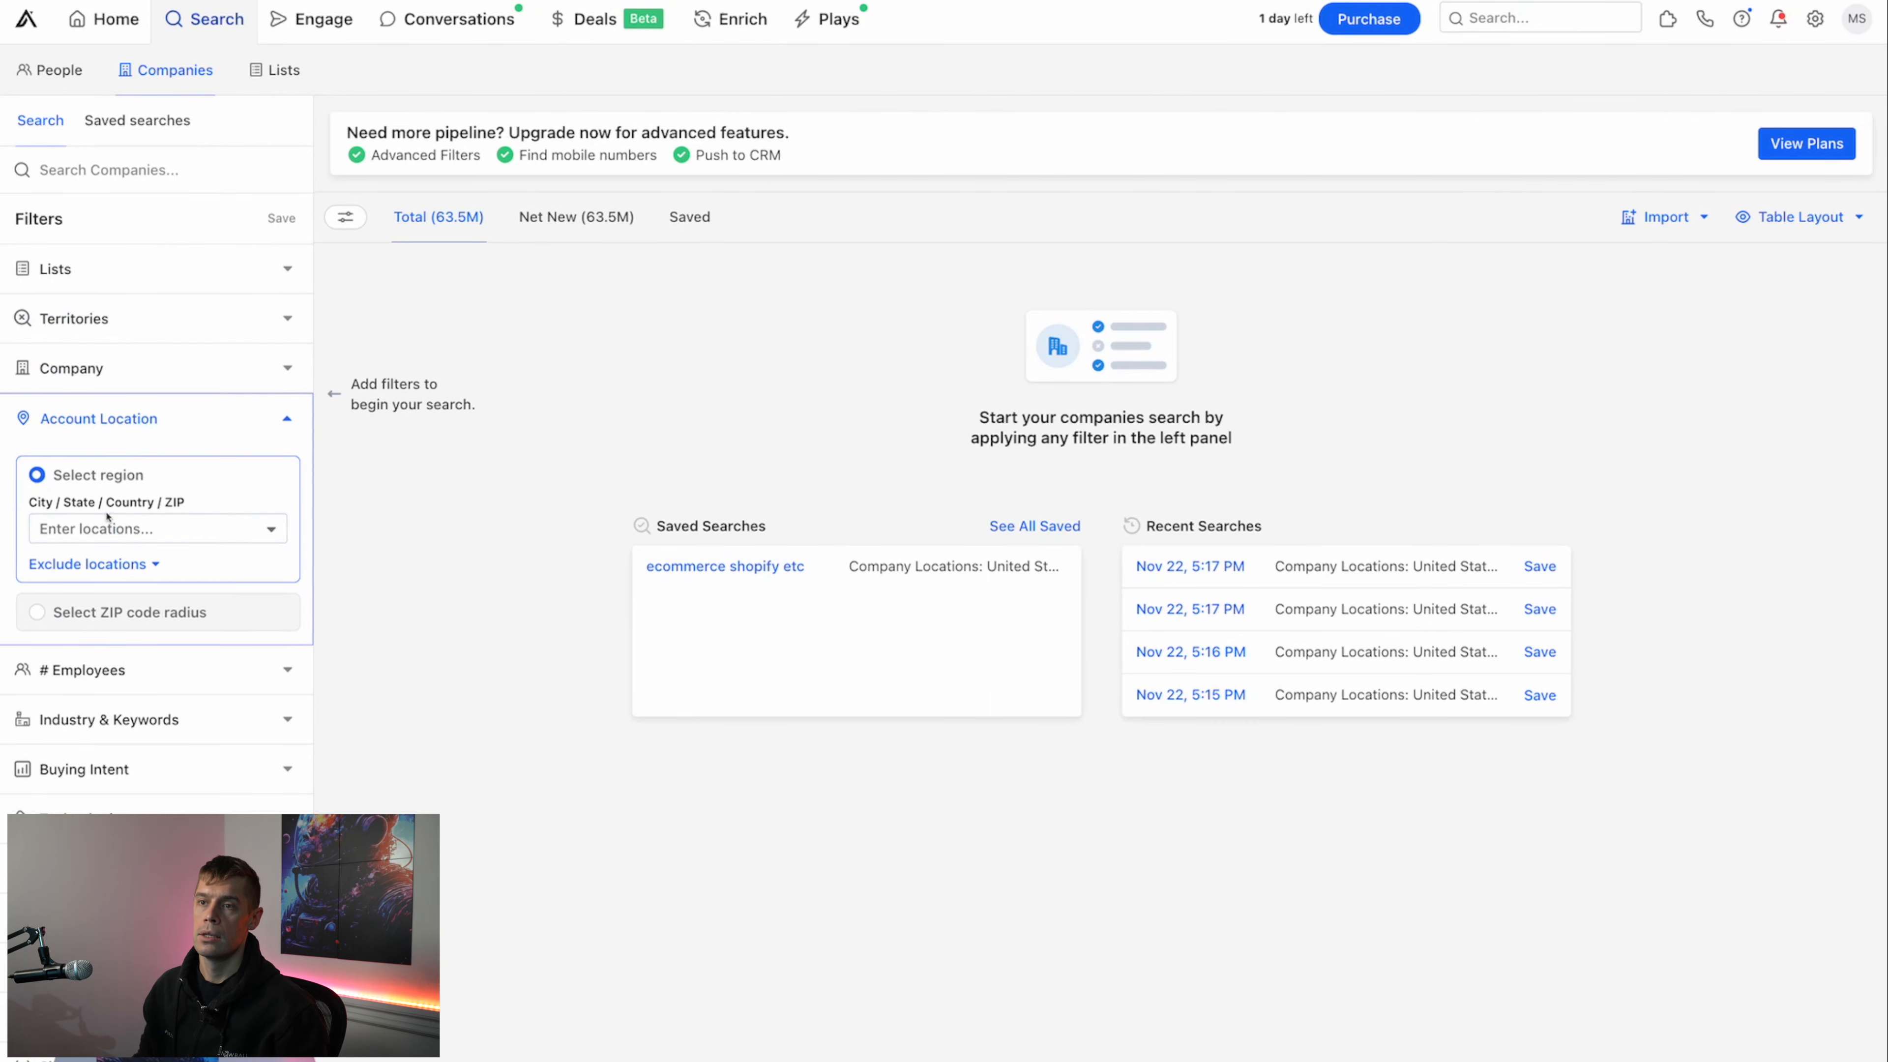
left_click(121, 527)
left_click(107, 567)
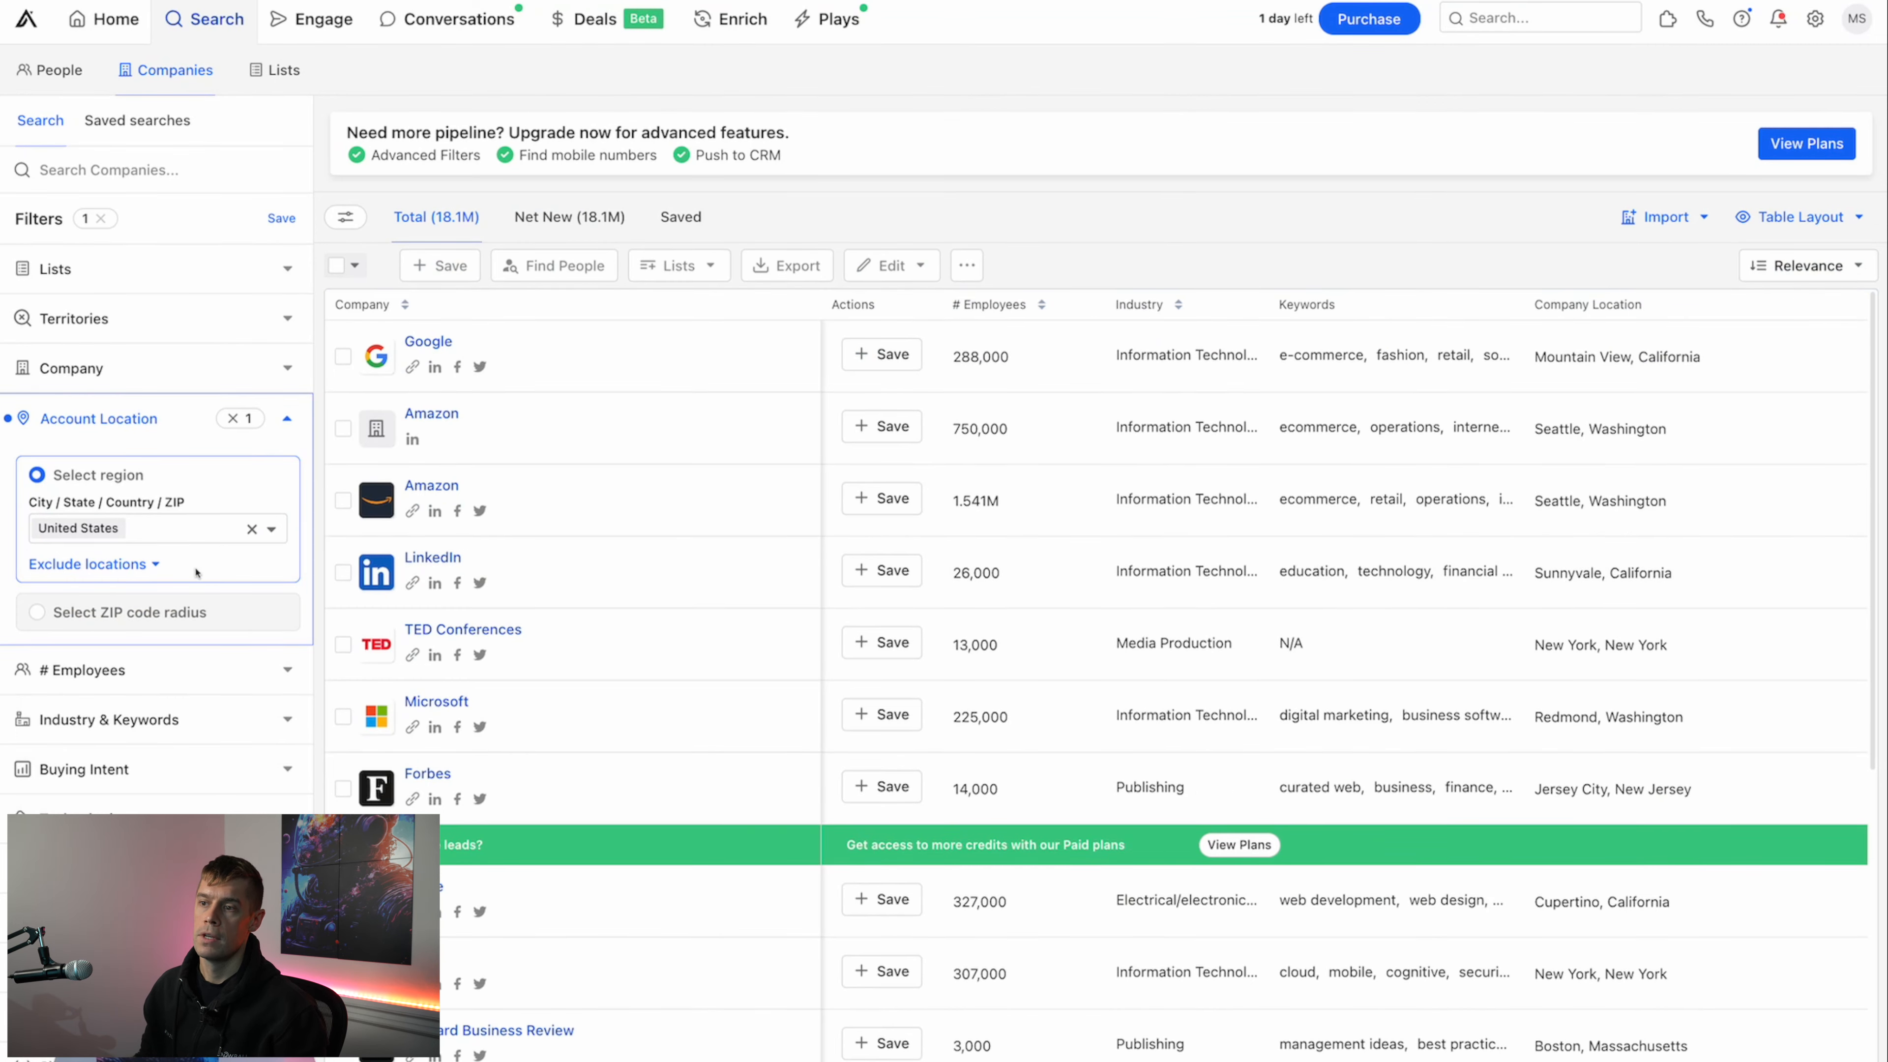
Step: Add the 51-100, 101-200 and 201-500 employee ranges to the company search
left_click(135, 668)
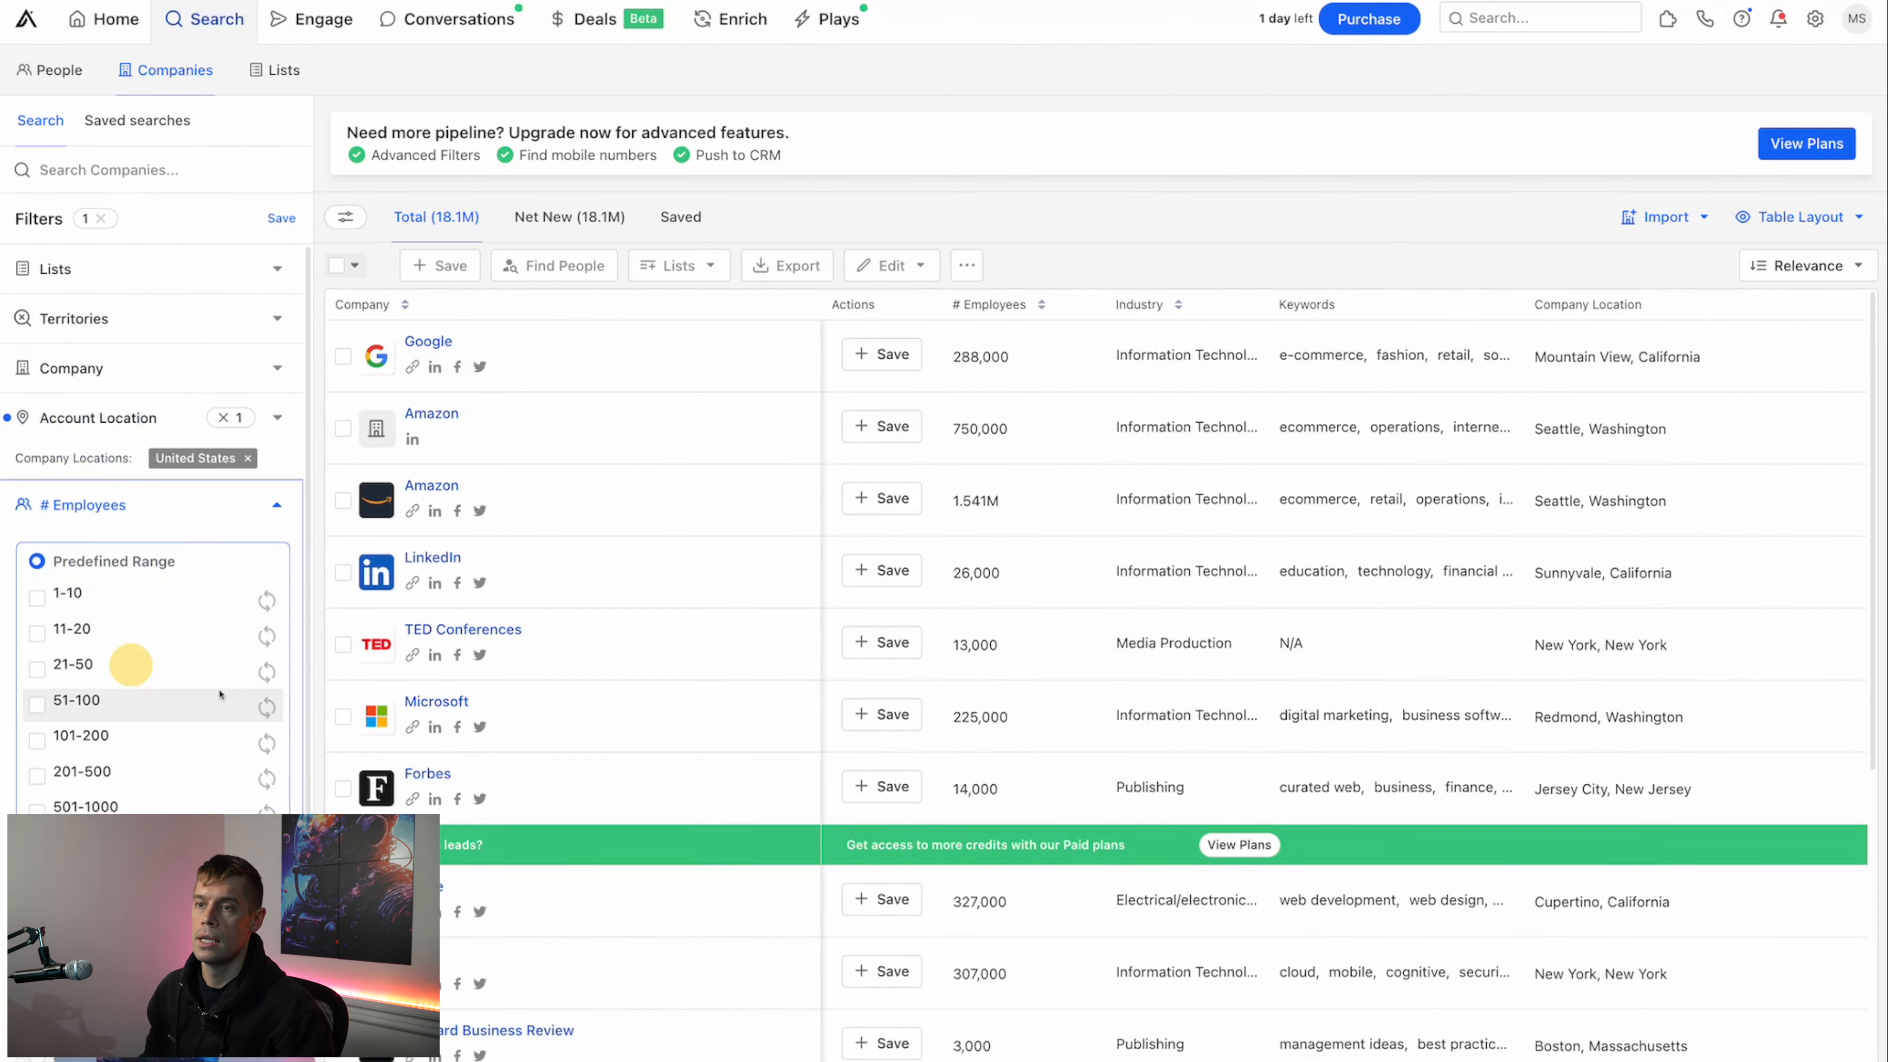
left_click(36, 685)
left_click(36, 716)
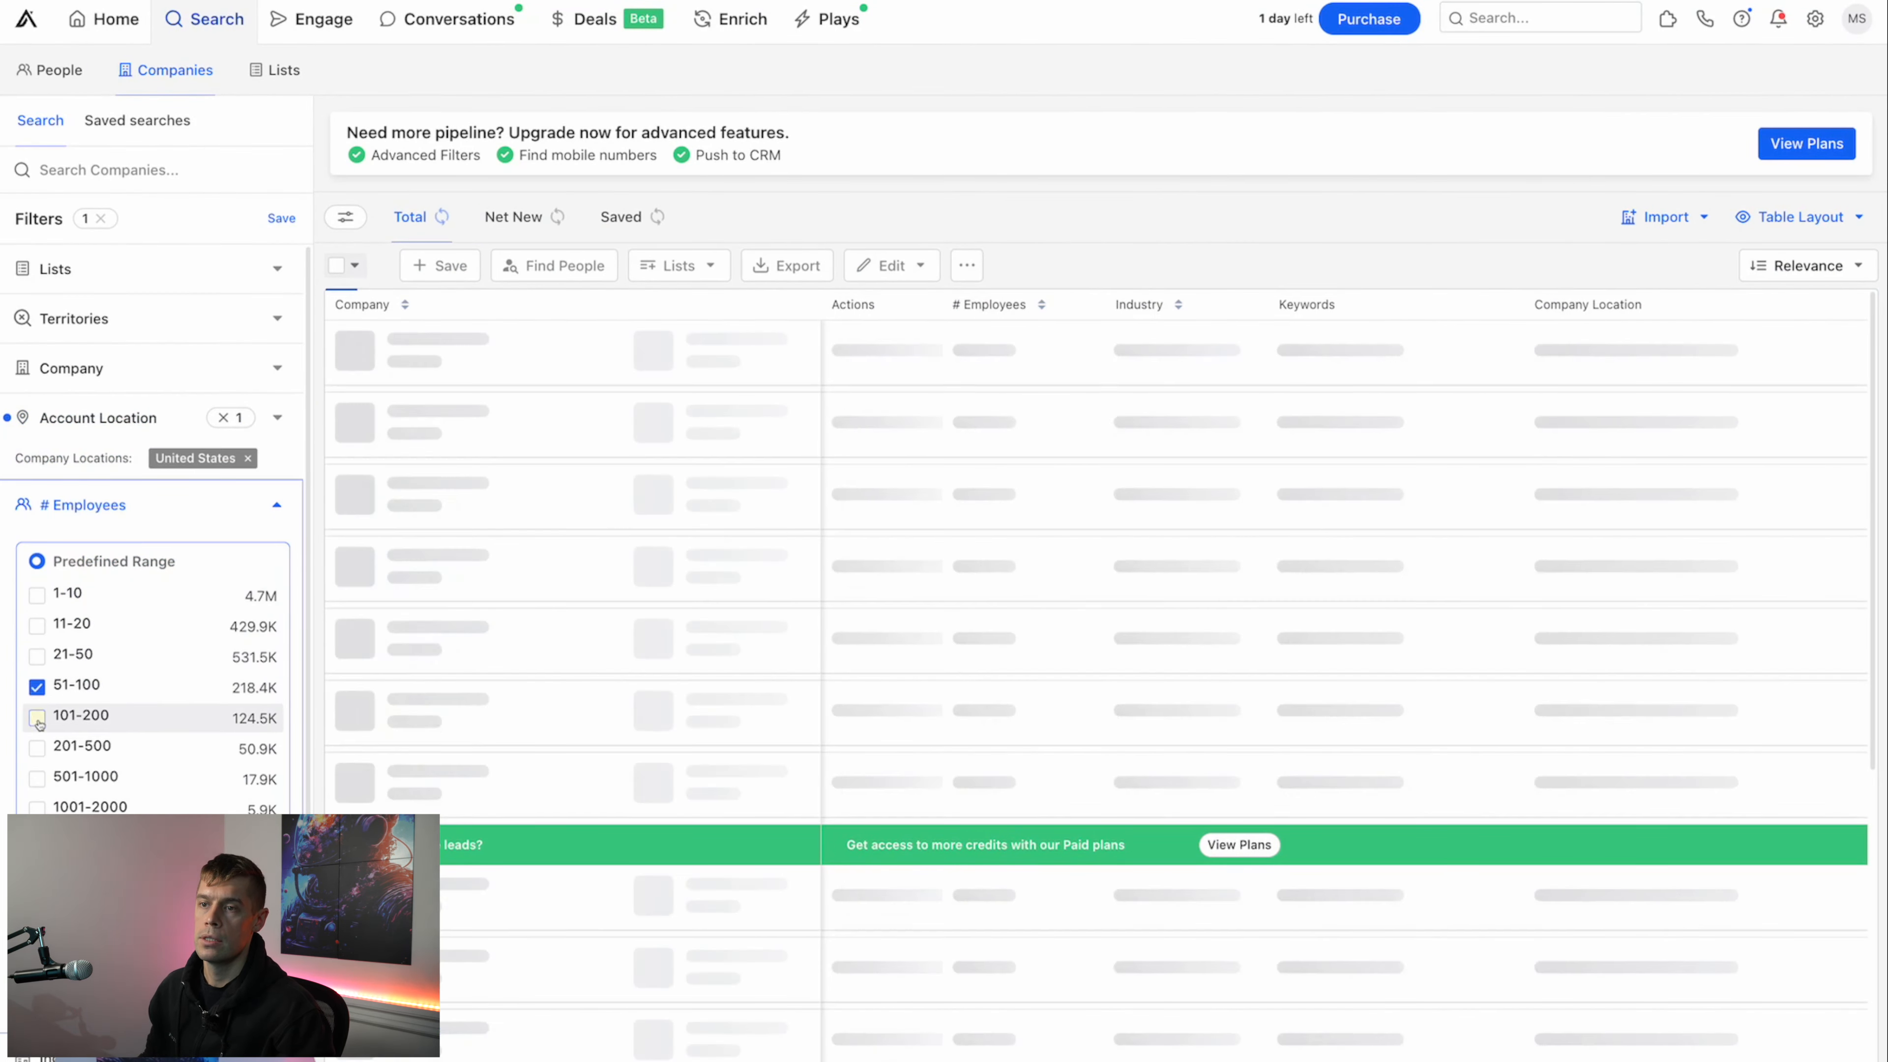
left_click(36, 747)
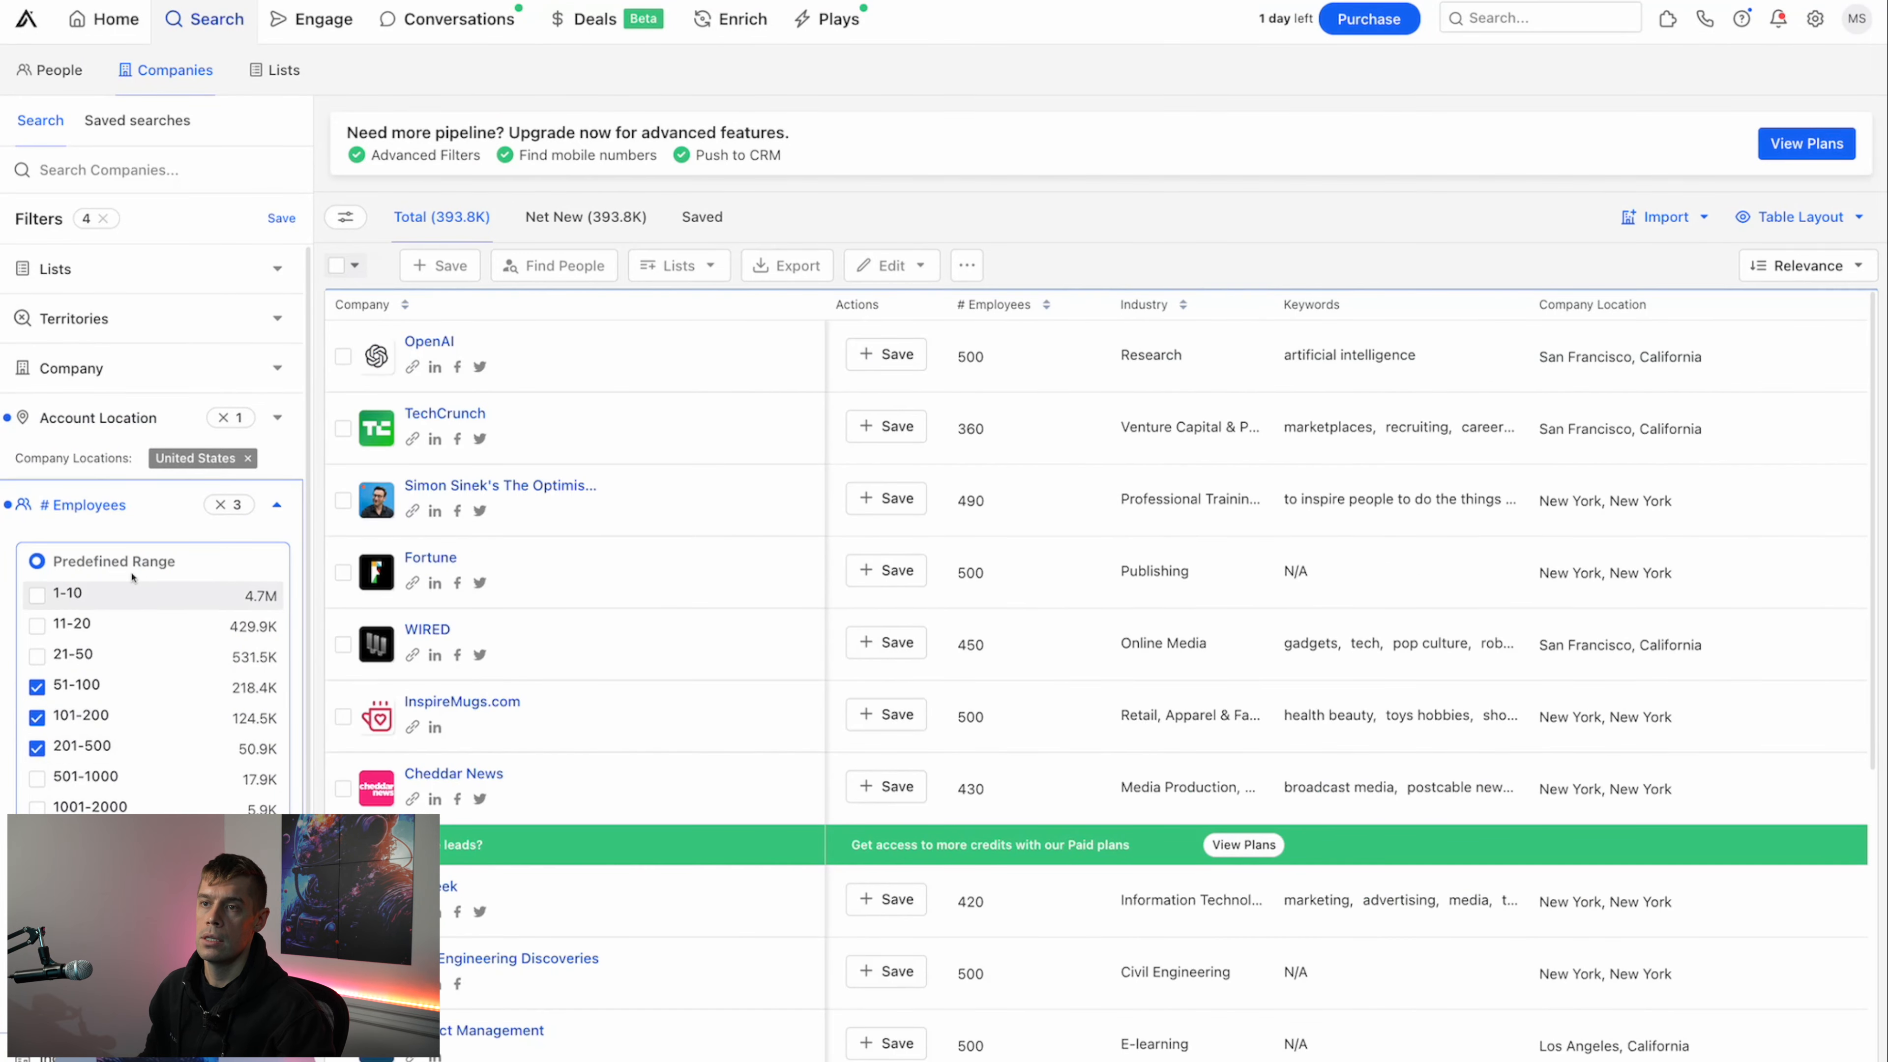
left_click(267, 510)
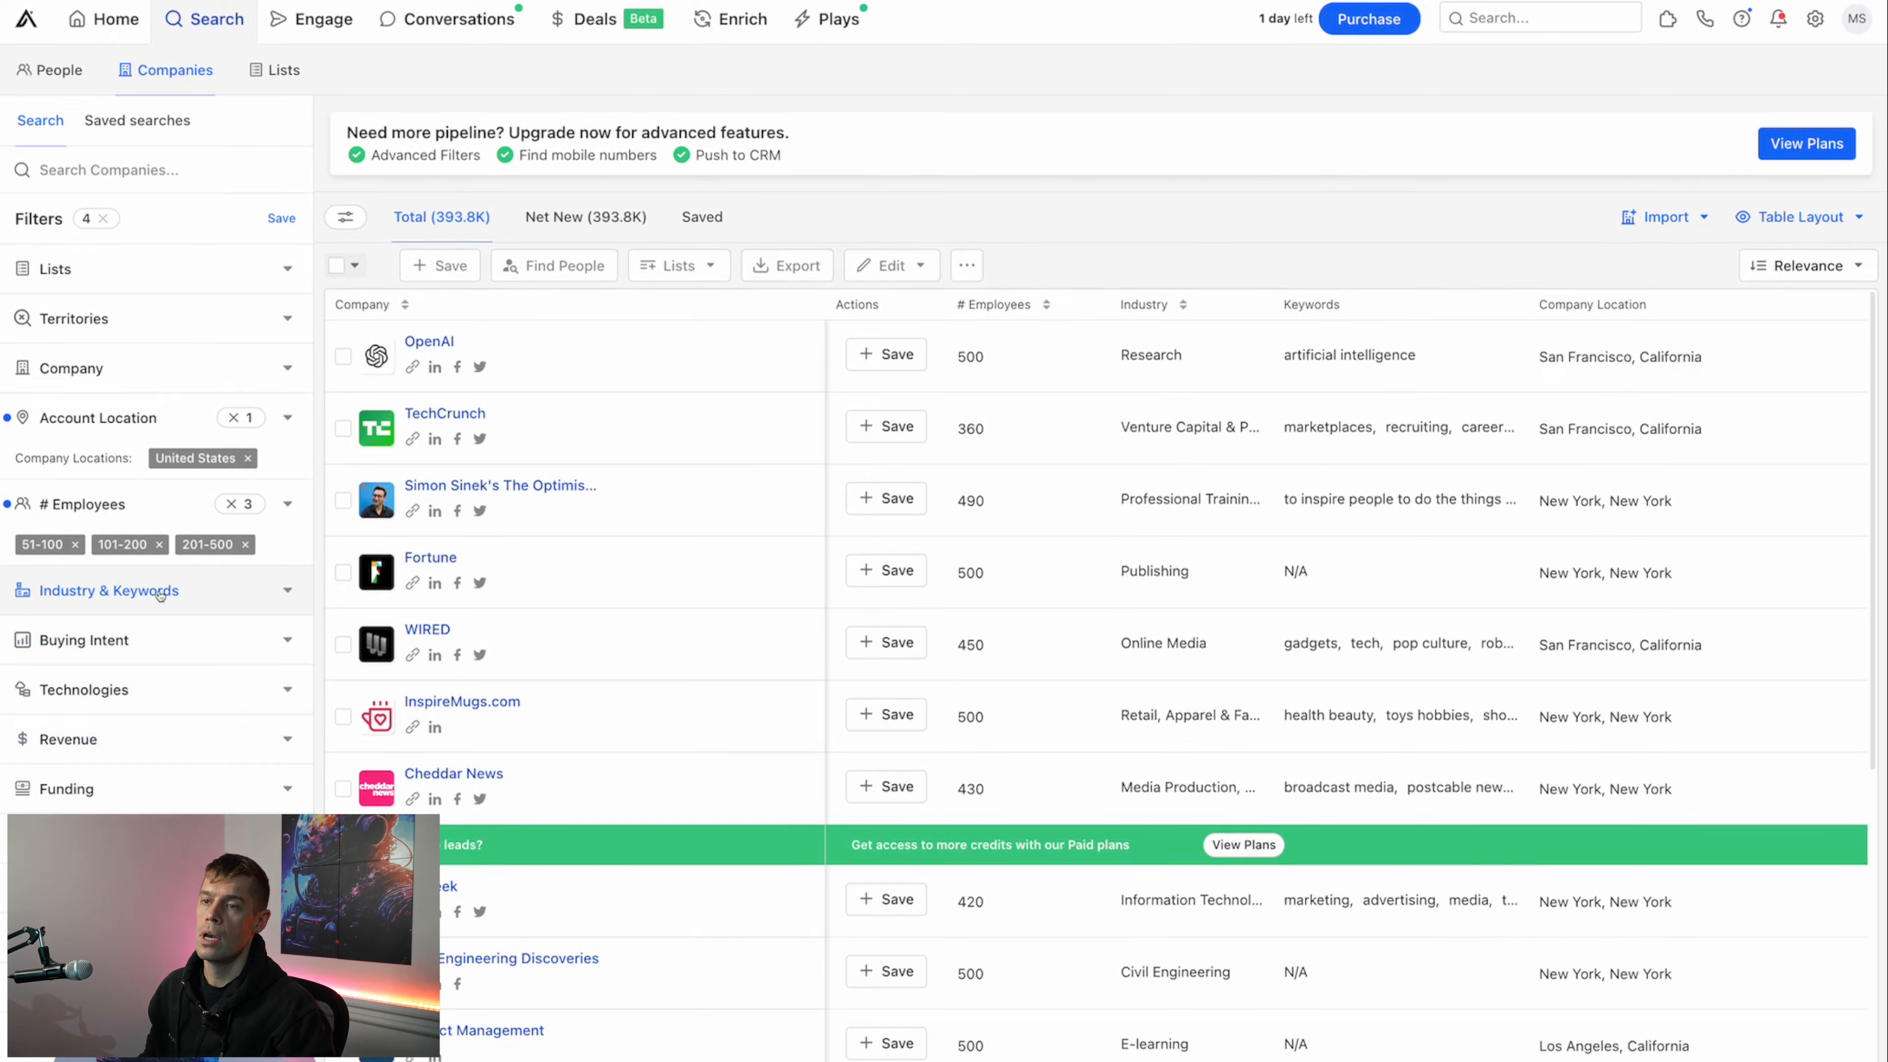
Step: Look at the Industry & Keywords and Buying Intent filter options without setting any of them
left_click(159, 600)
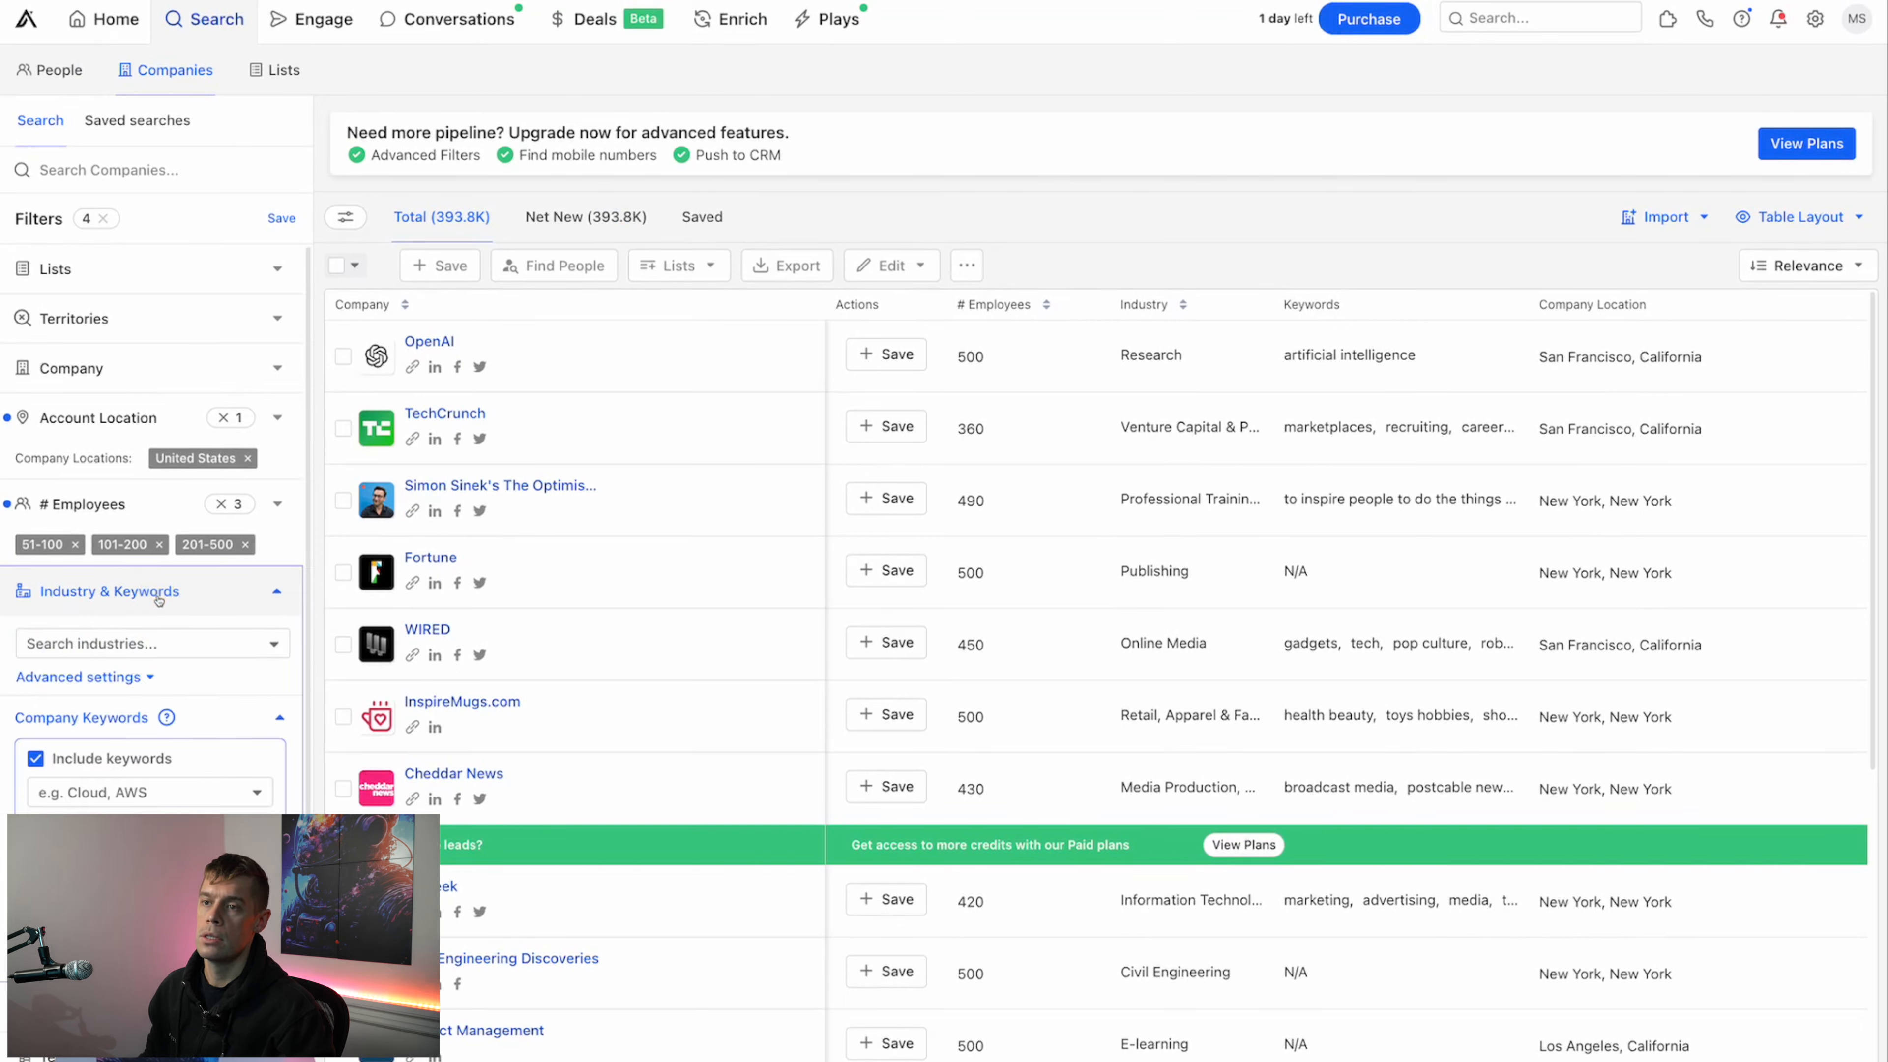
left_click(272, 591)
left_click(288, 641)
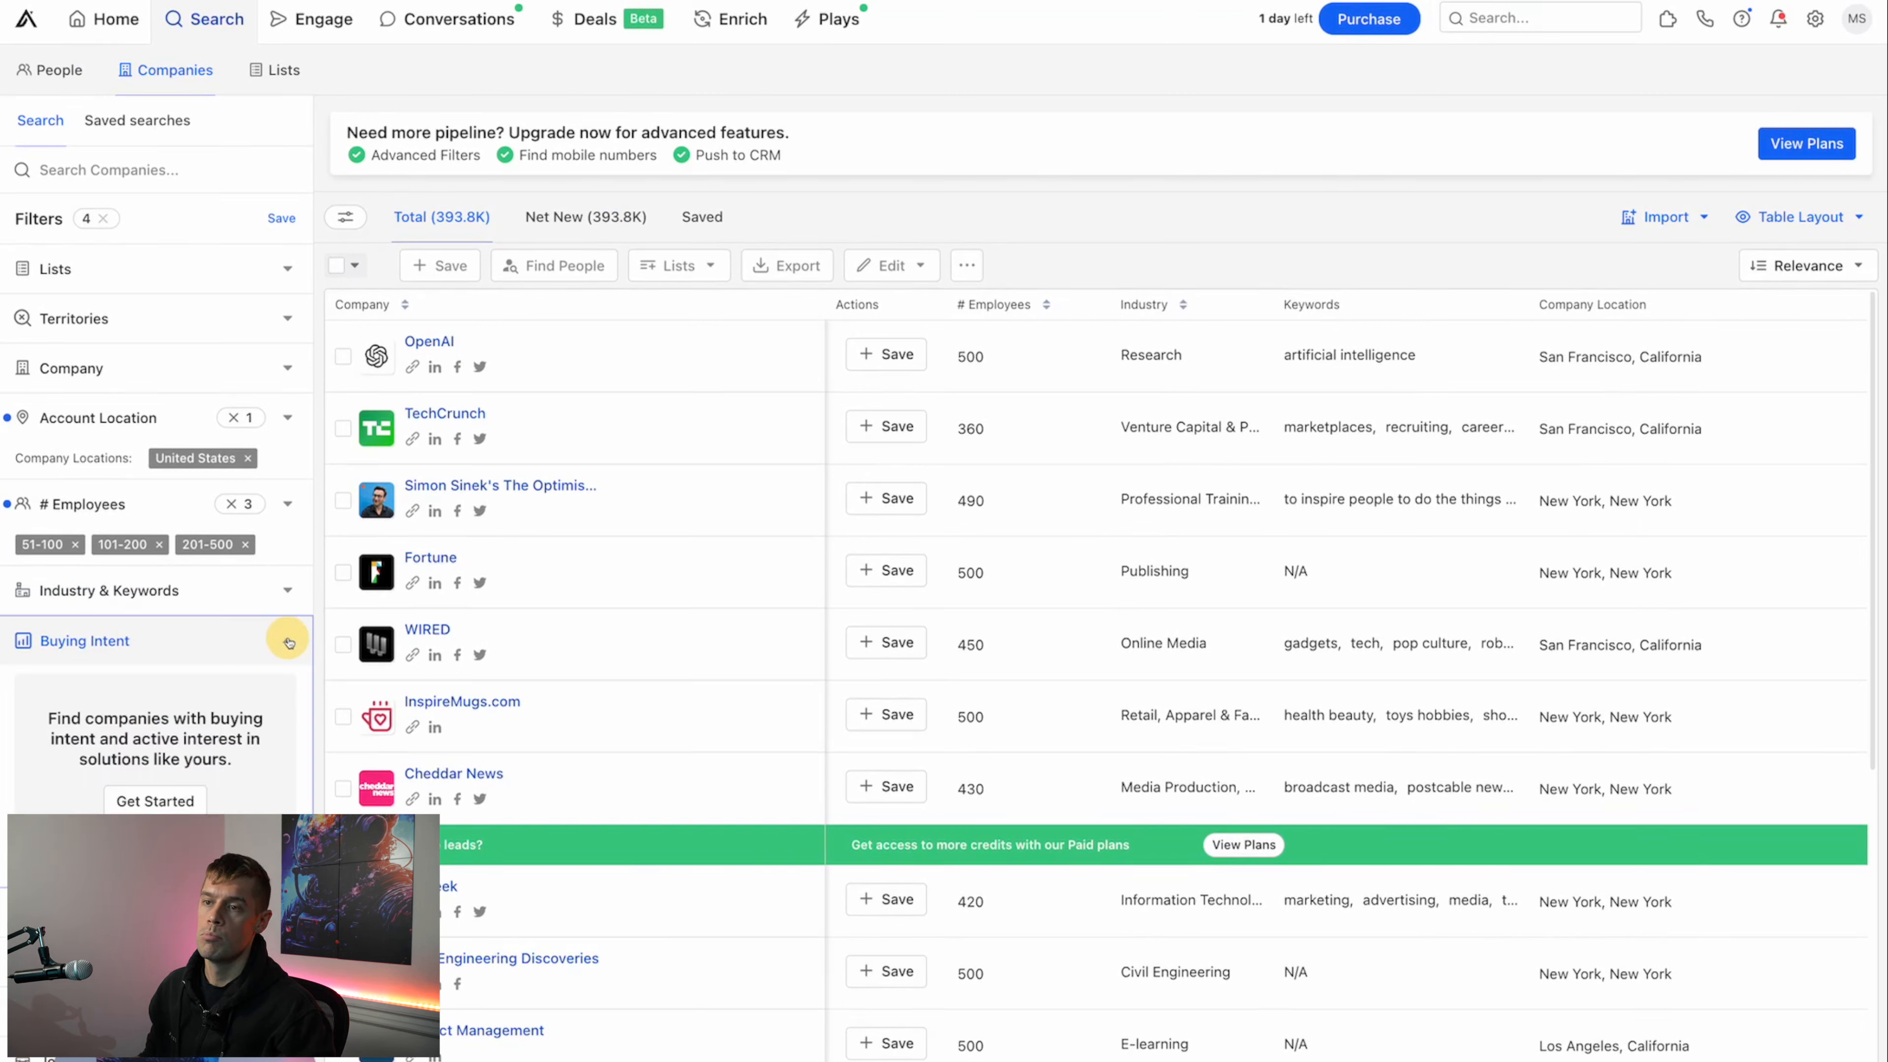
left_click(288, 641)
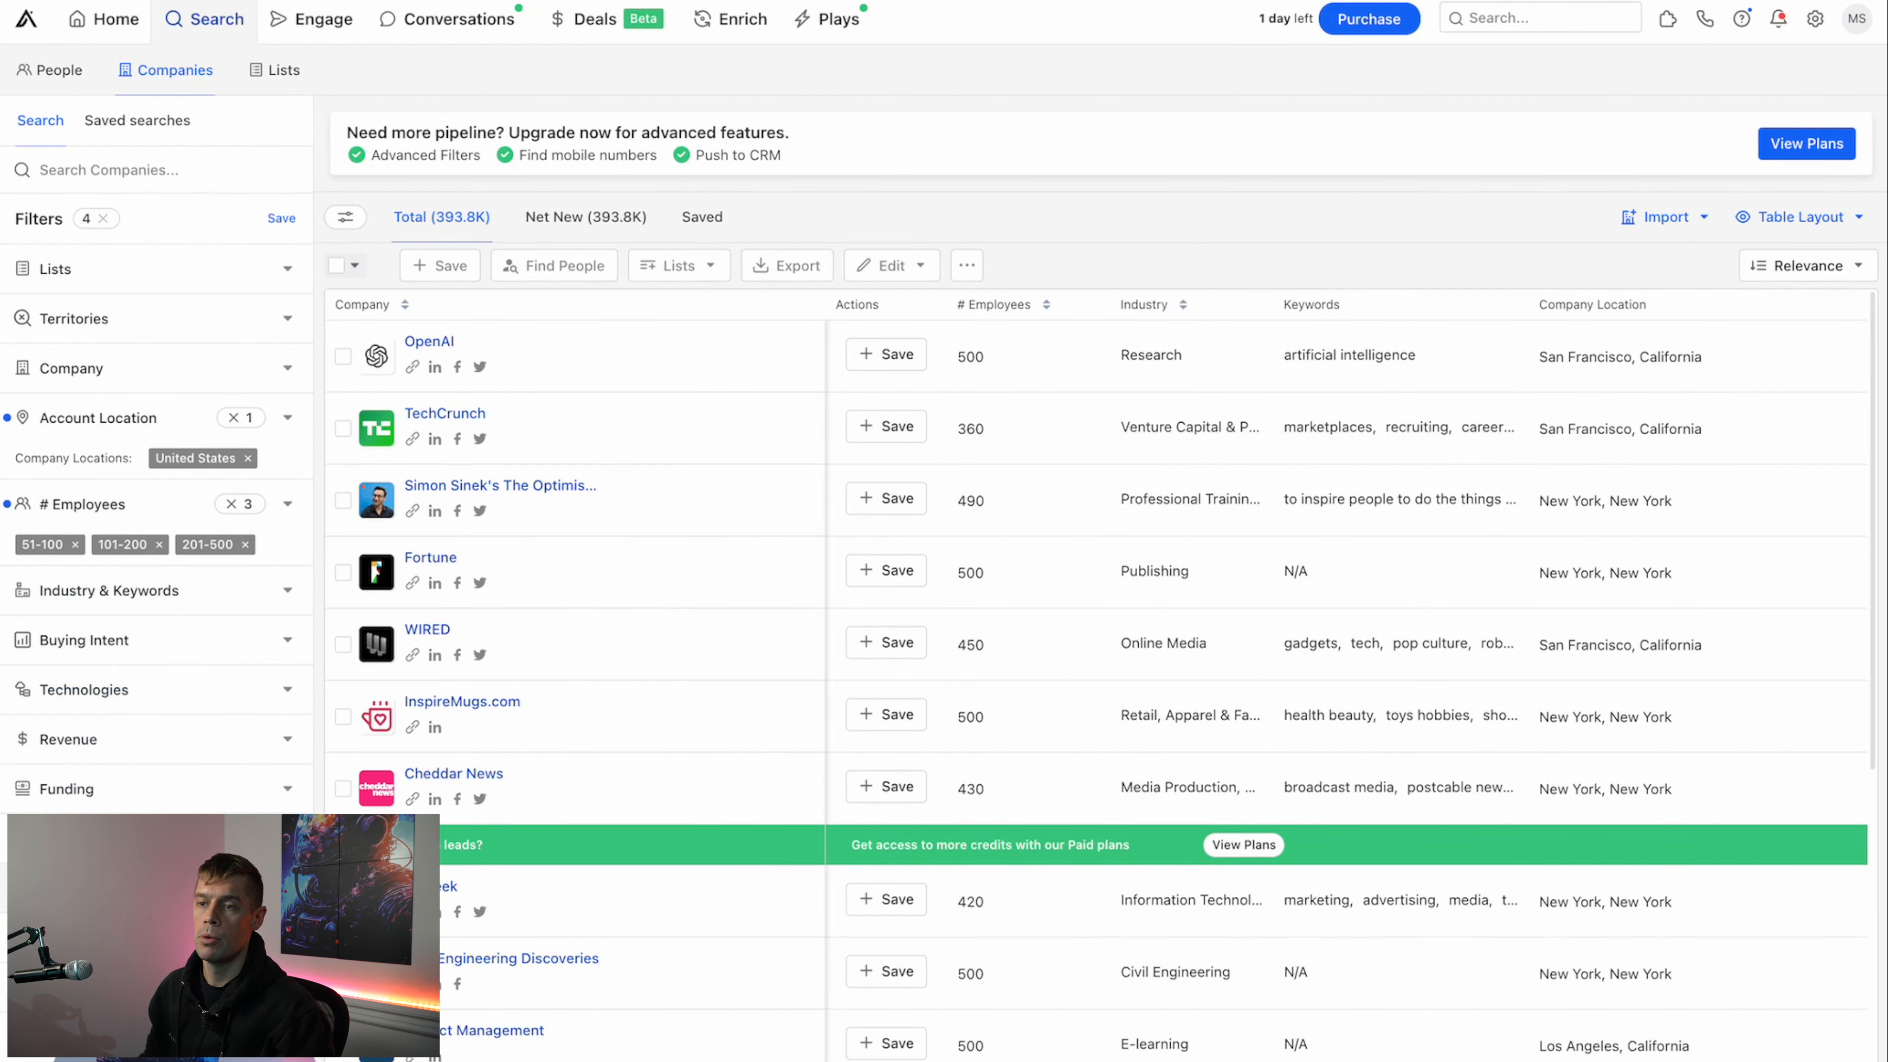
Step: Try filtering the companies by the VueJS technology
left_click(156, 689)
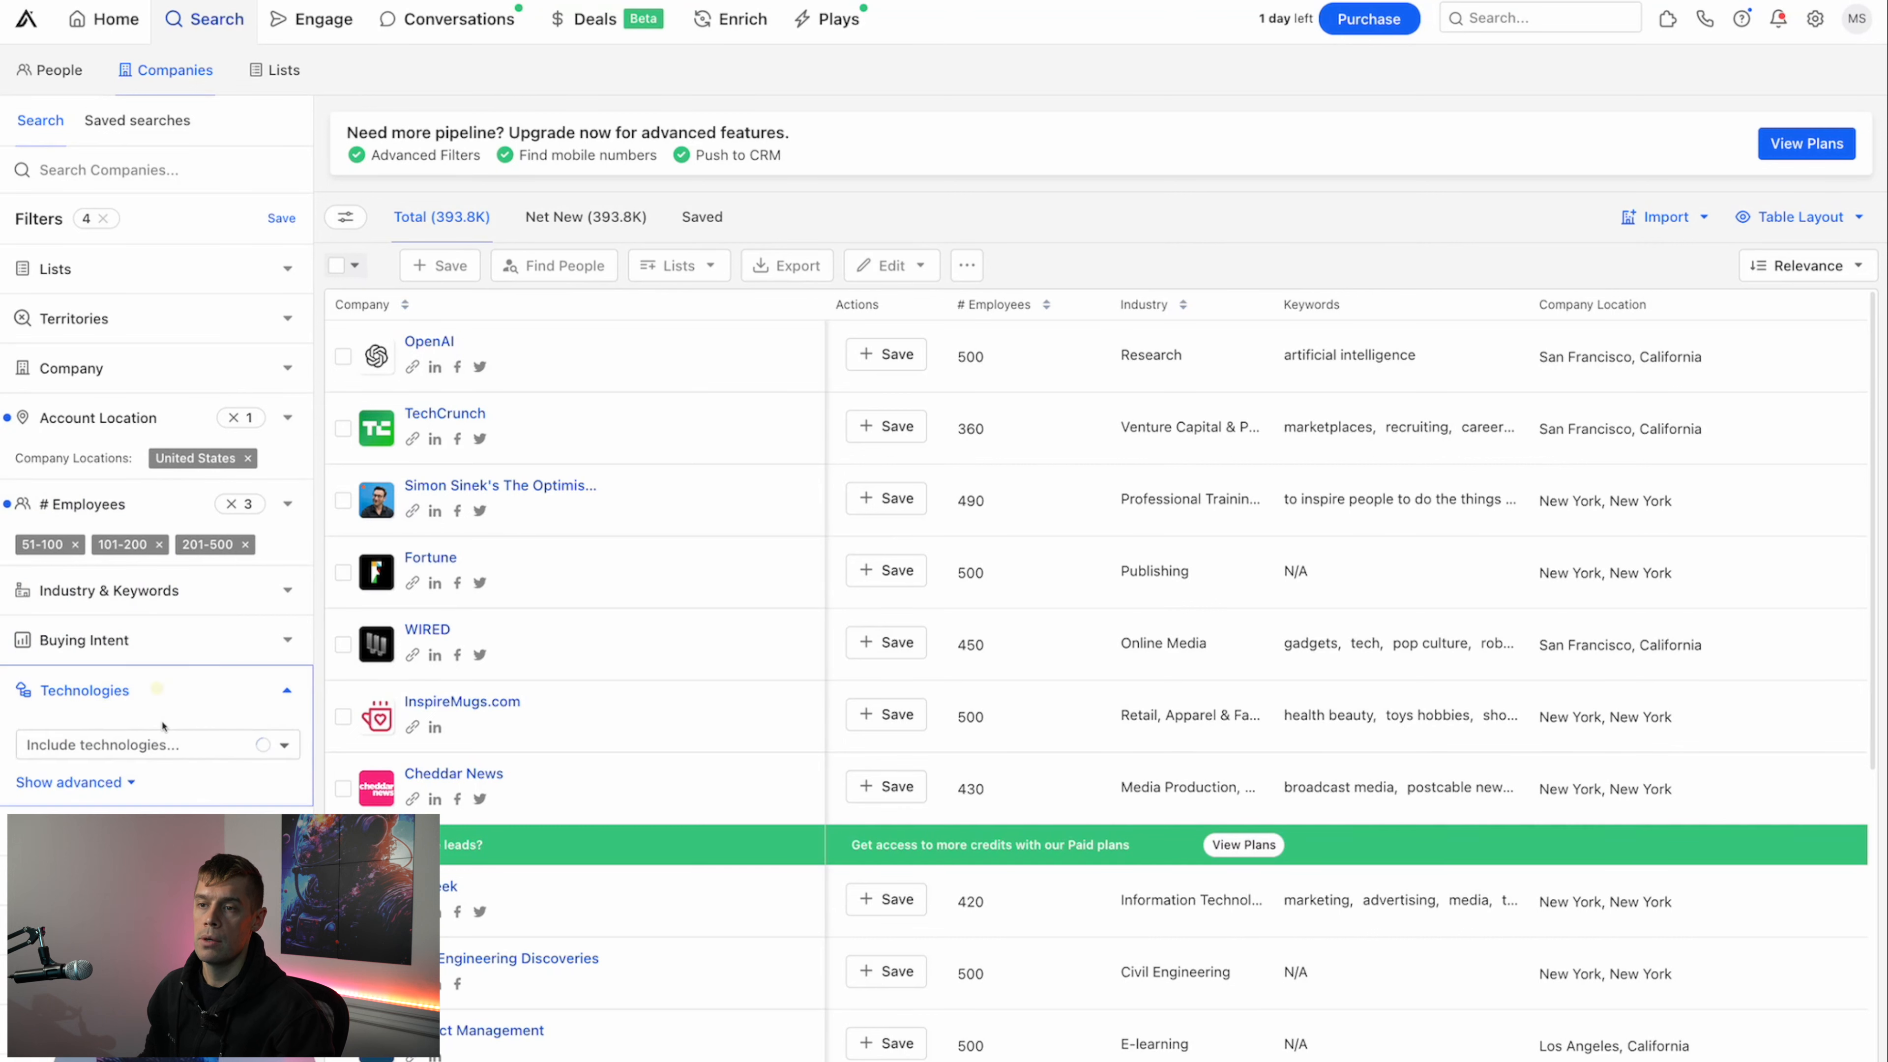
left_click(139, 744)
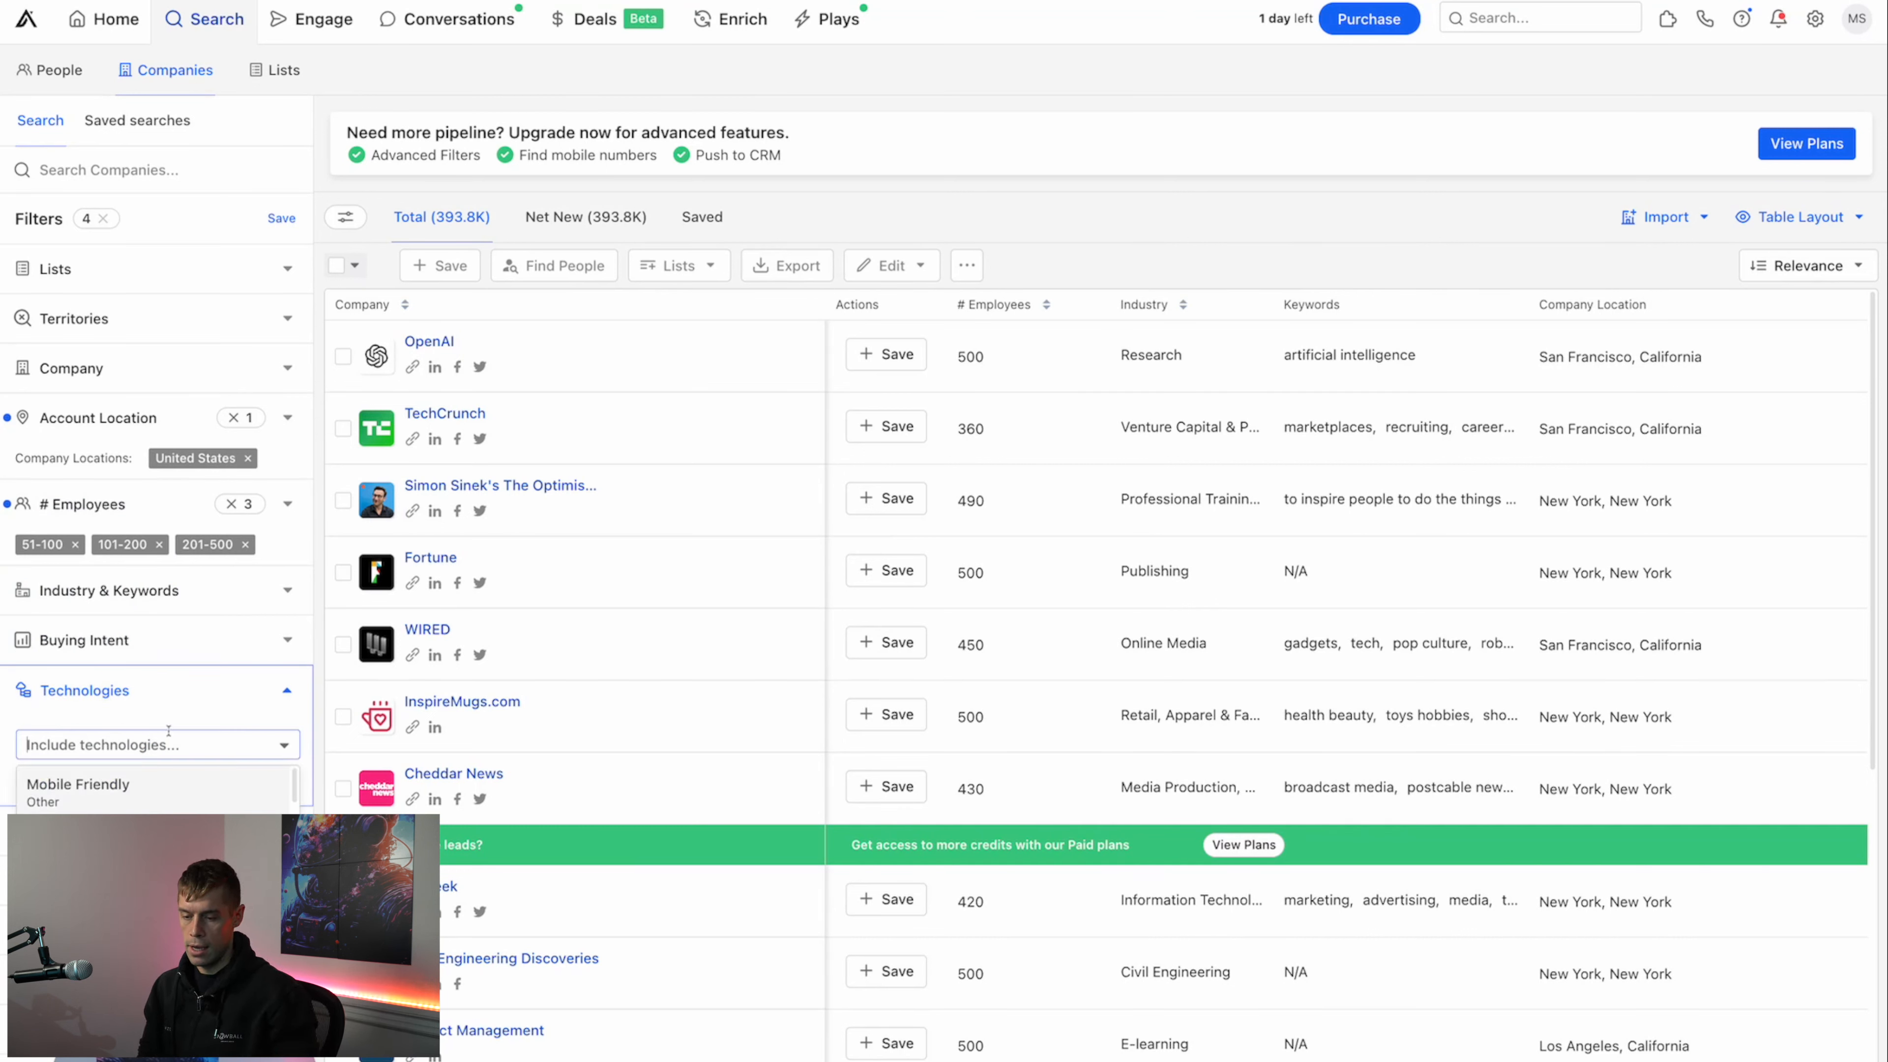
type("vue")
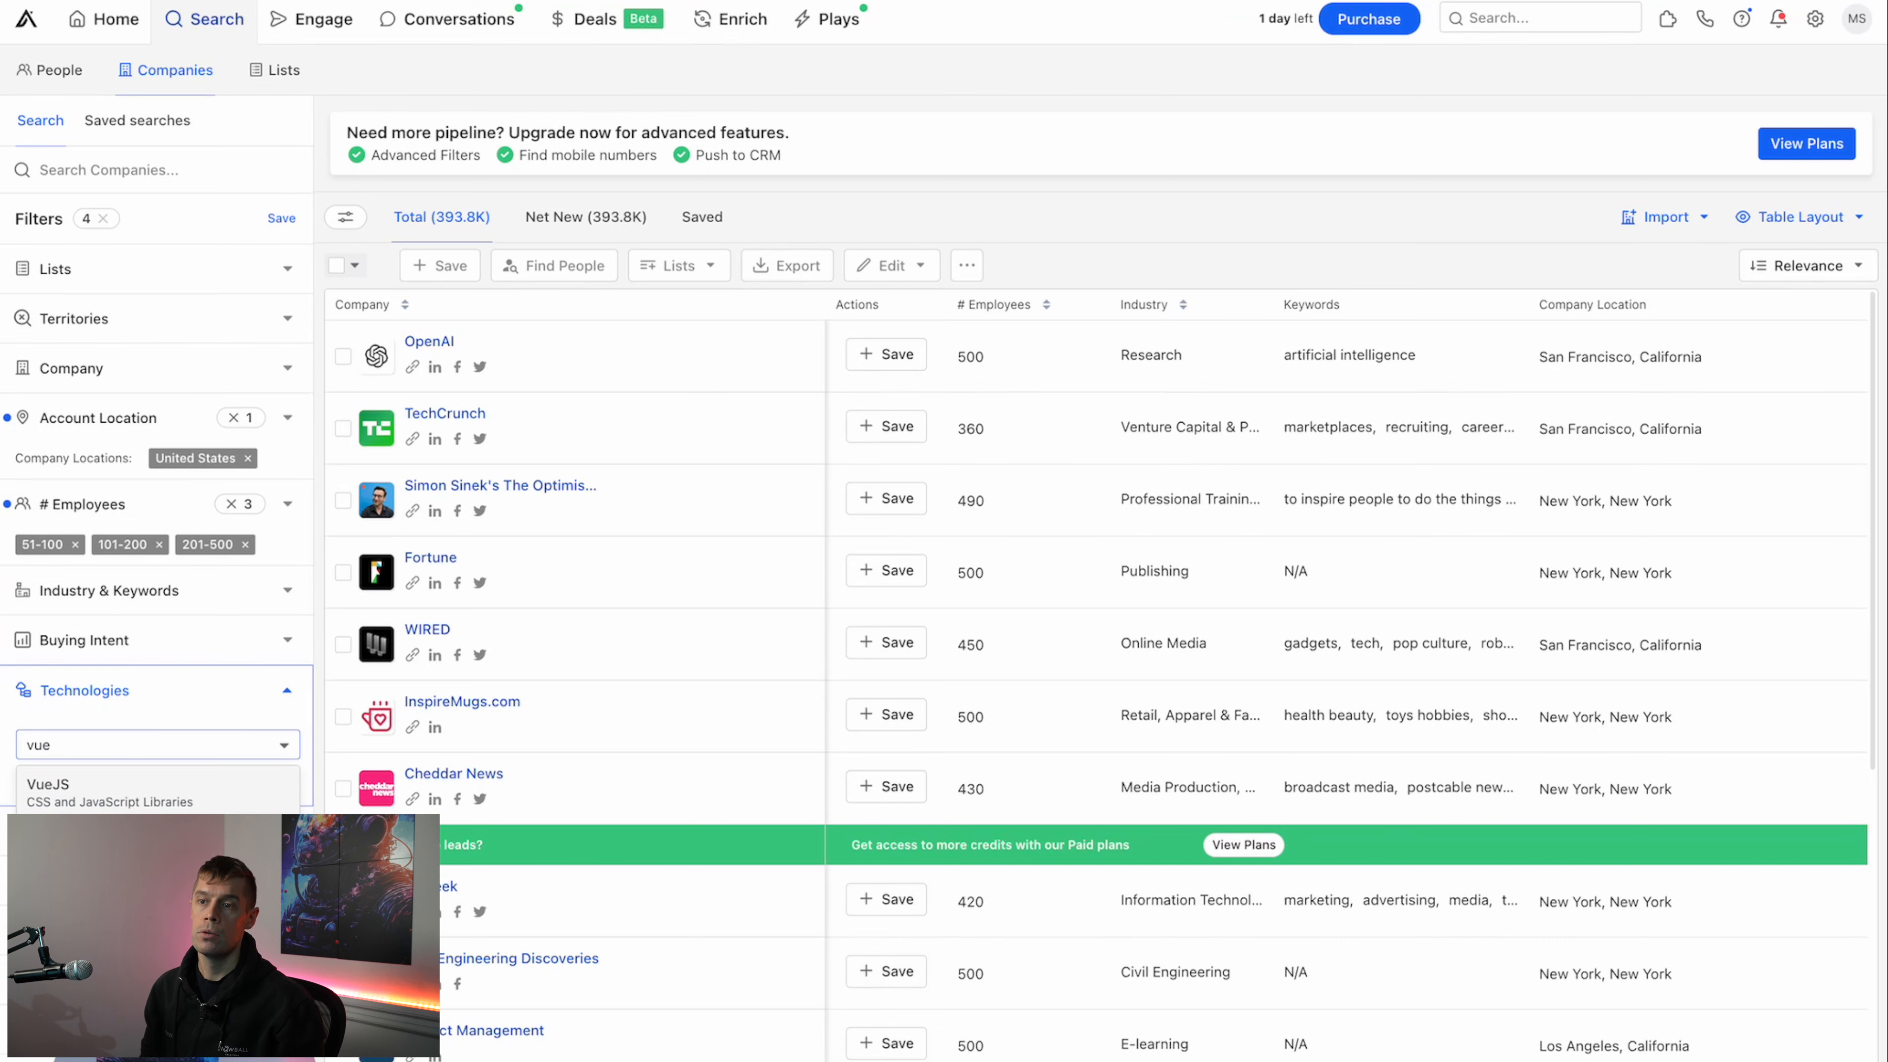
left_click(60, 784)
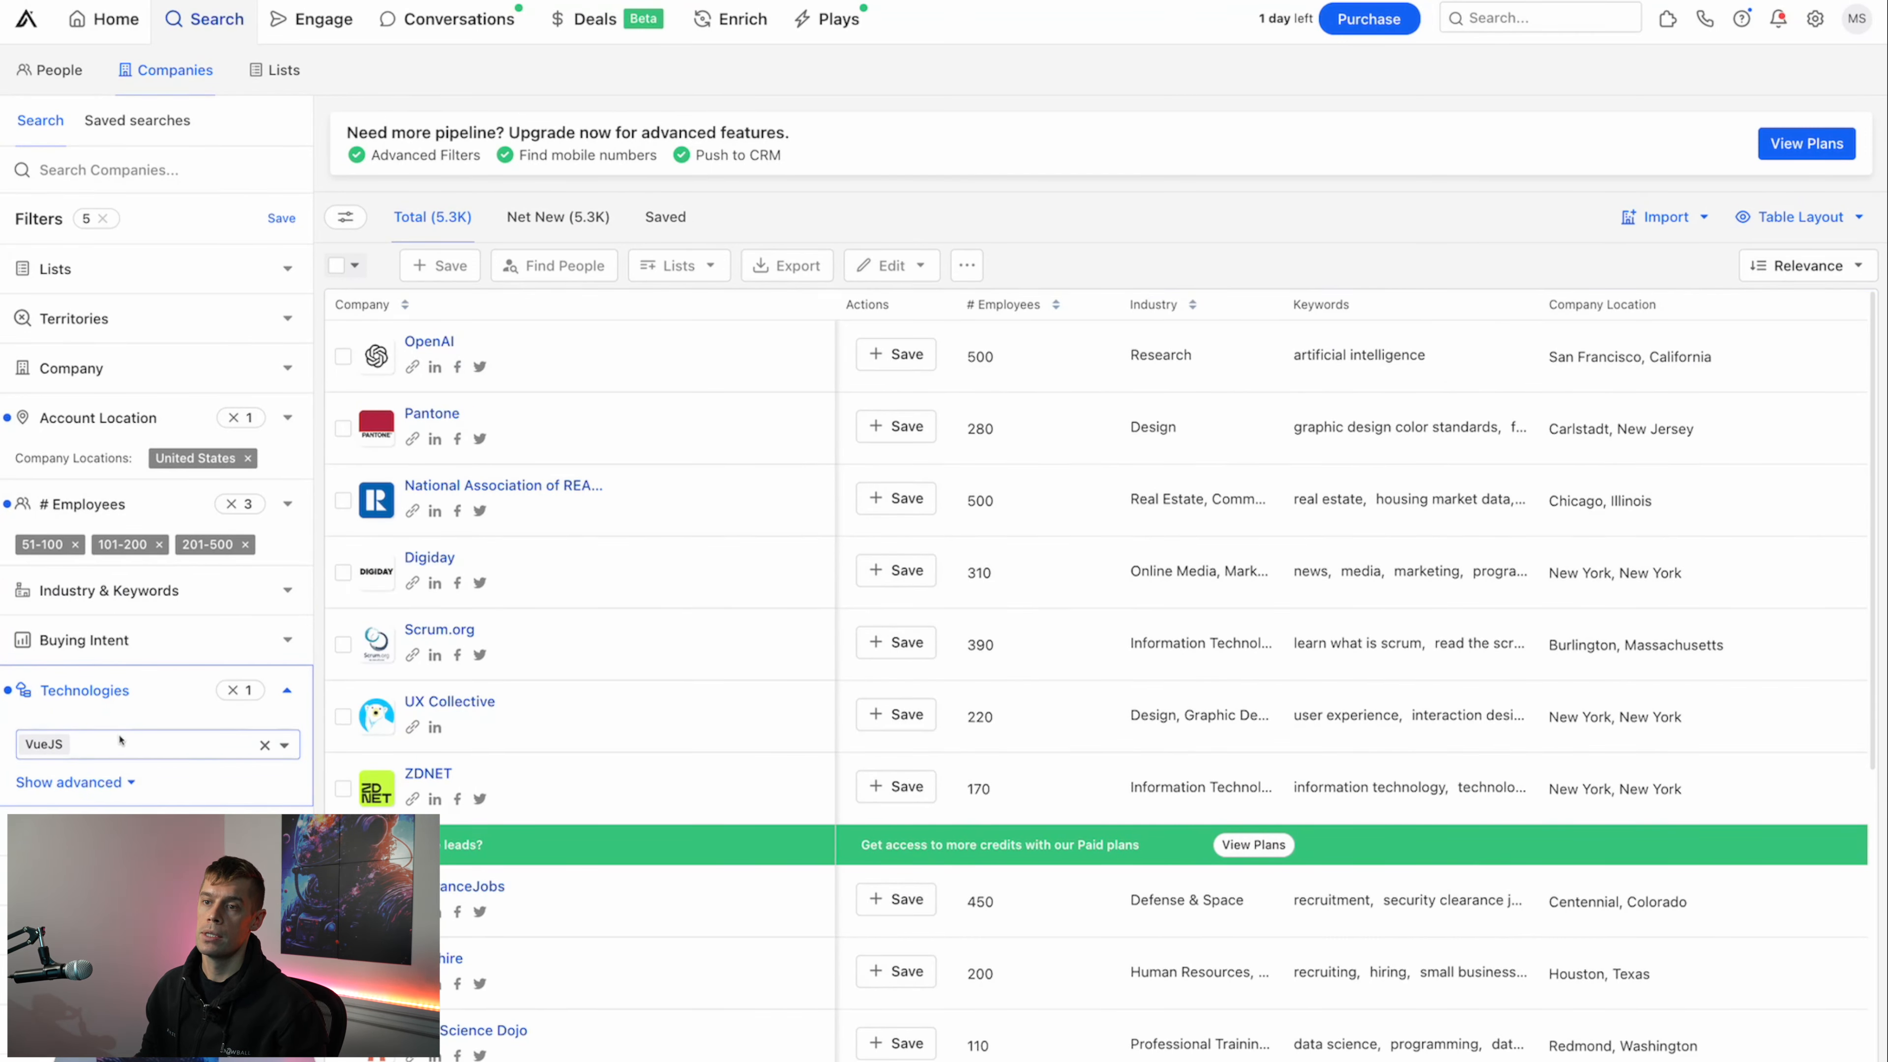
Step: Try WordPress.org in place of VueJS as the technology filter
key("BackSpace")
type("wordpress")
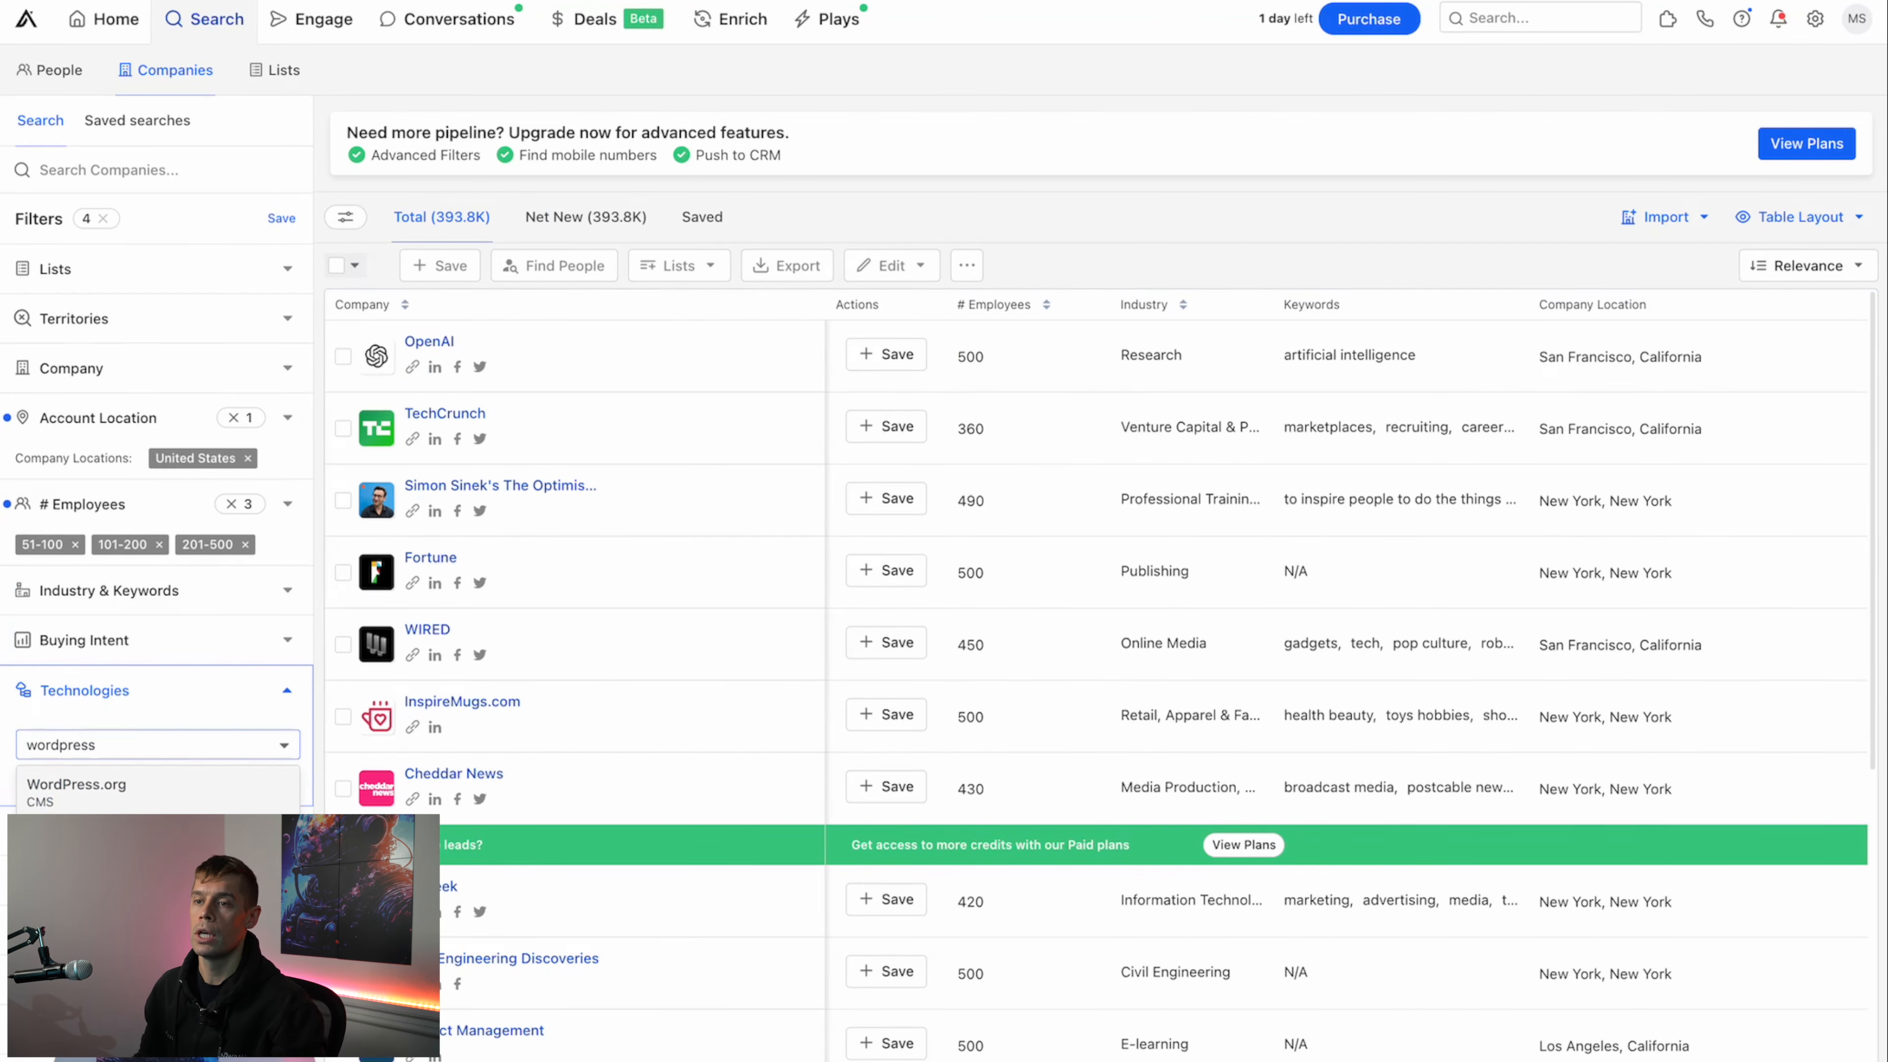
left_click(152, 808)
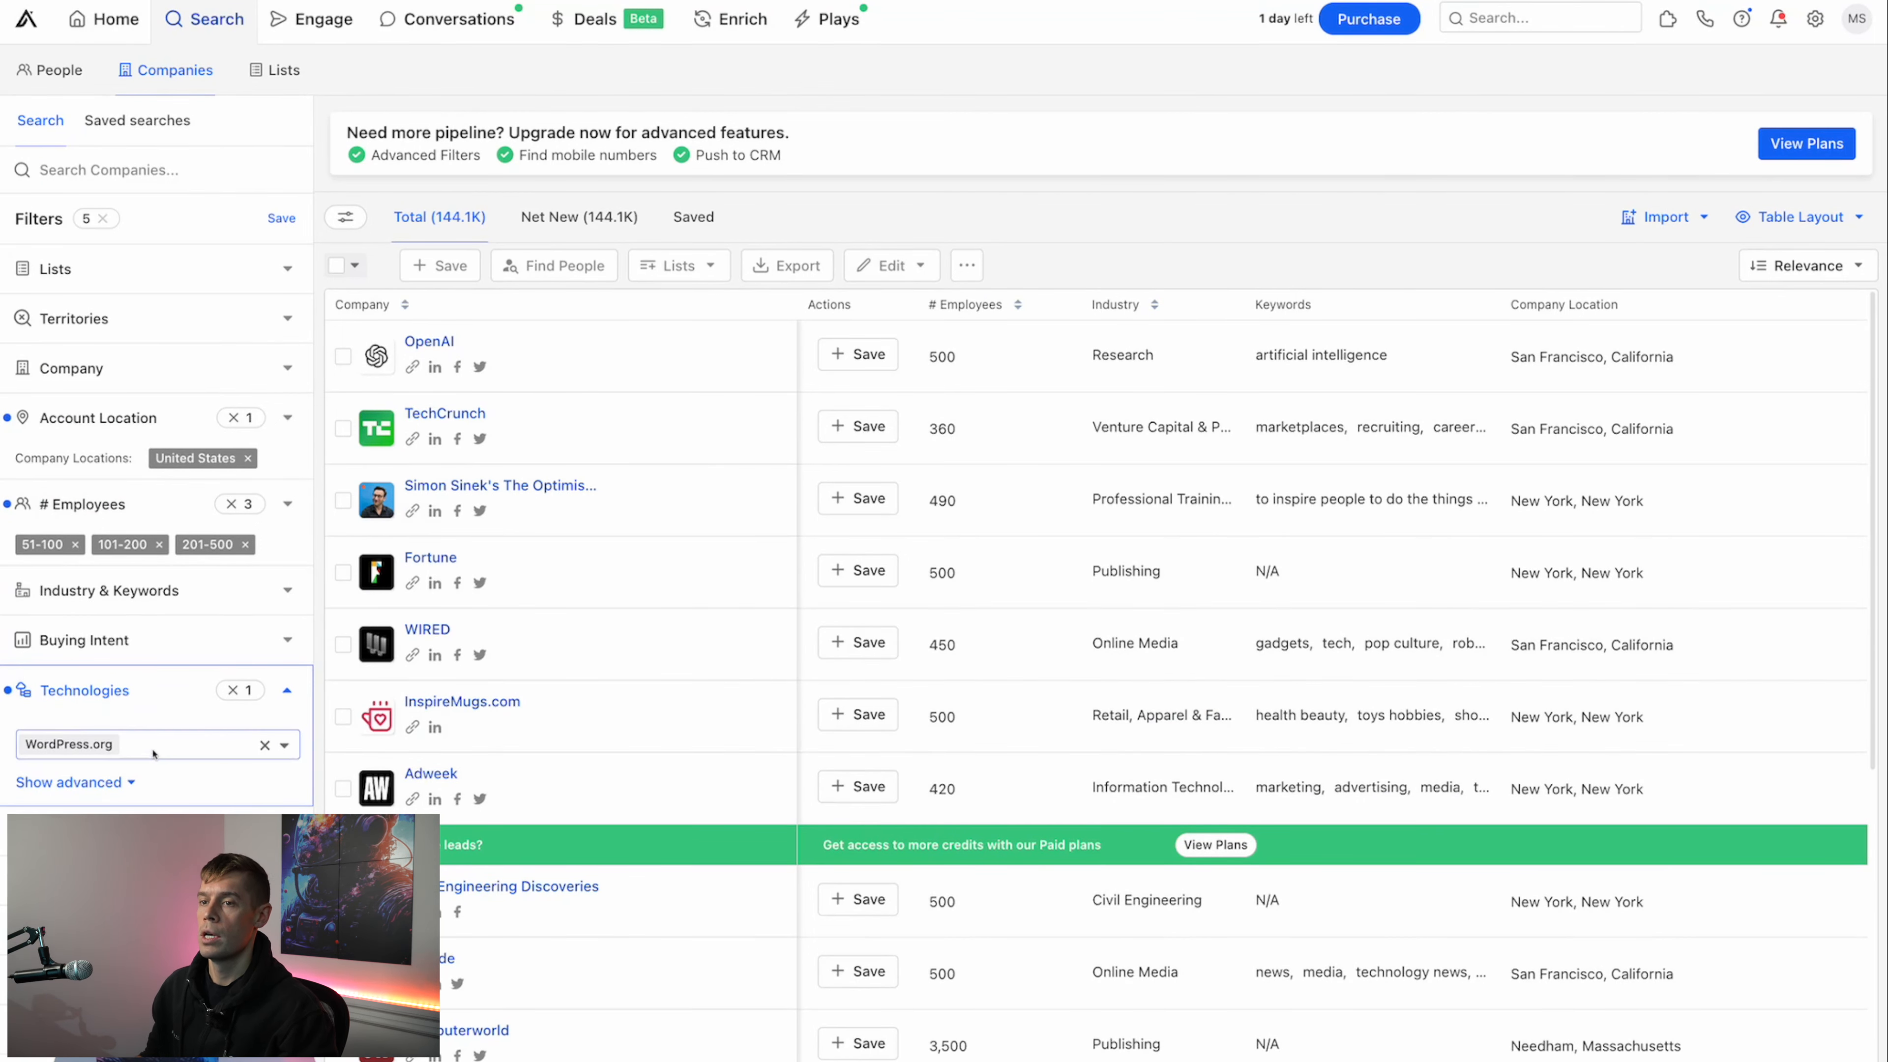
Step: Replace the WordPress.org technology filter with Shopify and look through the matching companies
left_click(264, 745)
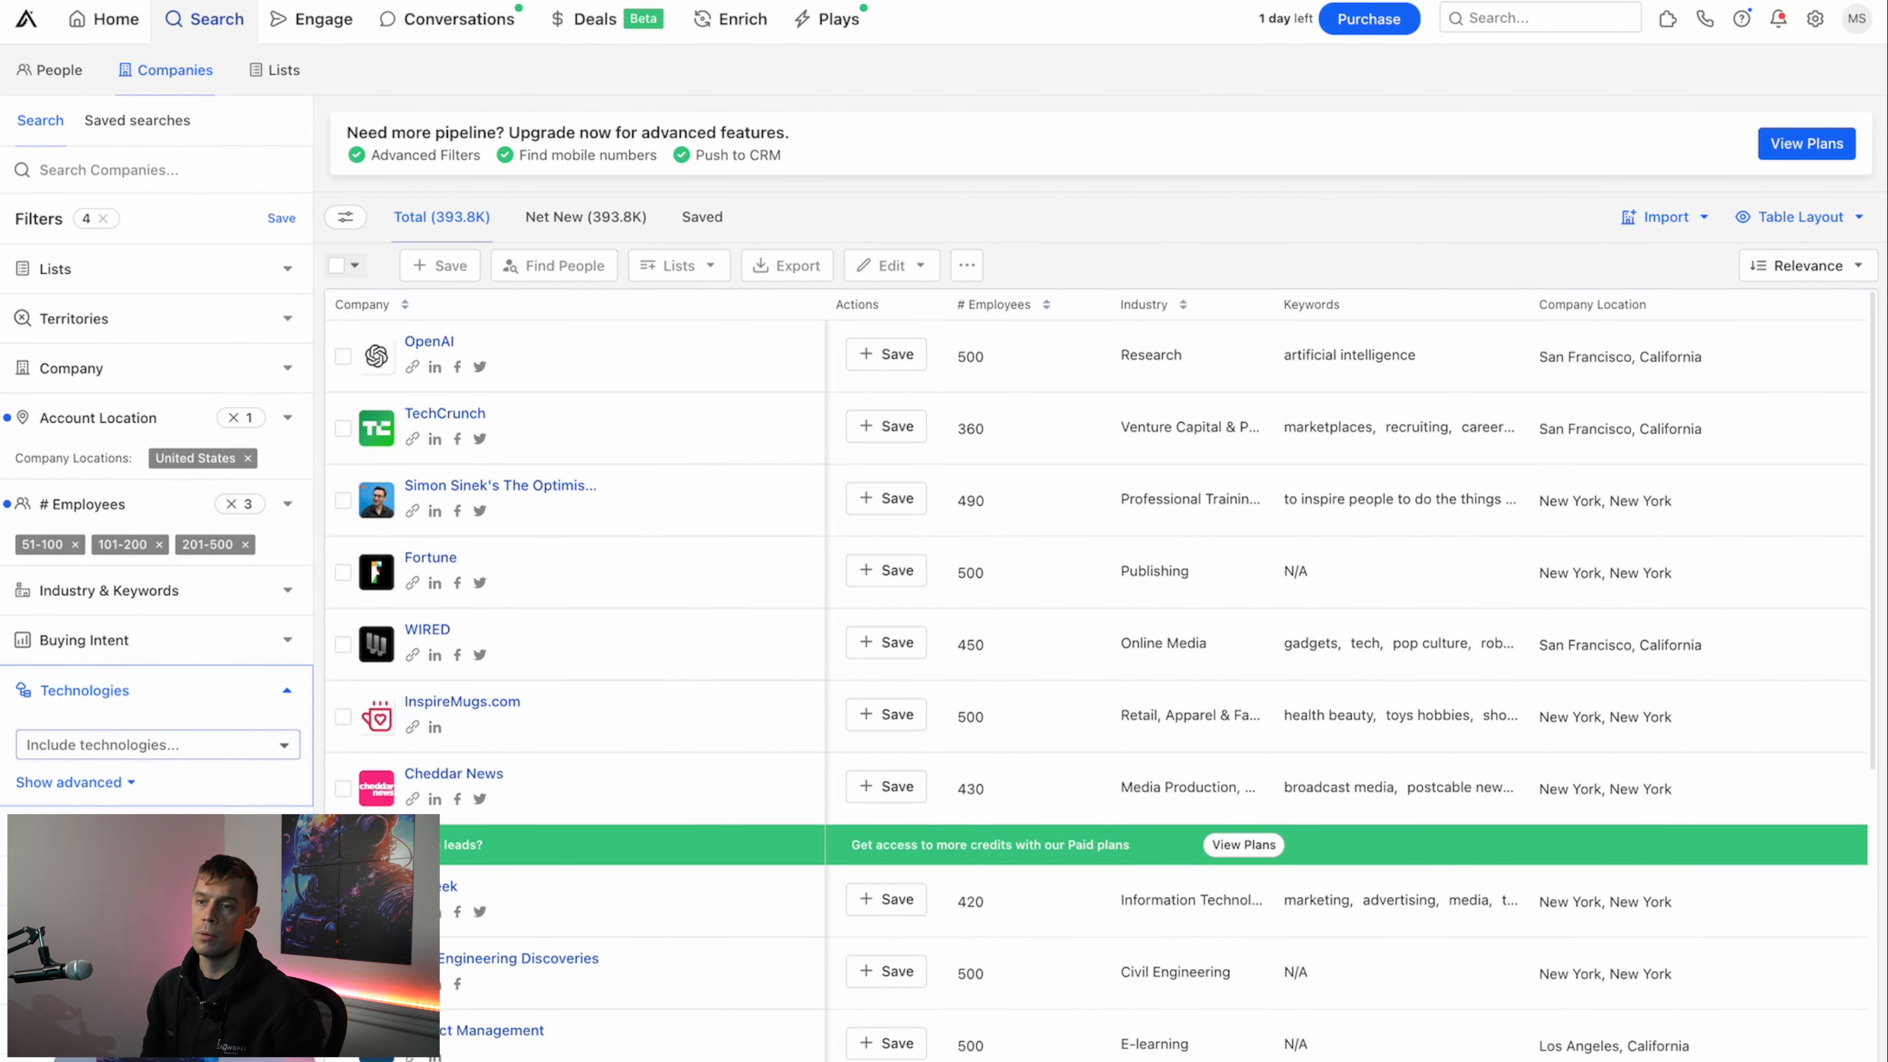
type("shopify")
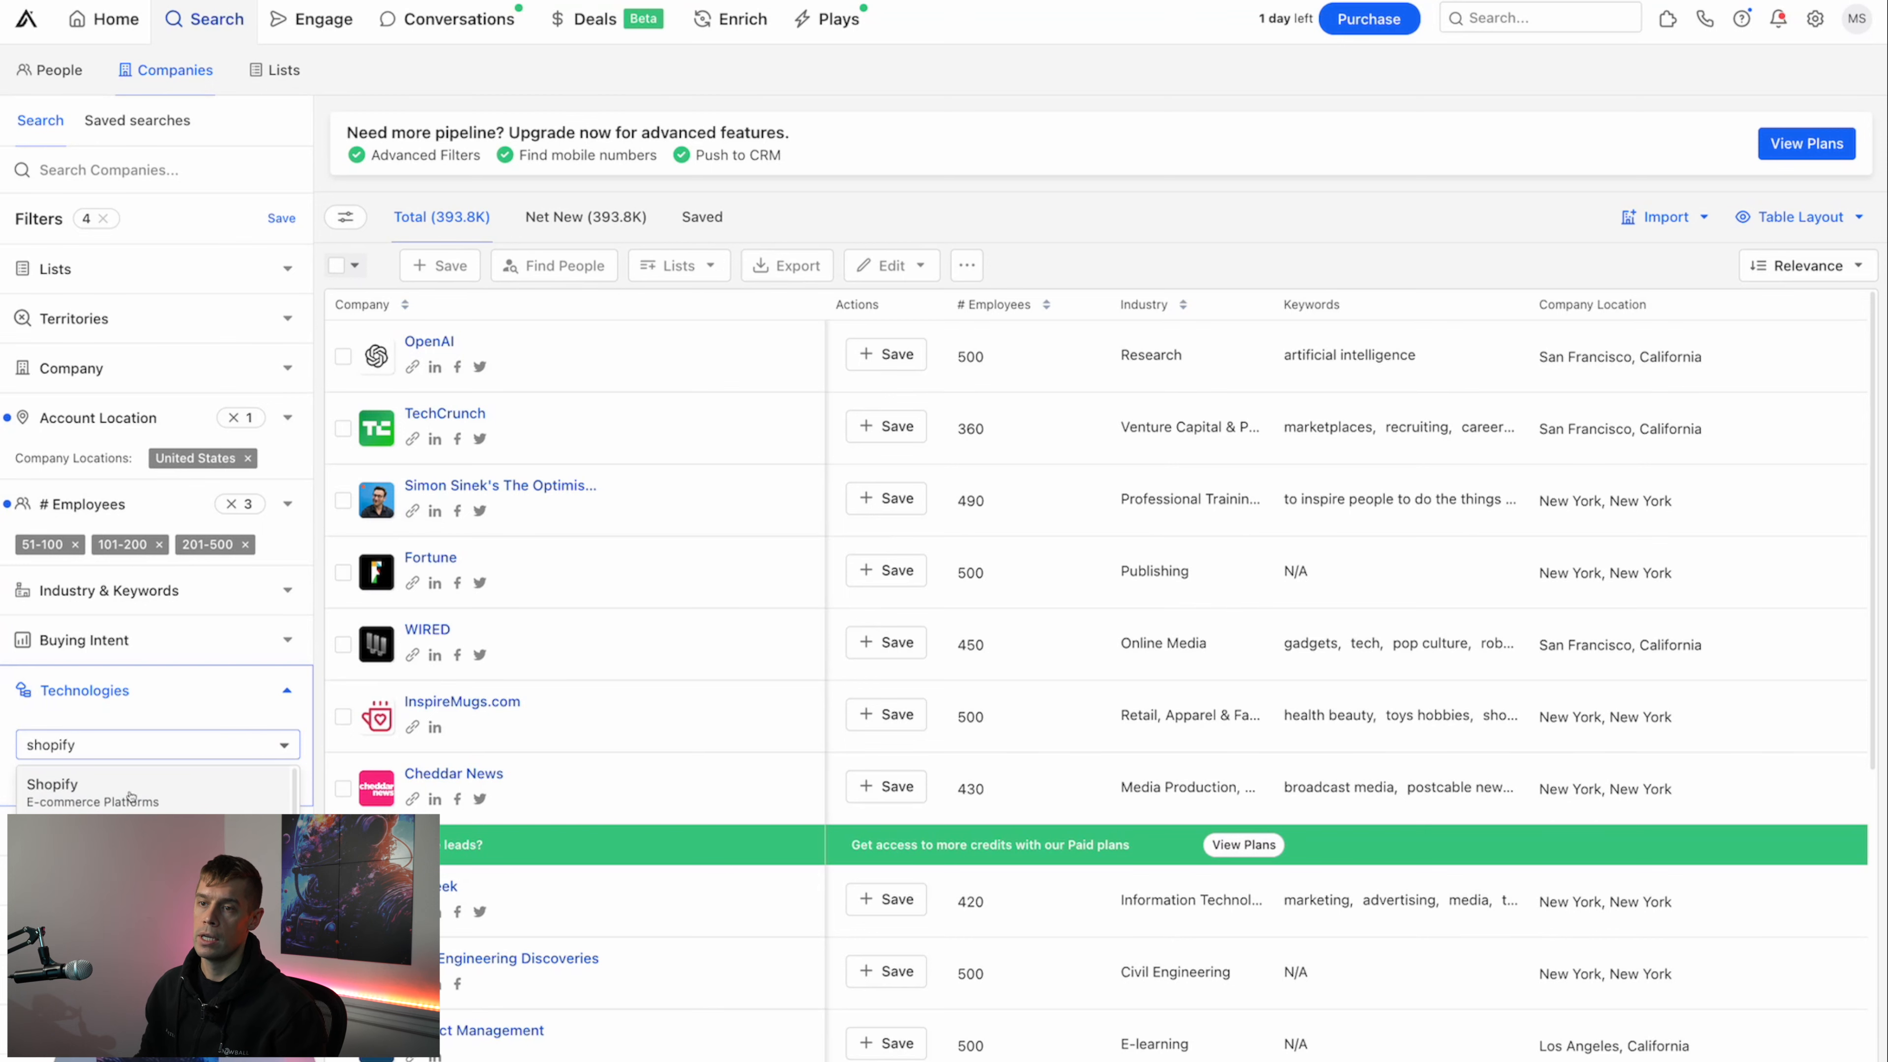
left_click(128, 790)
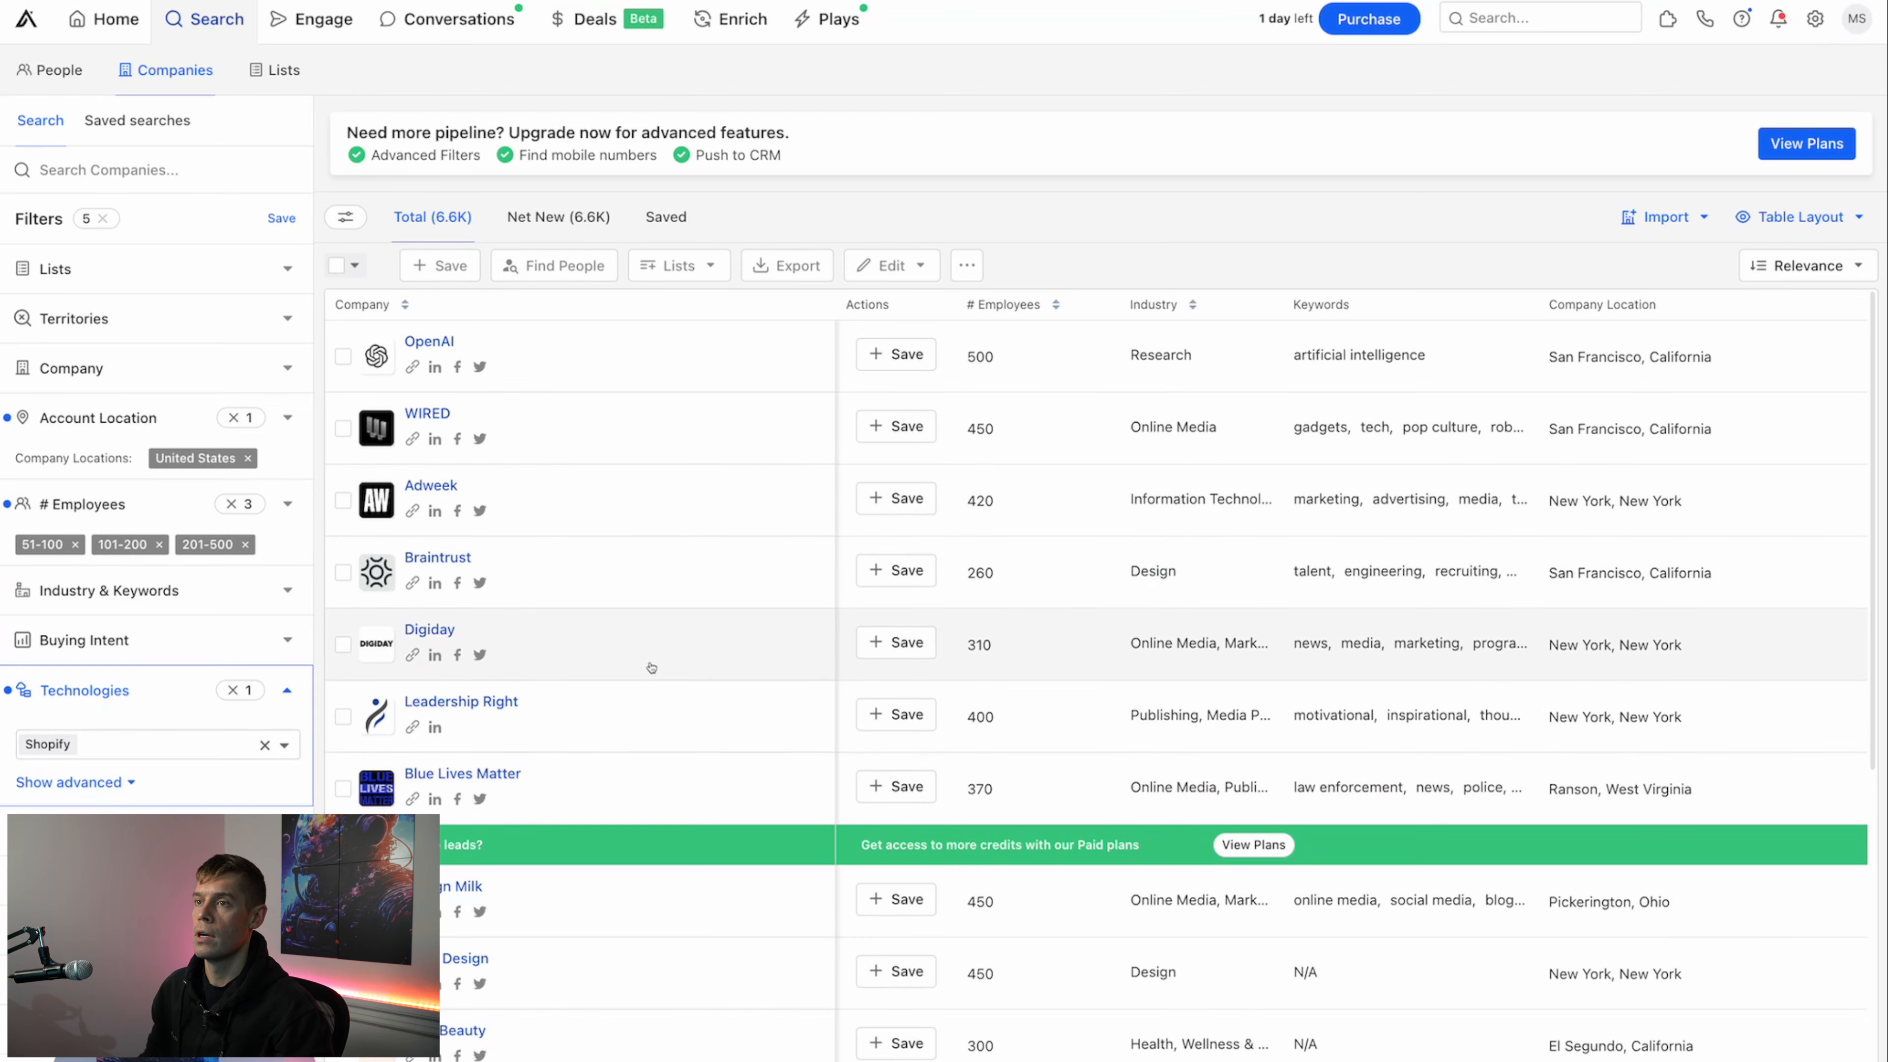
scroll(645, 640, "down", 5)
scroll(645, 640, "up", 5)
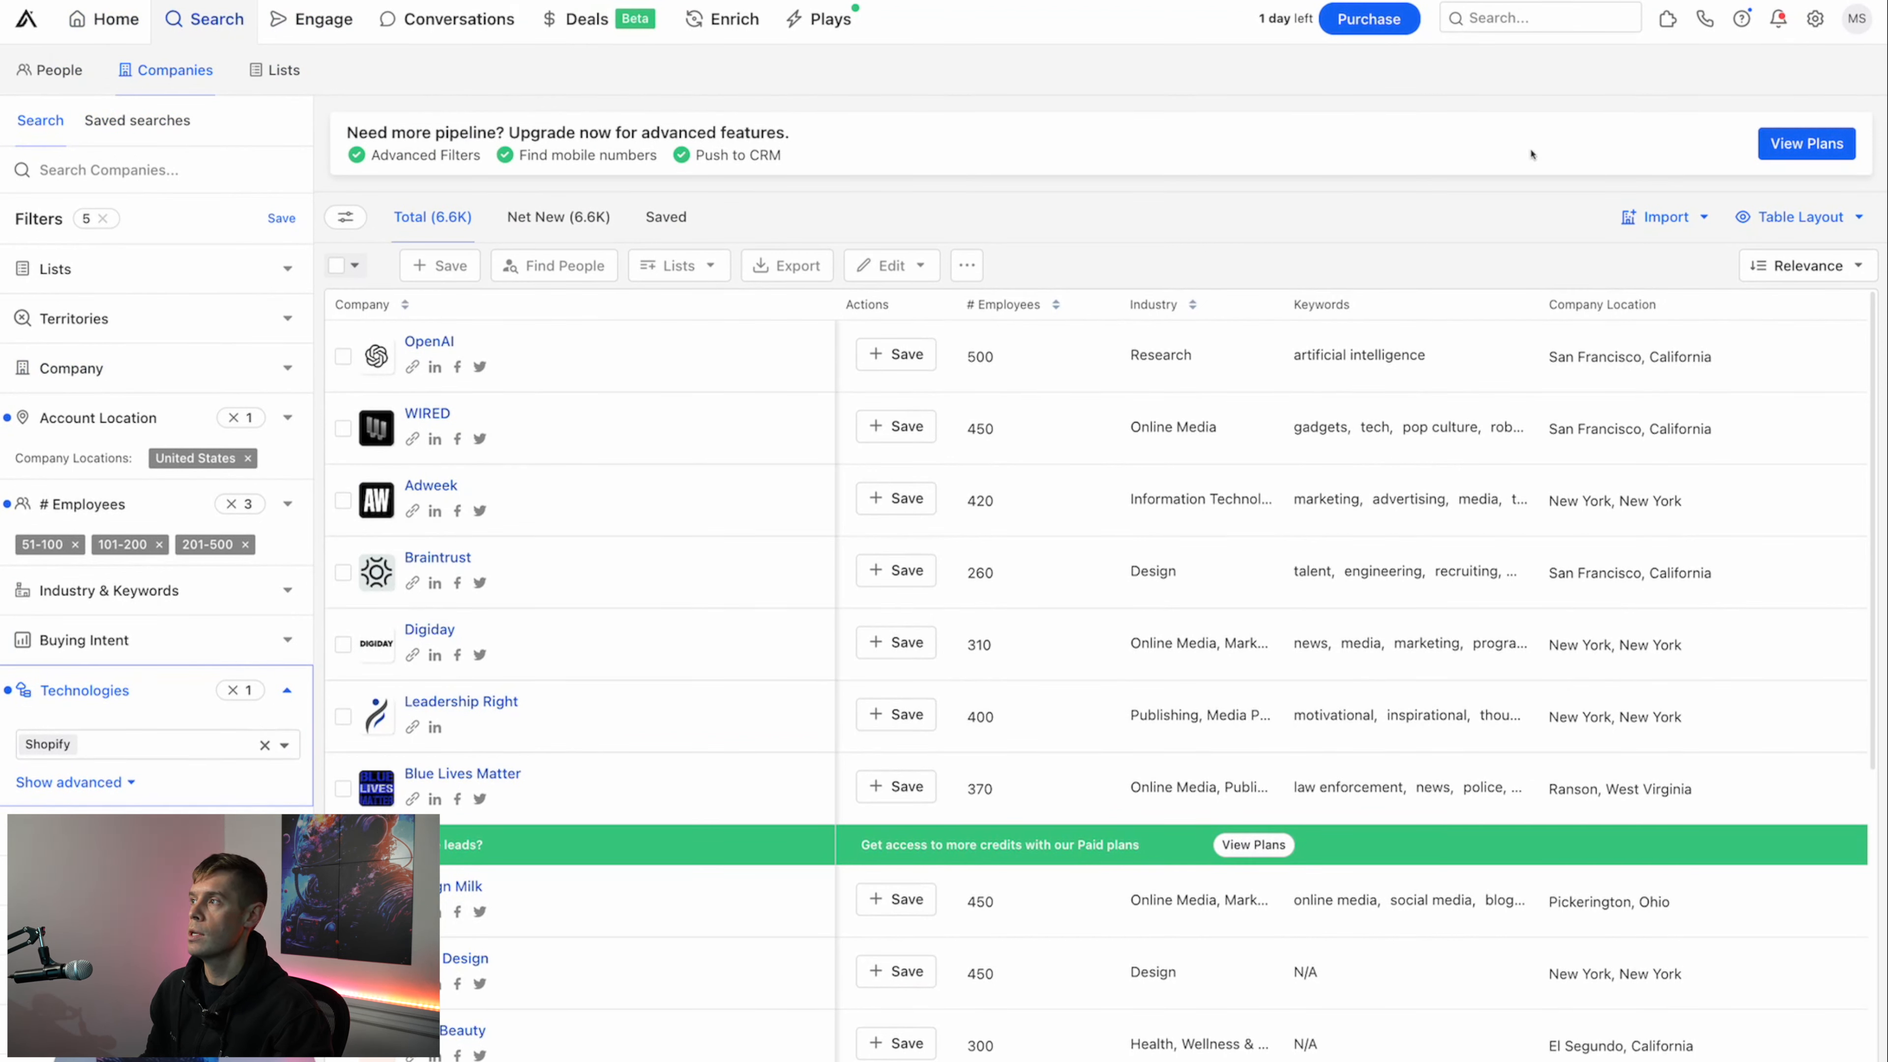
Step: Switch to LinkedIn Campaign Manager, start a new audience from an uploaded company/contact list and set the list type to Company list
left_click(1471, 222)
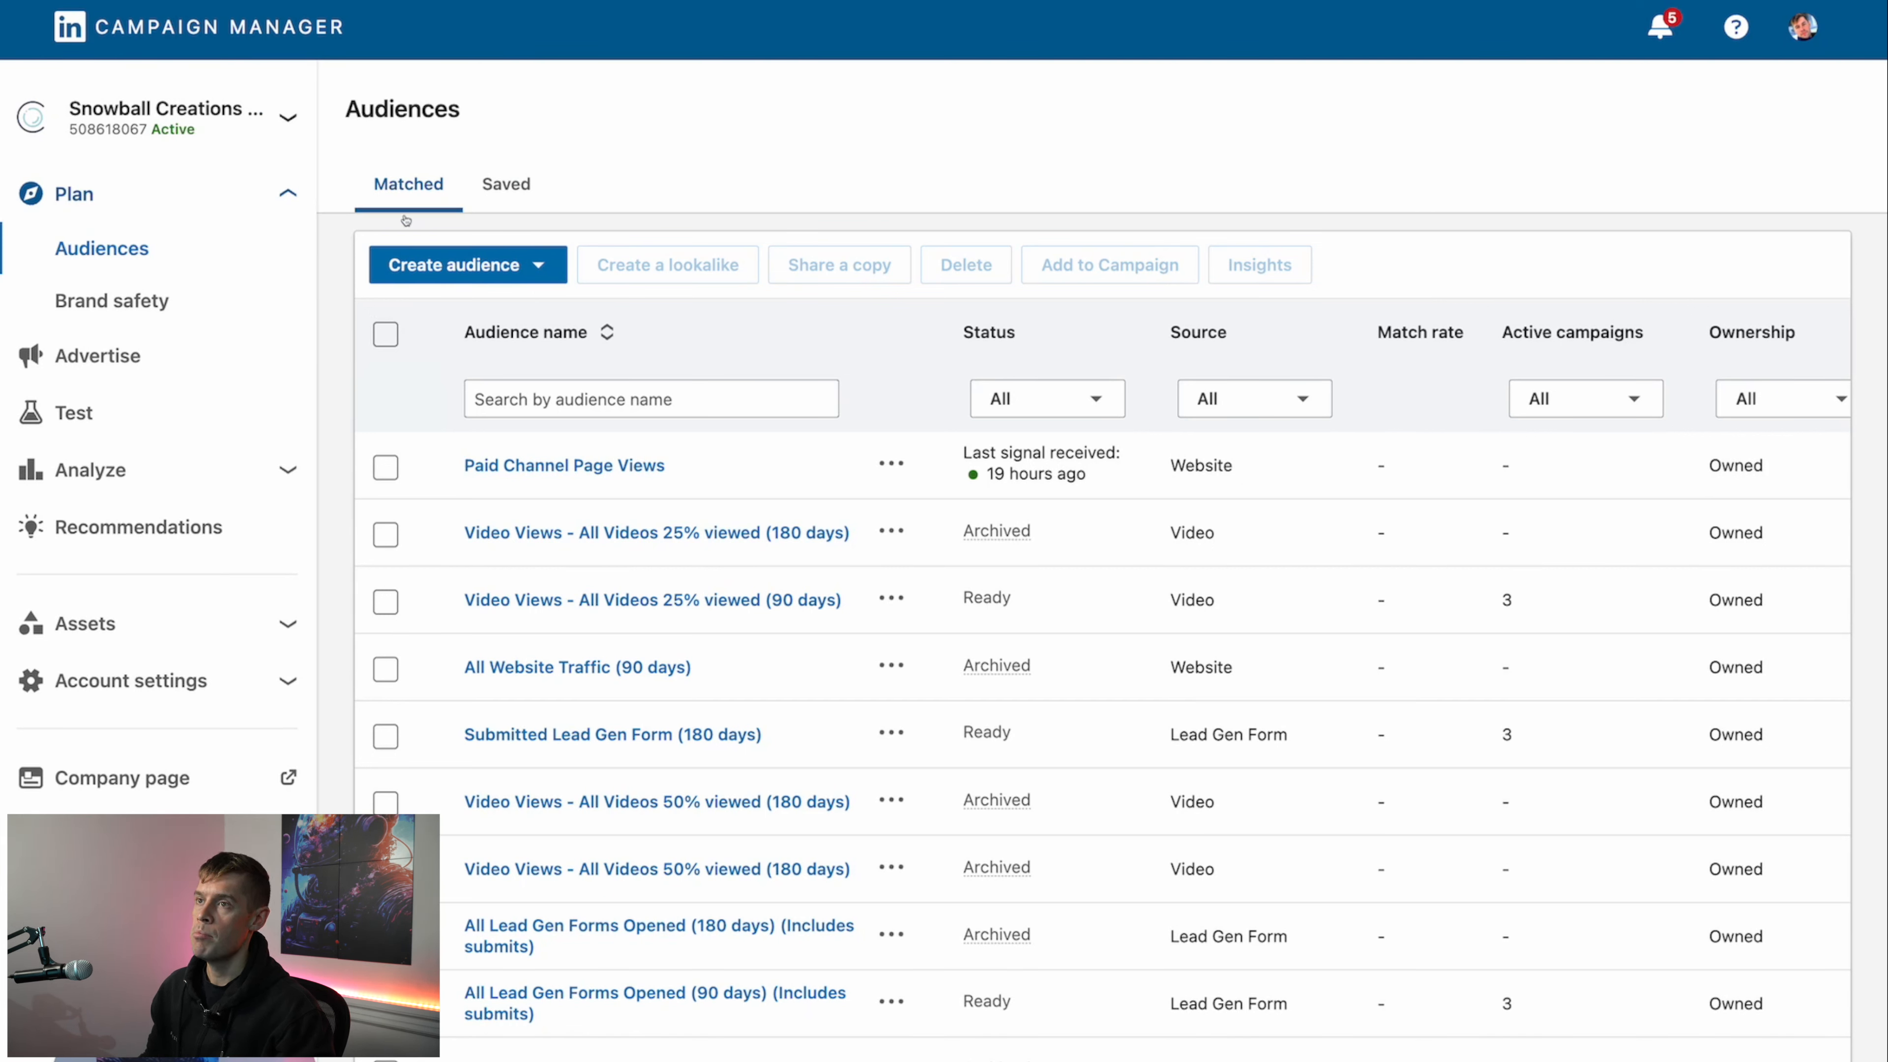
left_click(446, 265)
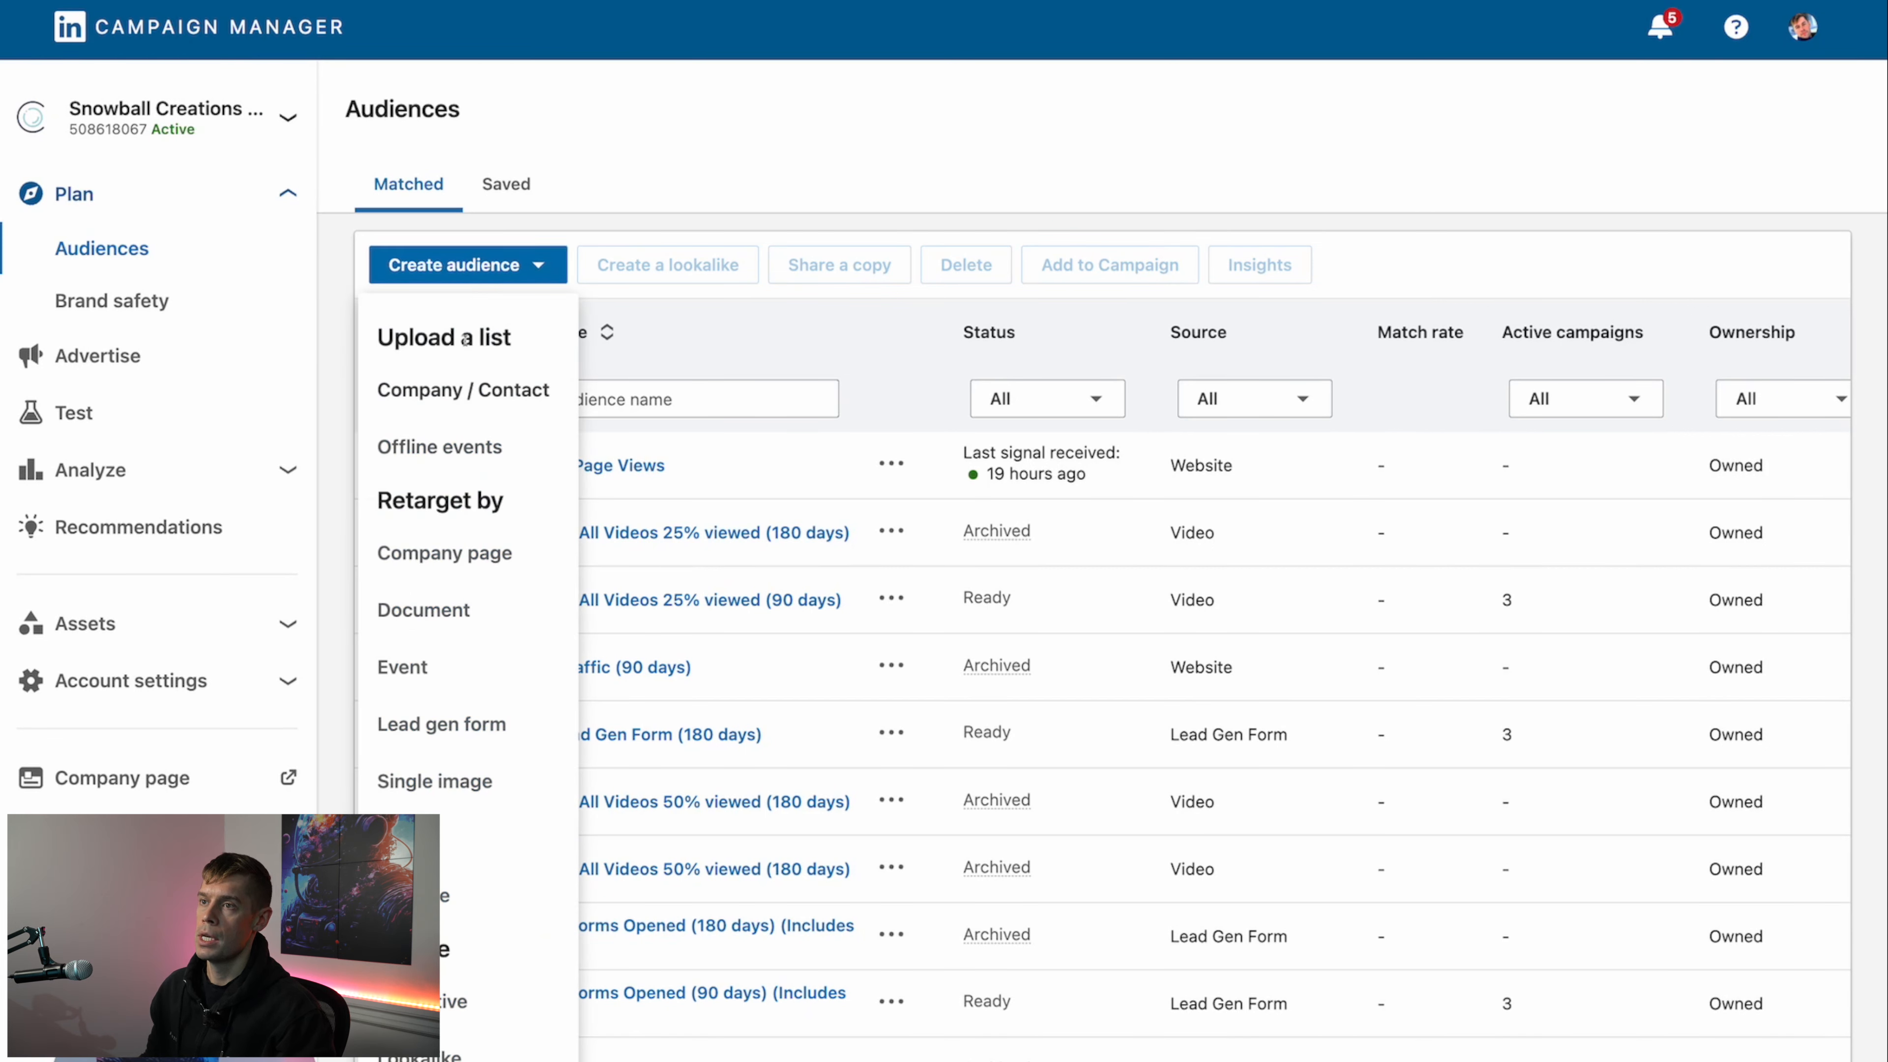
left_click(473, 393)
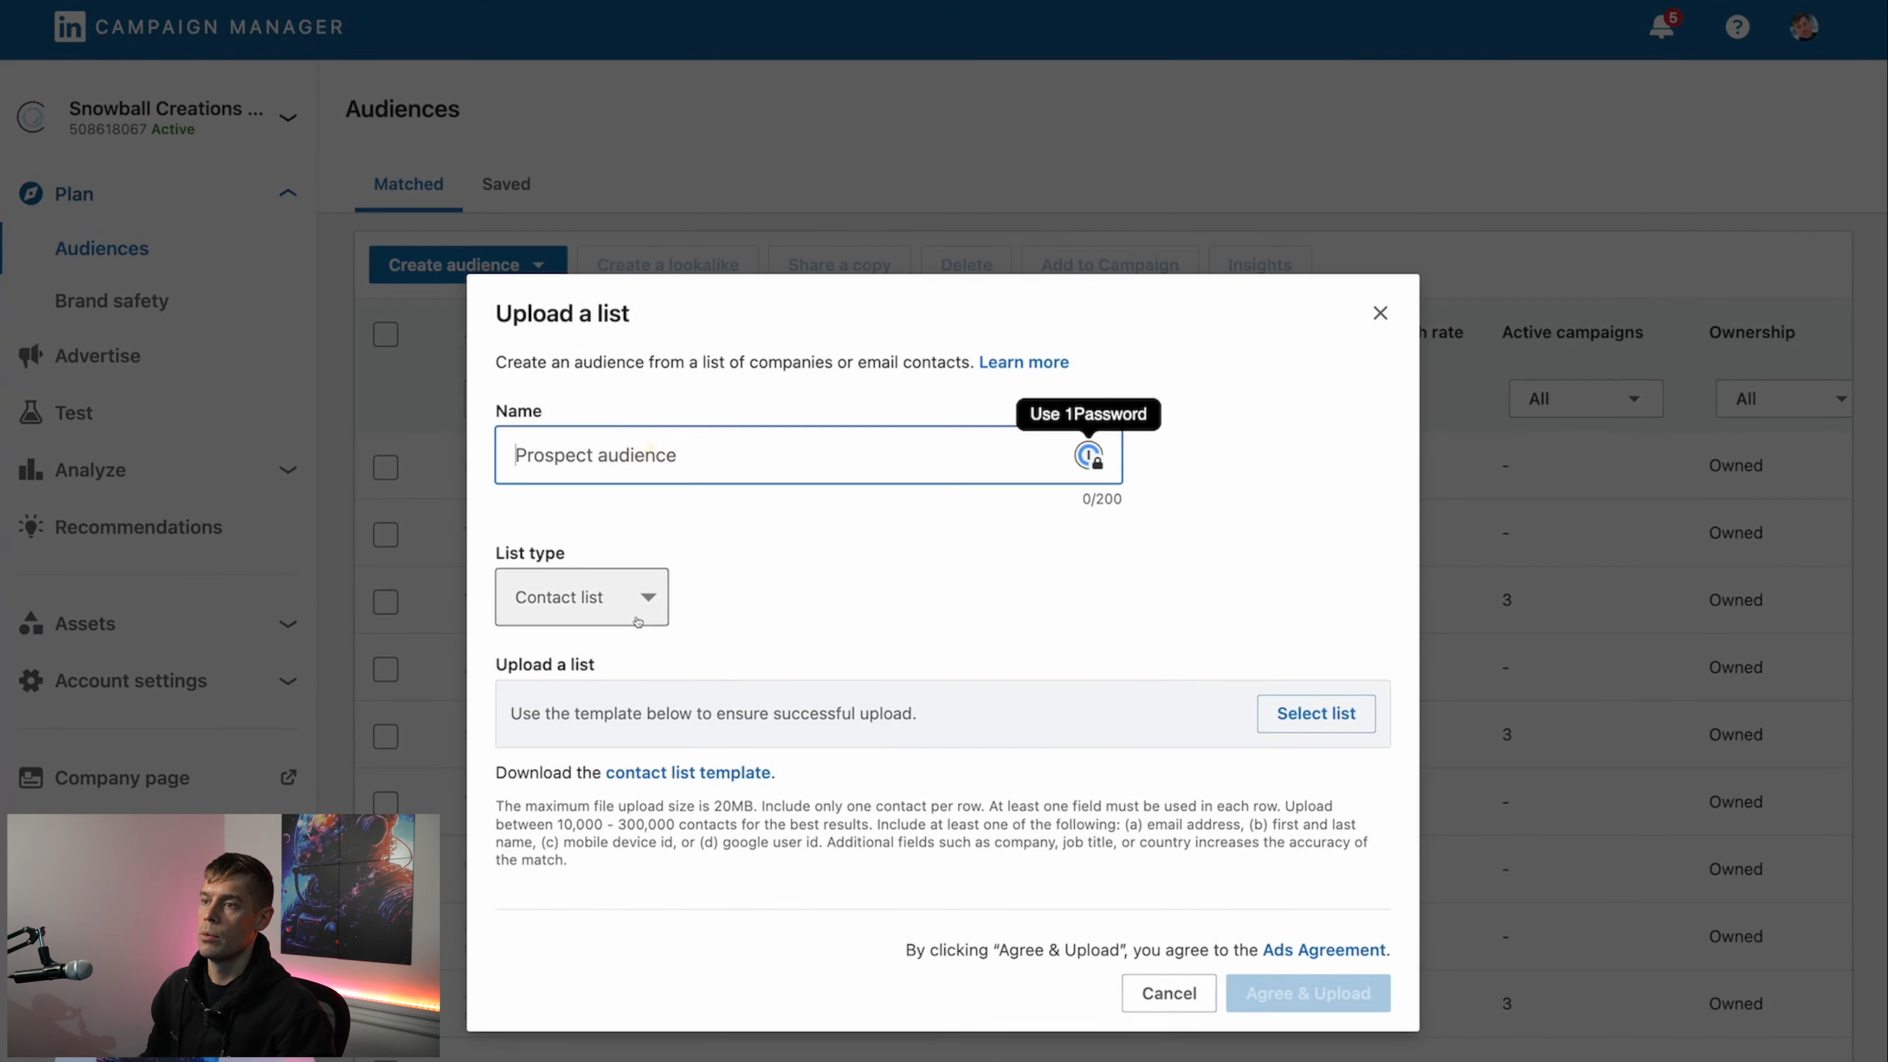
left_click(579, 597)
left_click(587, 644)
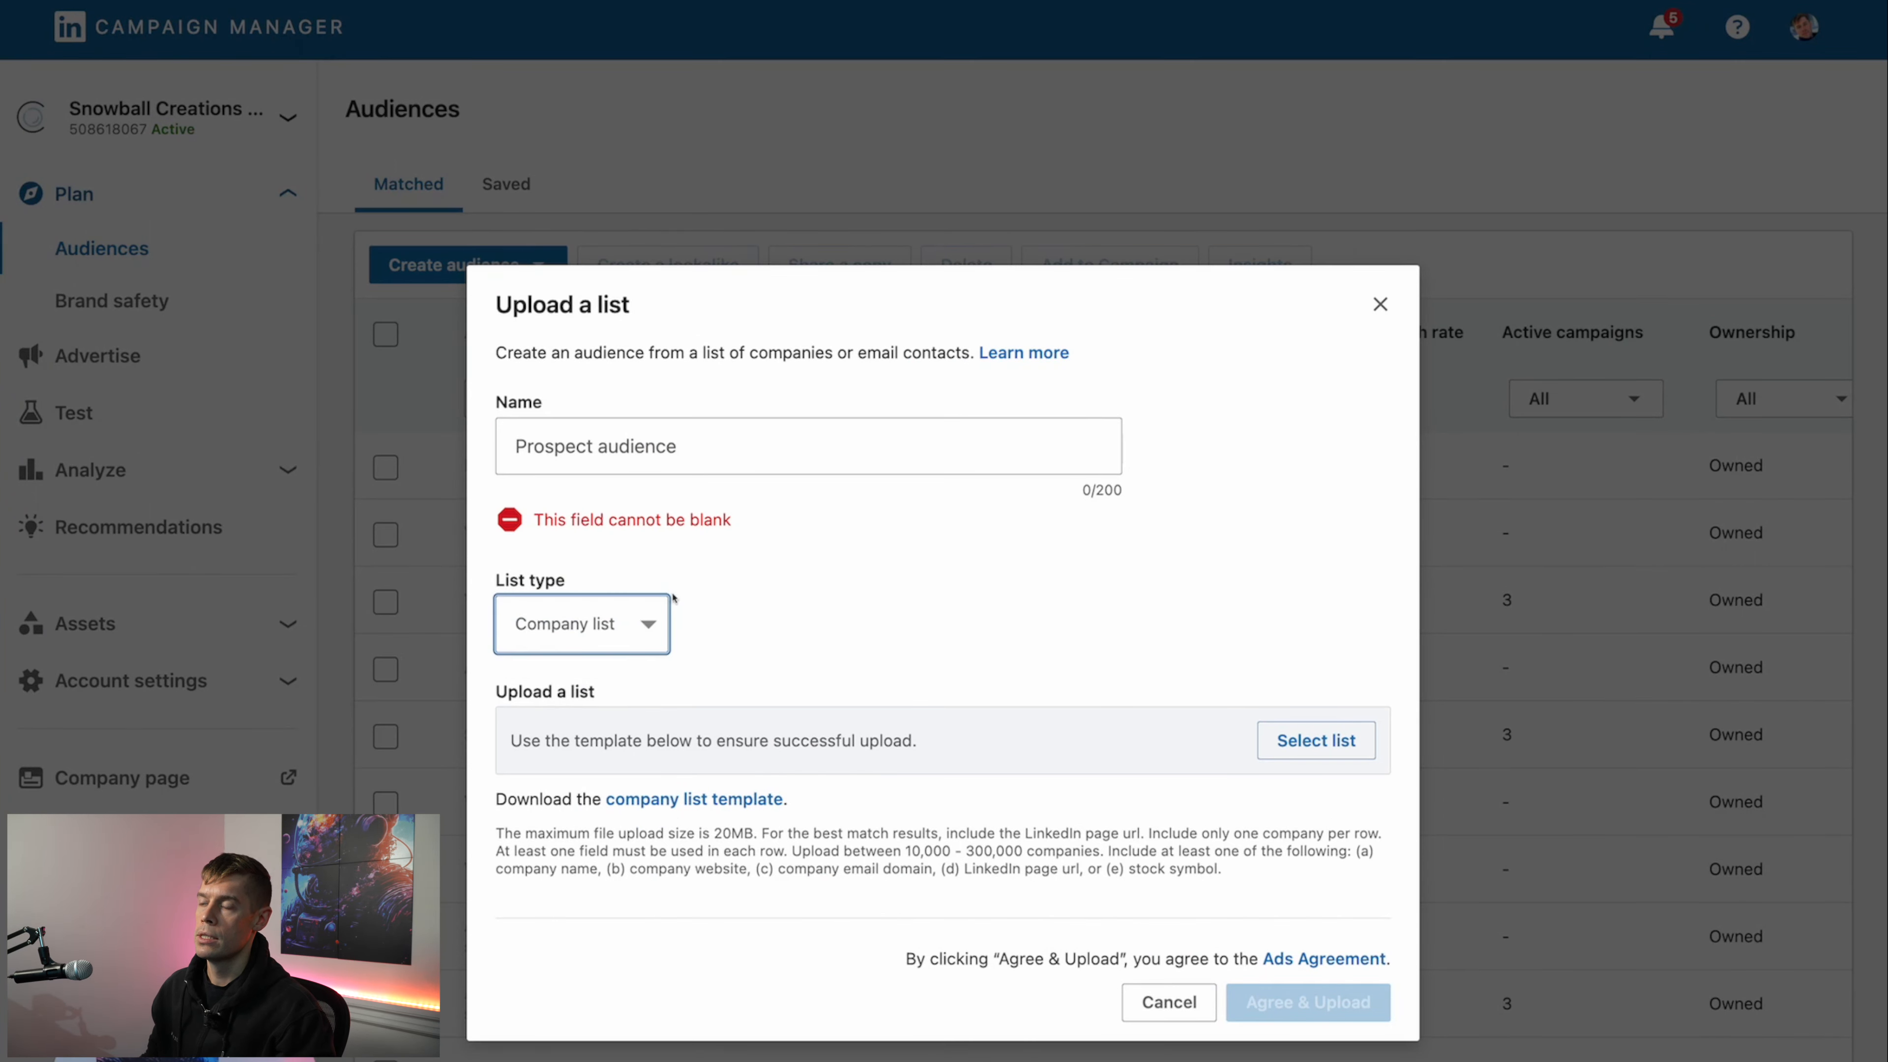
Step: Download the company list template, open it in Excel and enlarge its window and sheet view
left_click(716, 798)
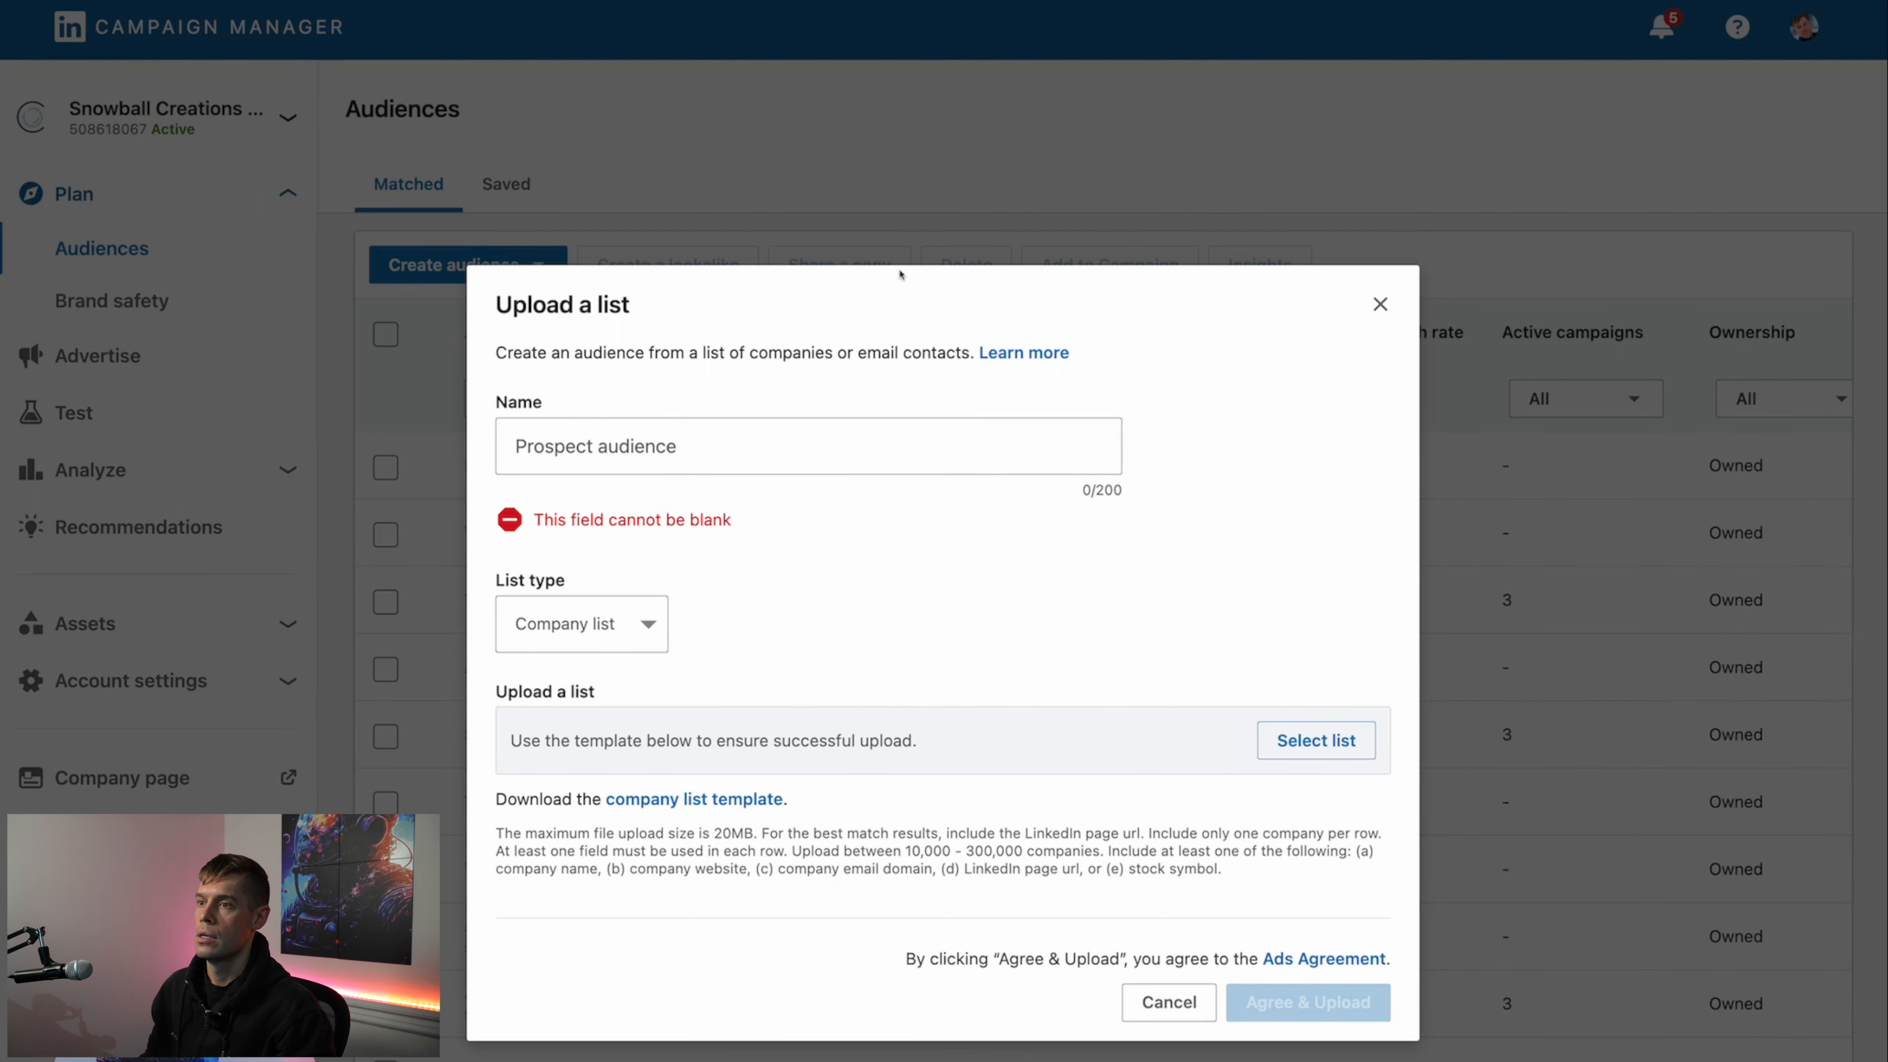
left_click_drag(754, 333, 582, 153)
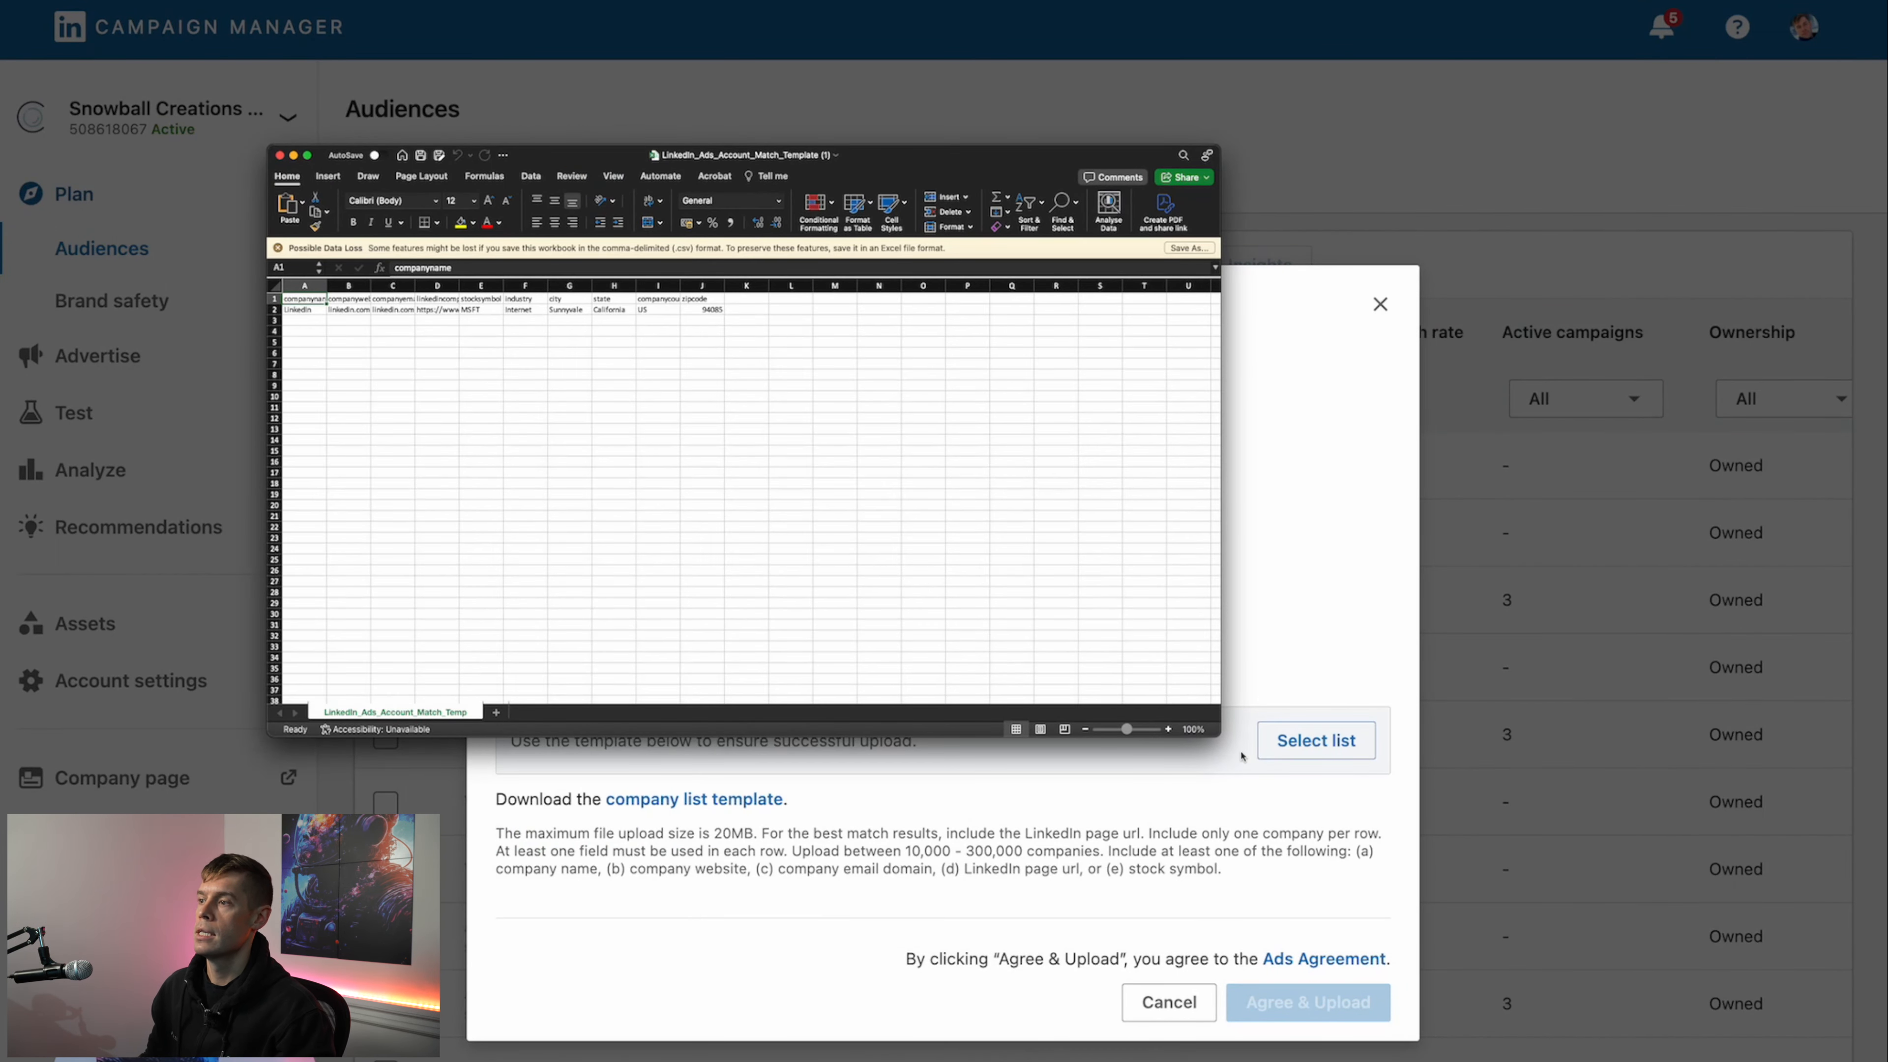
left_click_drag(1241, 756, 1435, 1059)
left_click(570, 451)
left_click(614, 473)
scroll(614, 472, "up", 3)
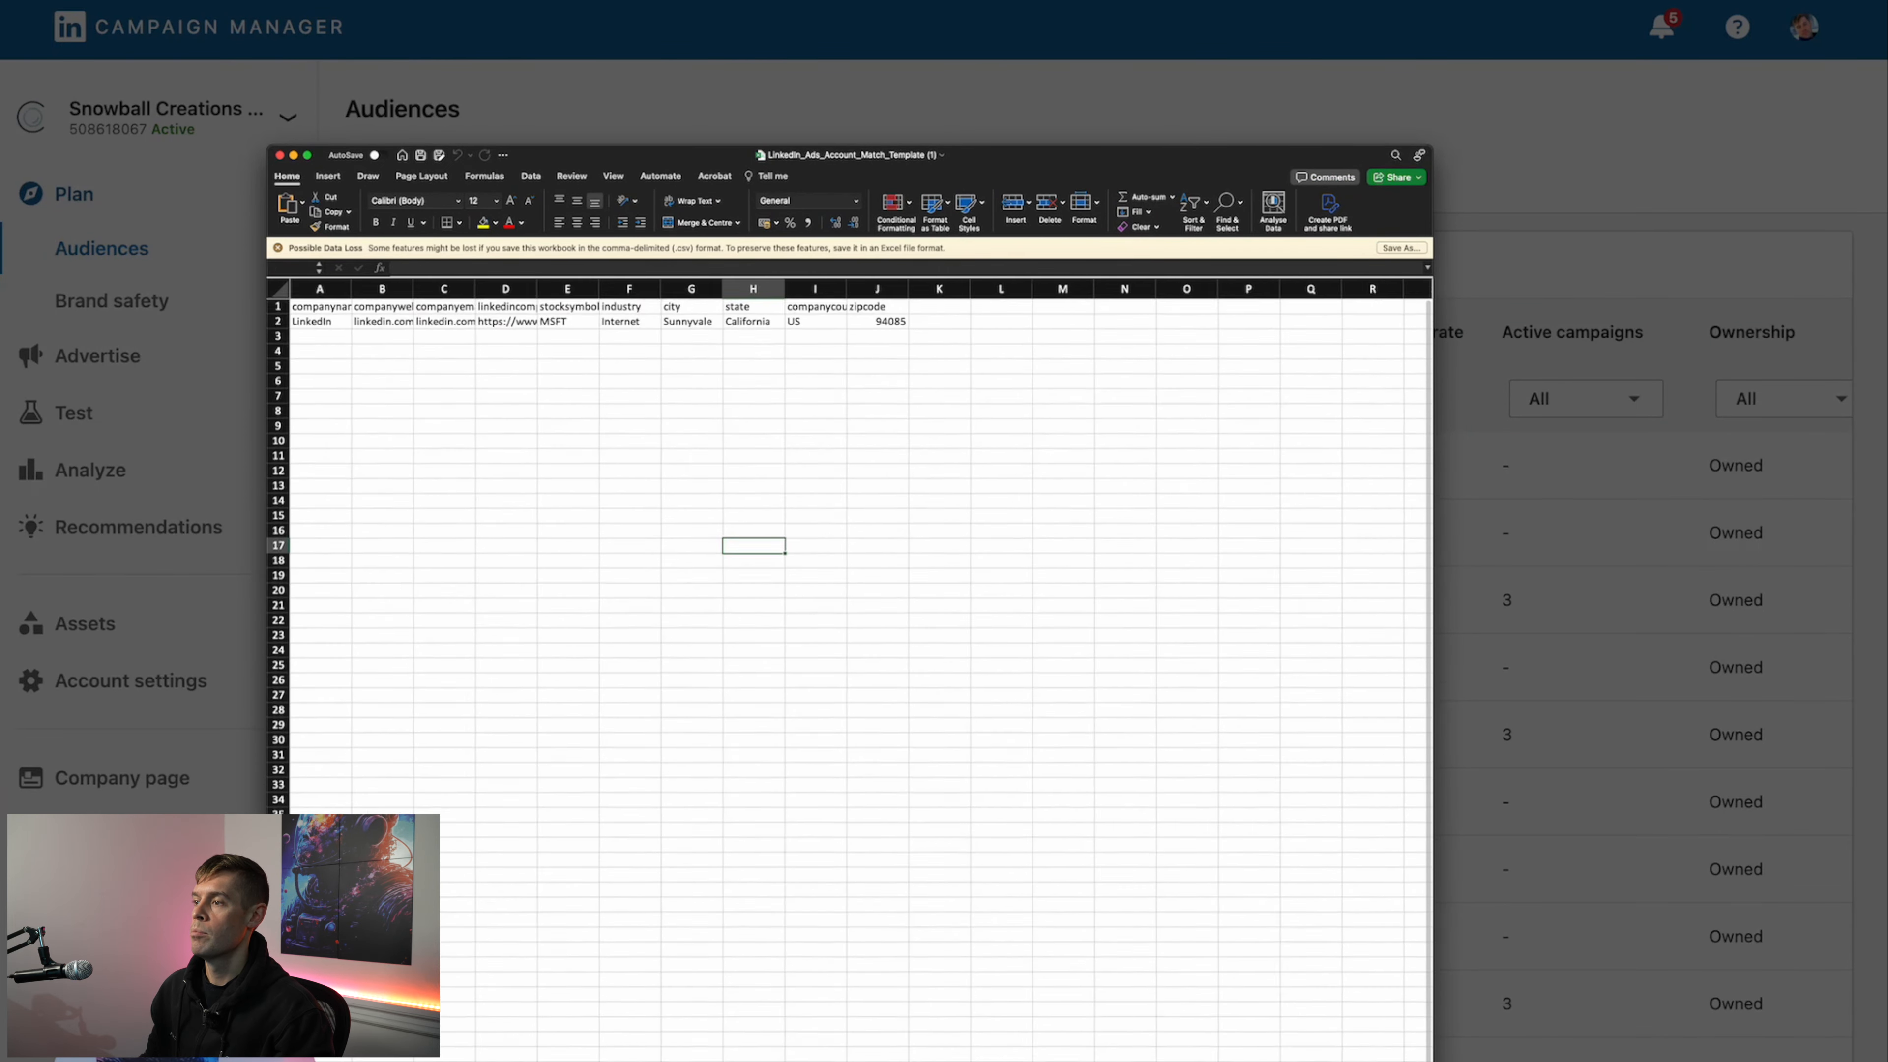
left_click_drag(1430, 147, 1801, 124)
Step: Widen columns A through J of the template to read its headings and sample company row
left_click_drag(338, 270, 1097, 270)
double_click(1139, 270)
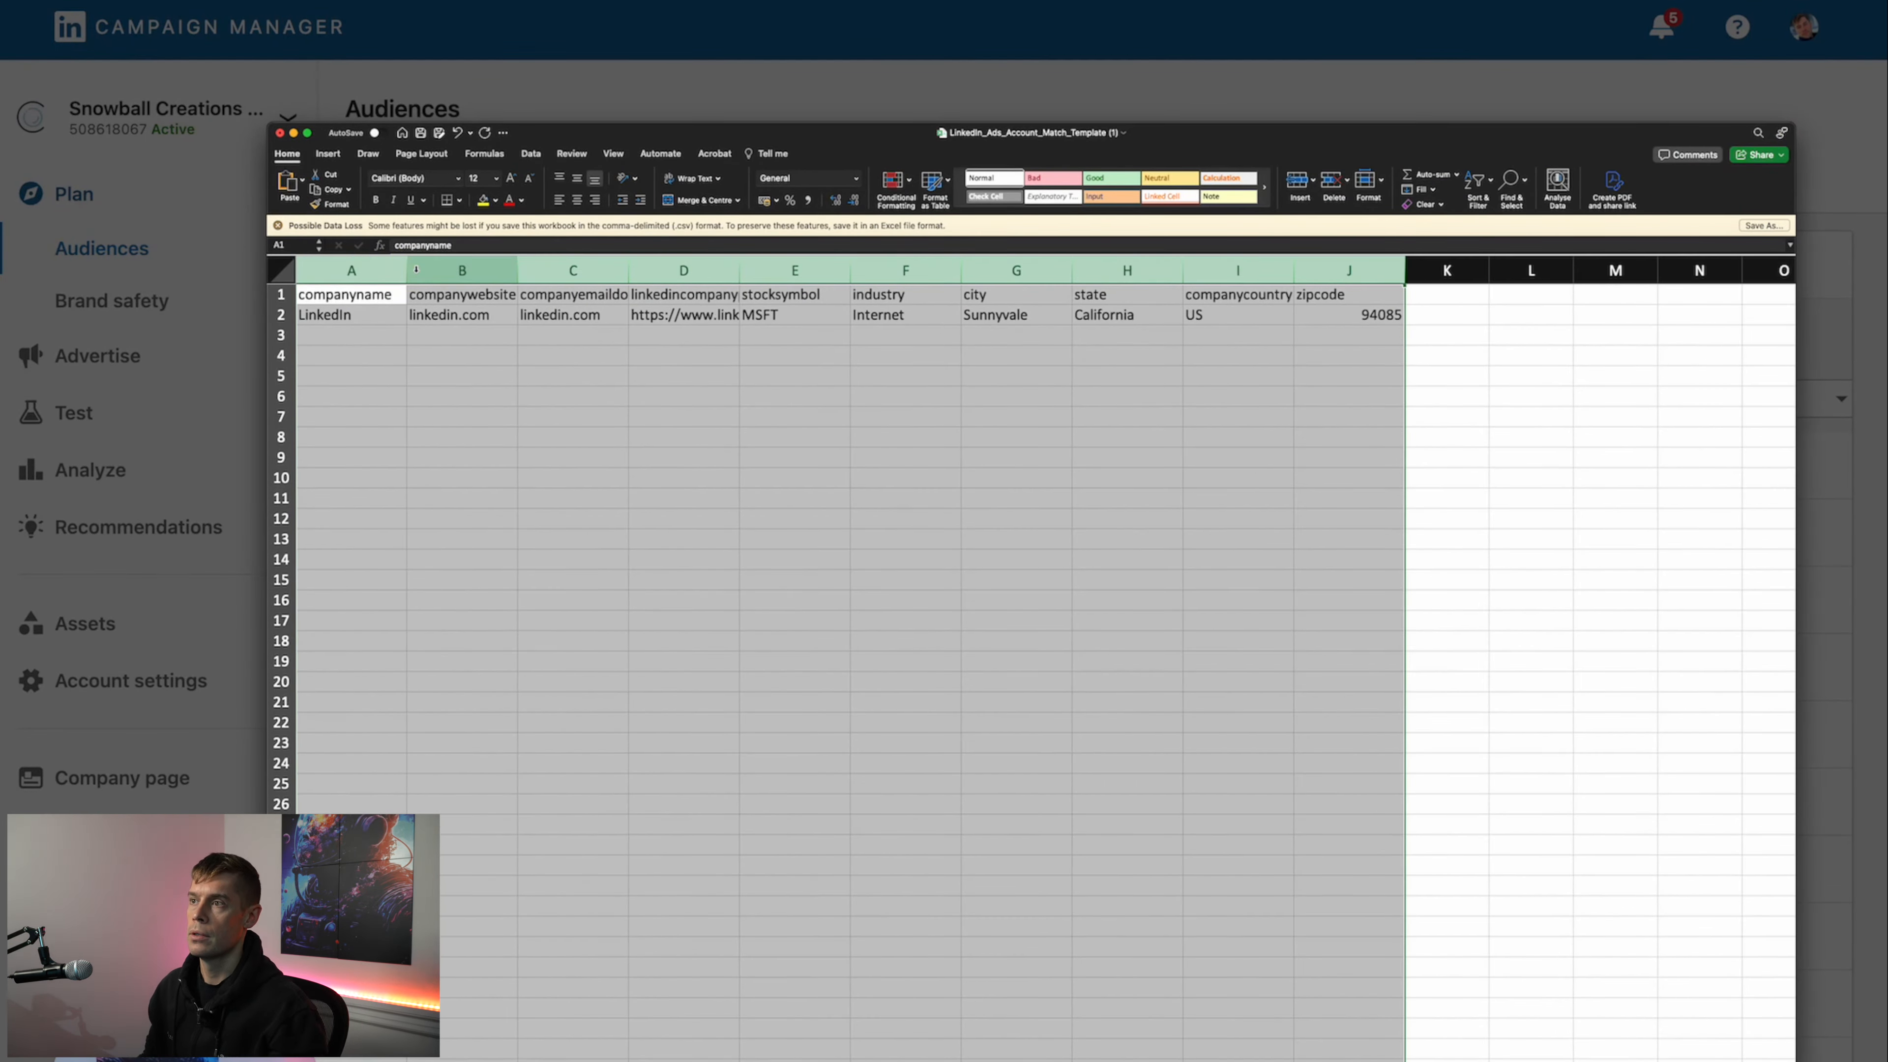
left_click(416, 270)
left_click(631, 394)
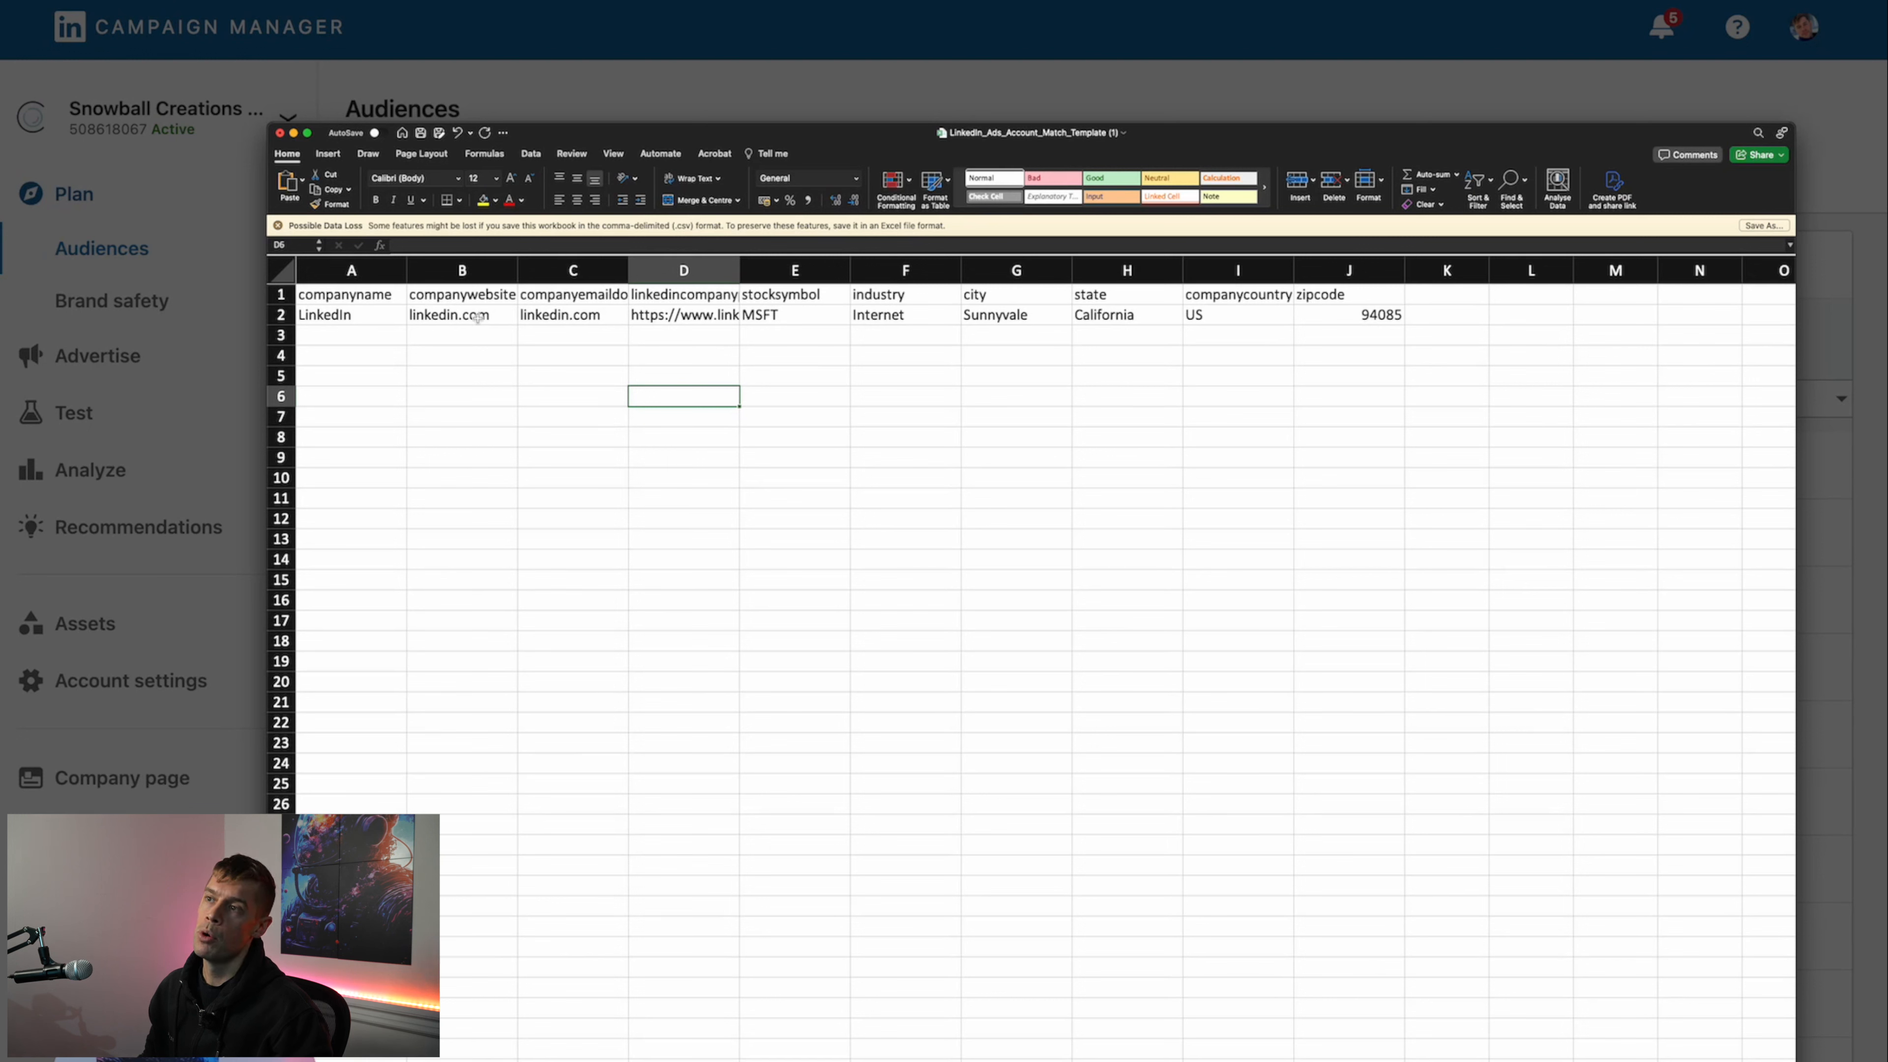
Step: Return to LinkedIn Campaign Manager, cancel the list upload and show the saved audiences
left_click(773, 86)
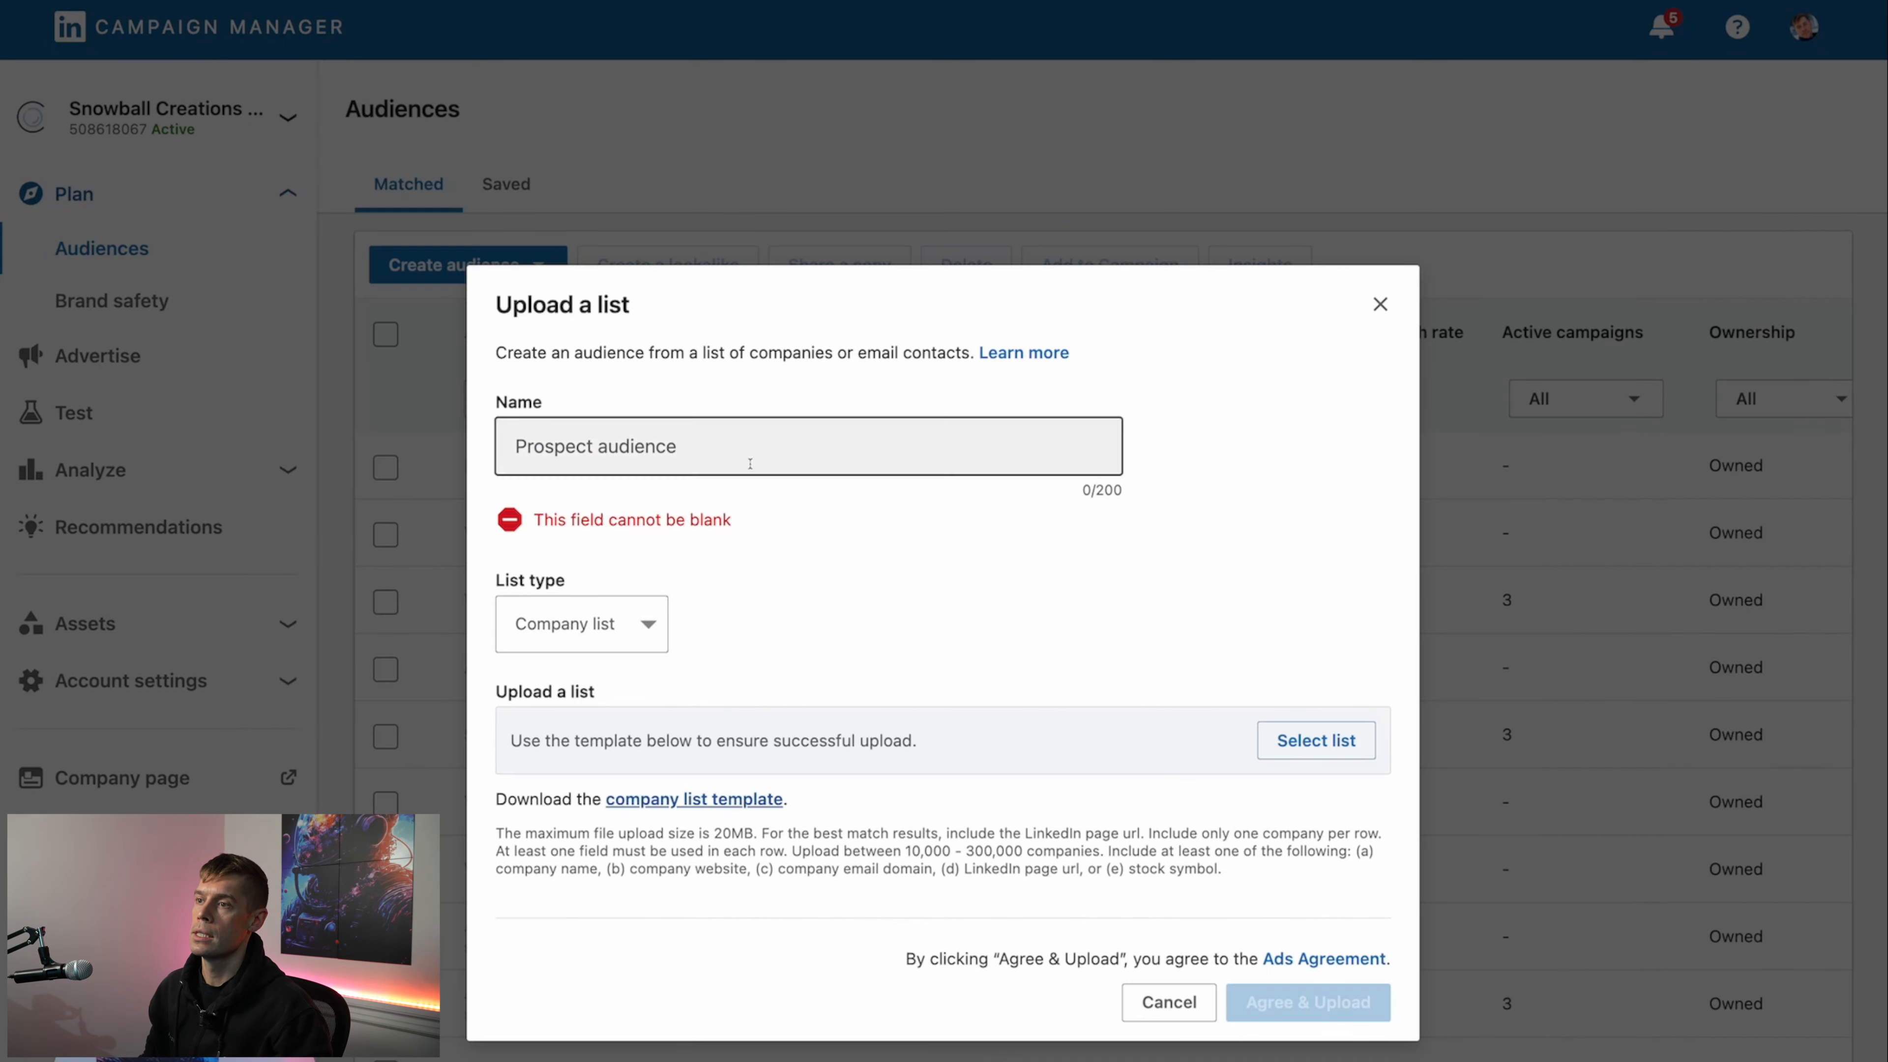
left_click(1168, 1001)
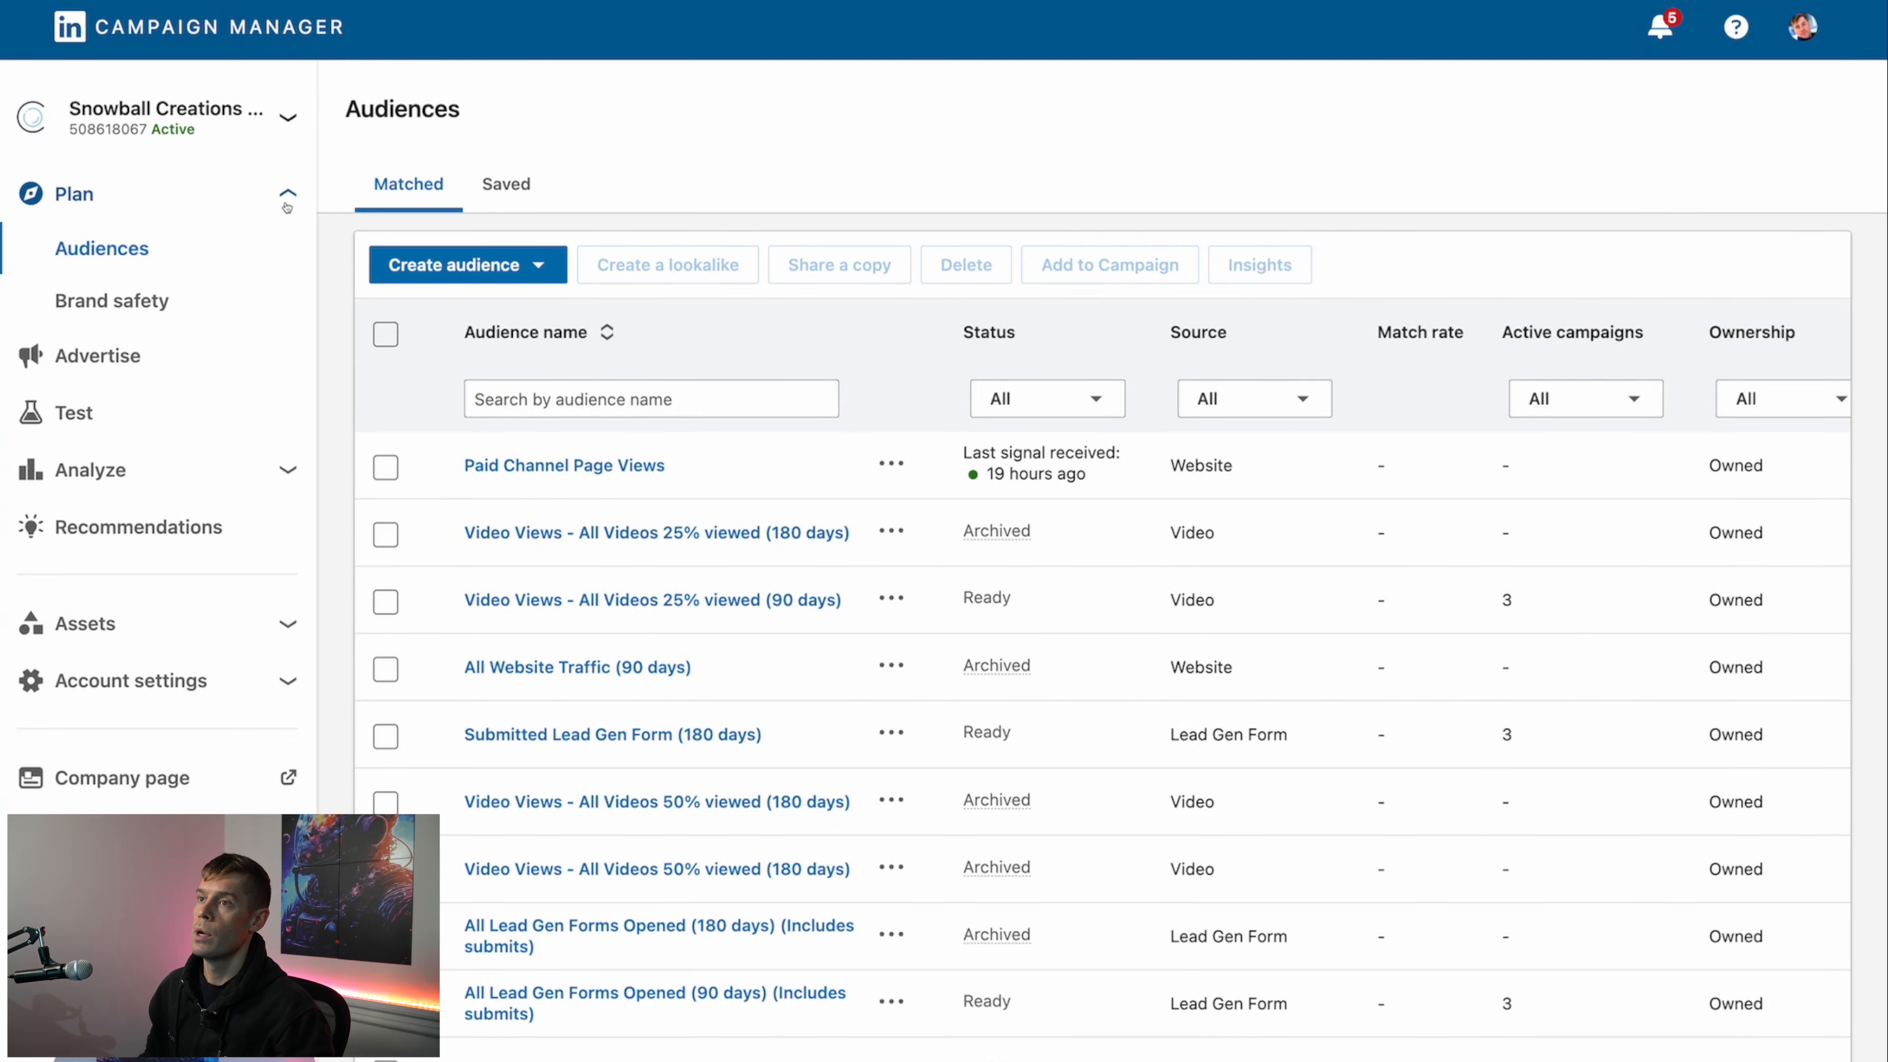
left_click(506, 184)
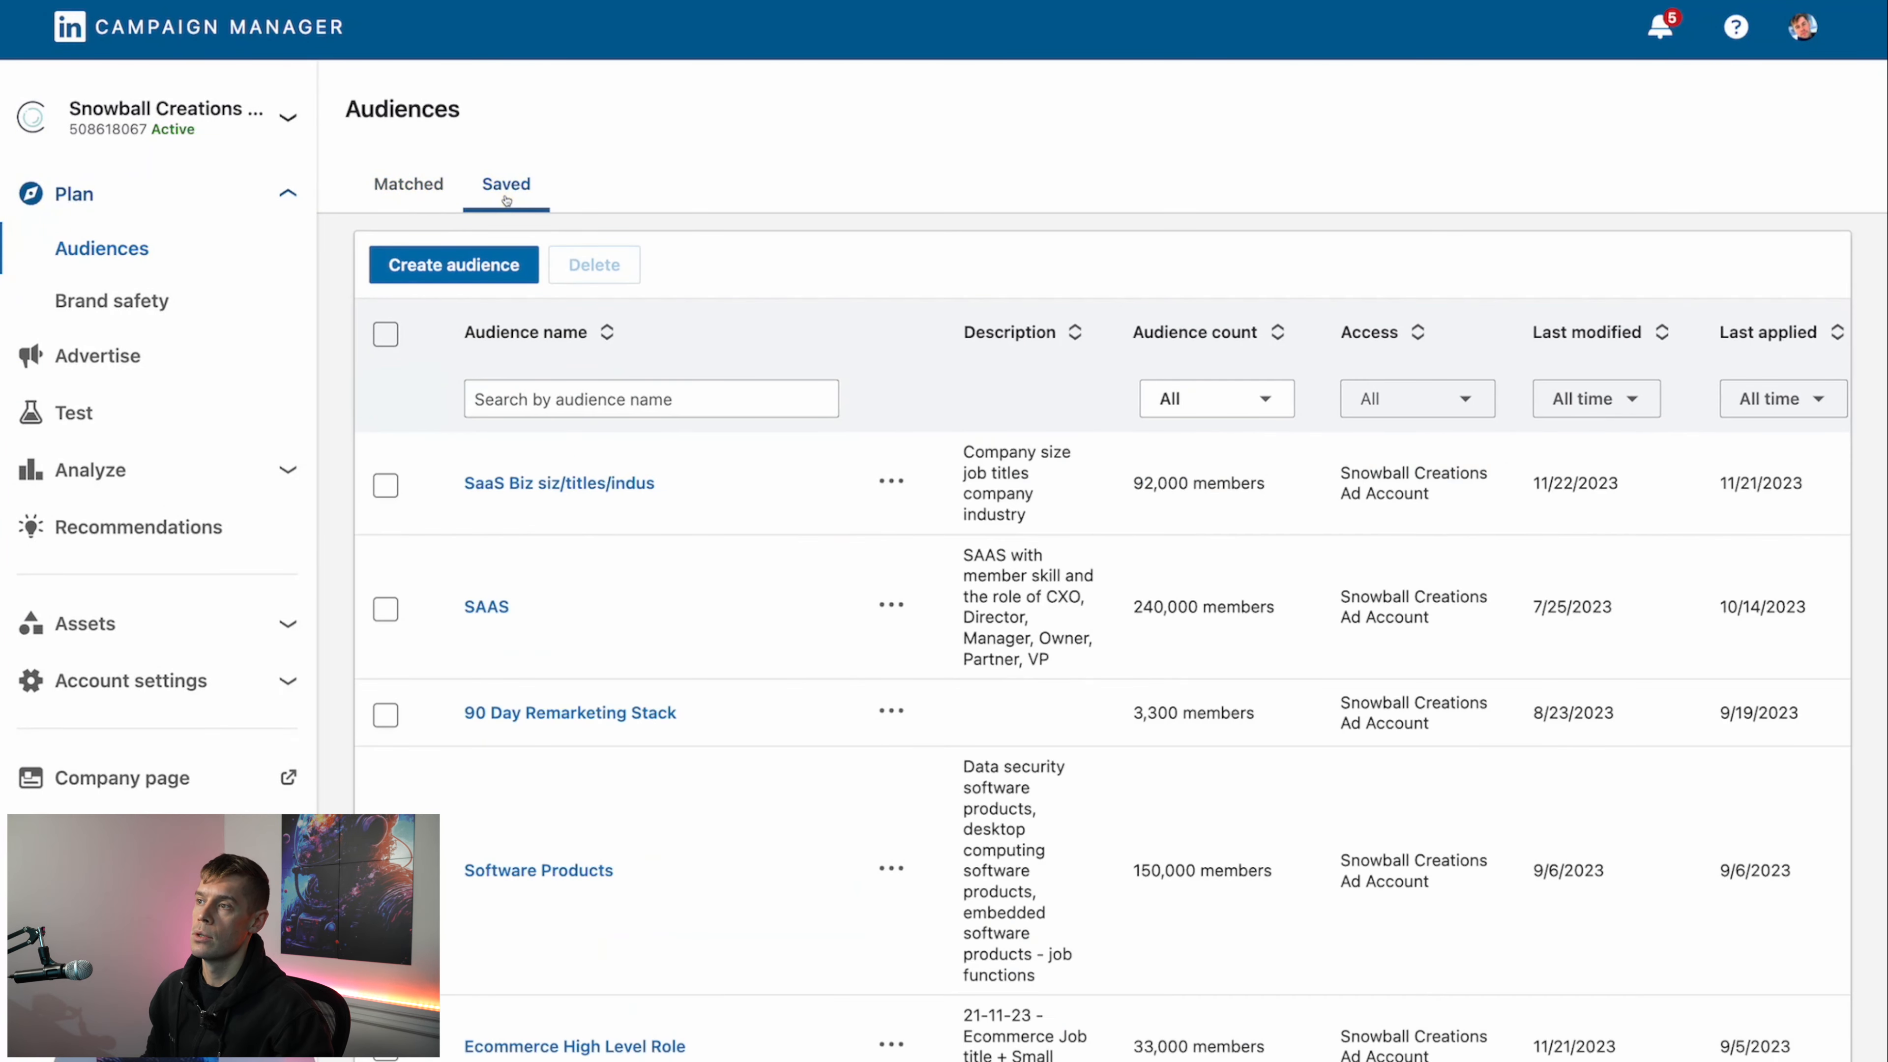